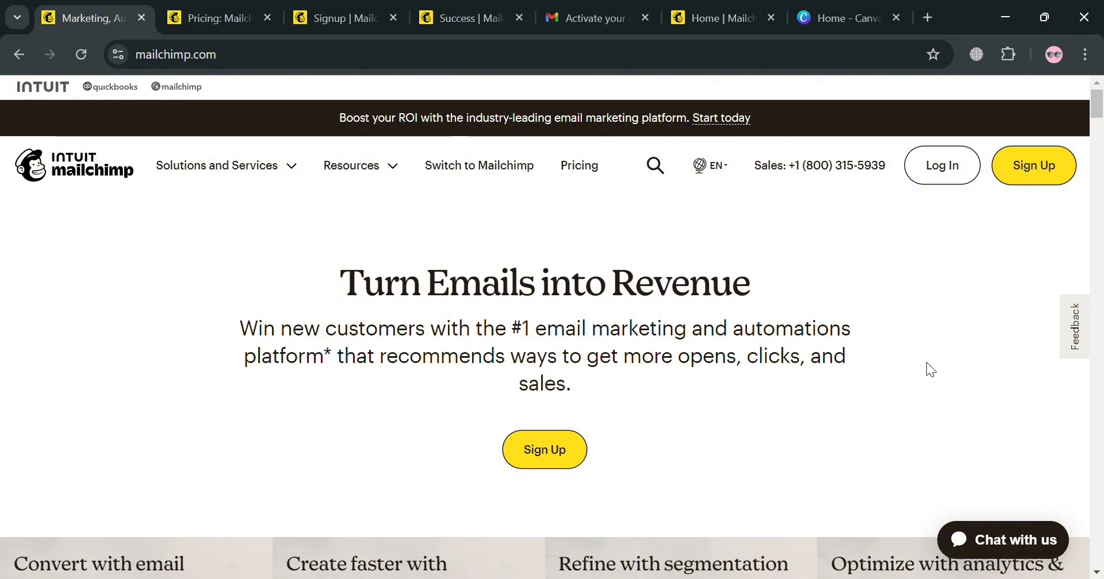
# Look through the Mailchimp homepage, from its feature and Standard plan sections to the integrations and footer.
pyautogui.scroll(-3, 925, 363)
pyautogui.scroll(3, 925, 363)
pyautogui.scroll(-4, 926, 364)
pyautogui.scroll(-10, 925, 362)
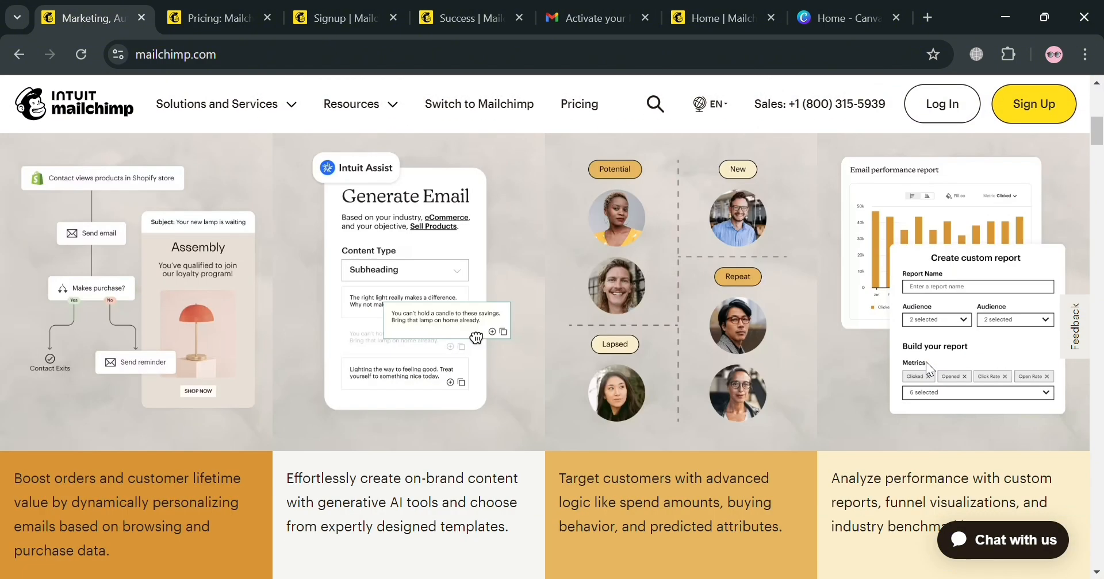
pyautogui.scroll(-18, 926, 363)
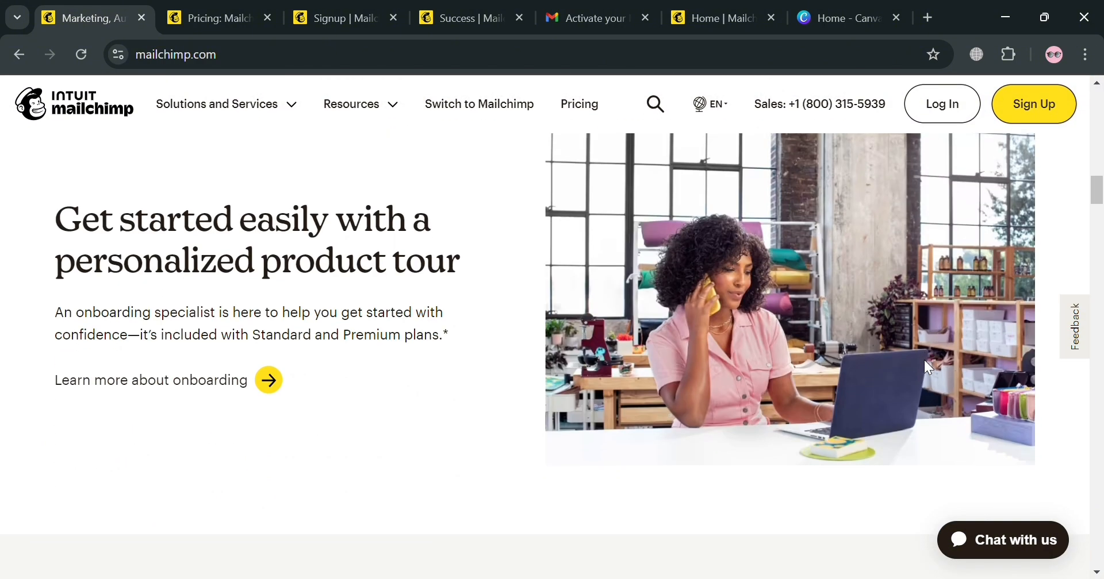
pyautogui.scroll(-14, 924, 362)
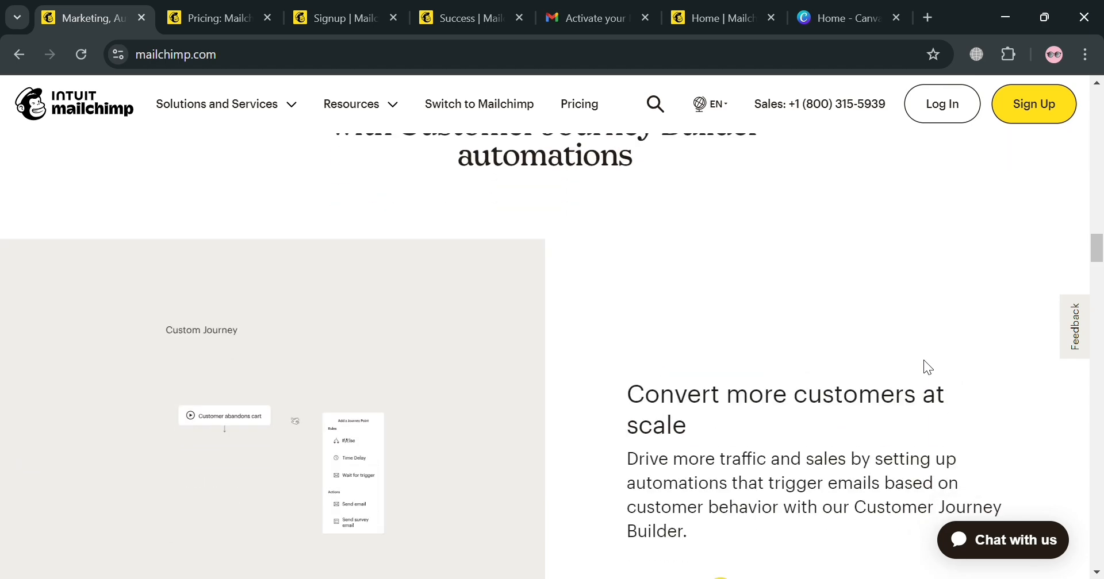
pyautogui.scroll(-15, 926, 368)
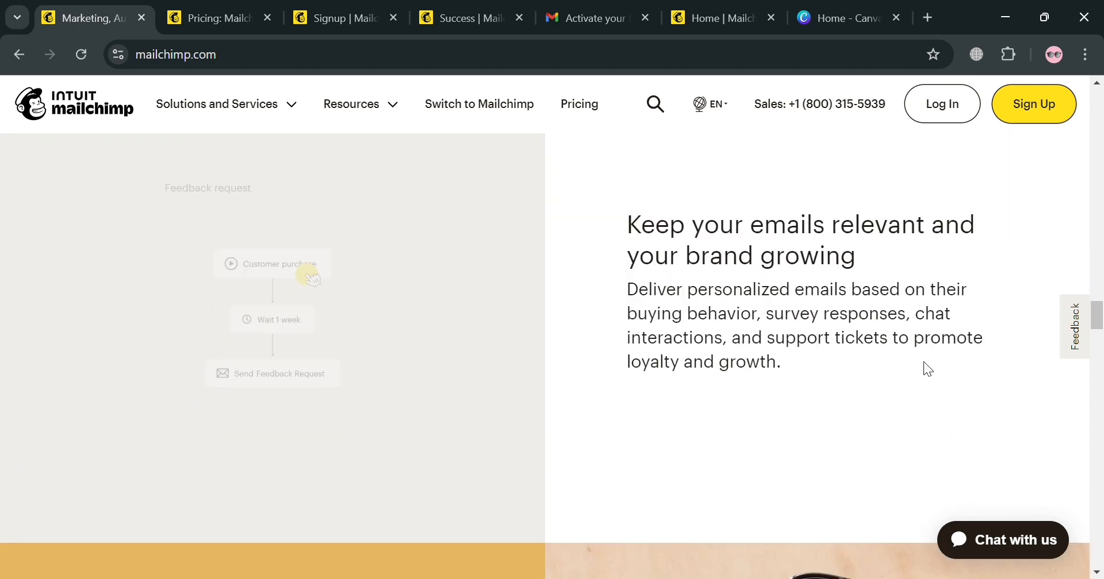
pyautogui.scroll(-12, 924, 365)
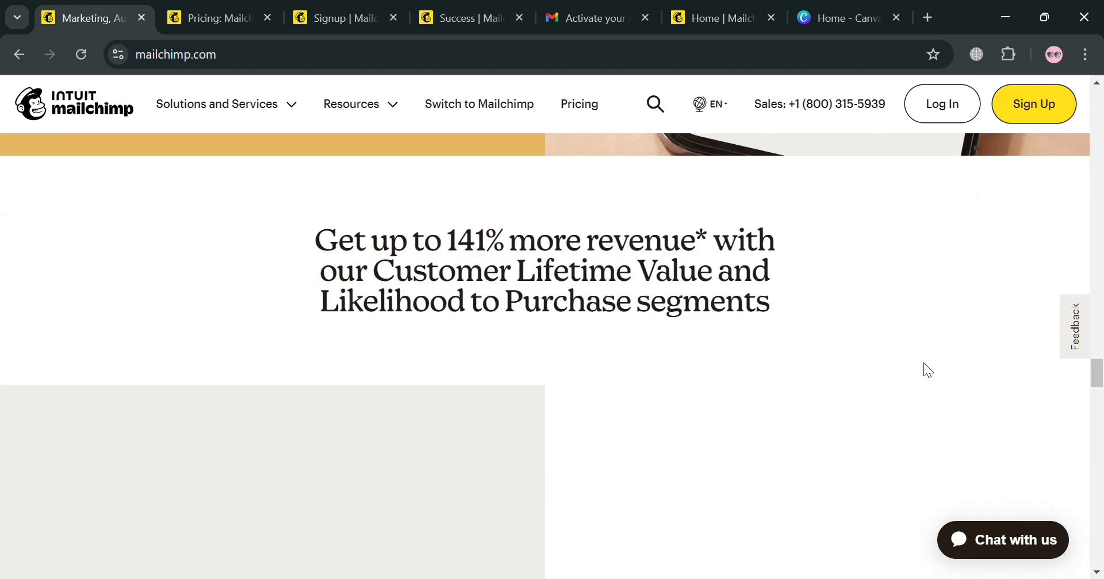
pyautogui.scroll(-5, 928, 371)
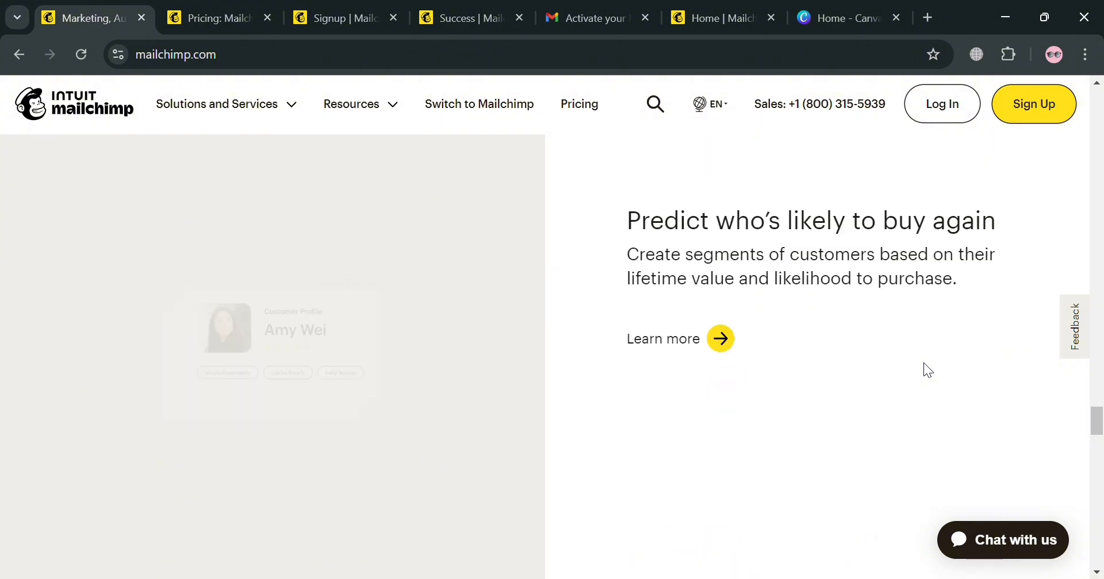
pyautogui.scroll(-5, 923, 363)
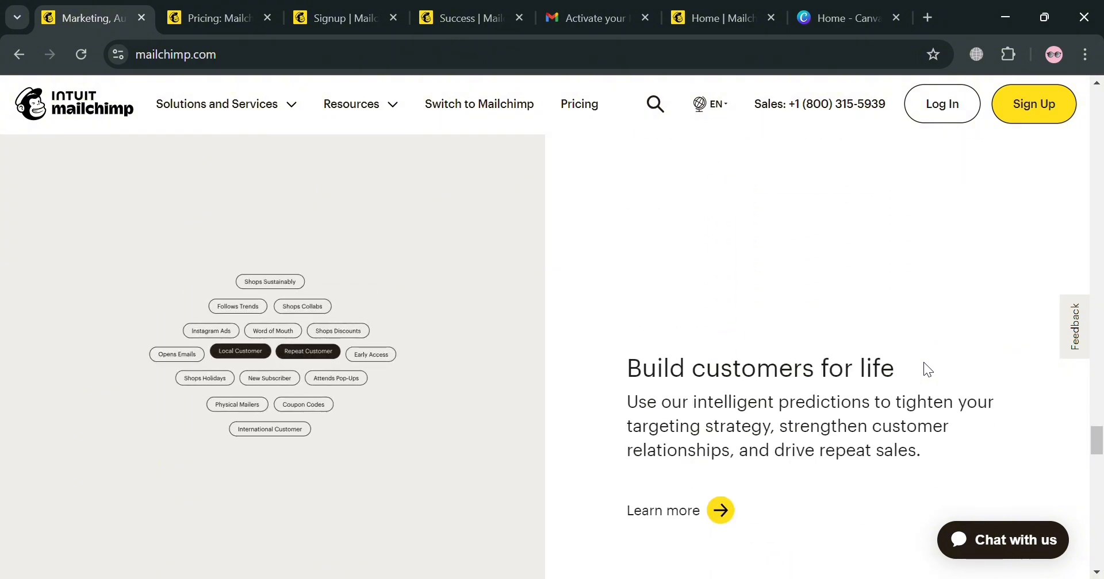
pyautogui.scroll(-10, 924, 364)
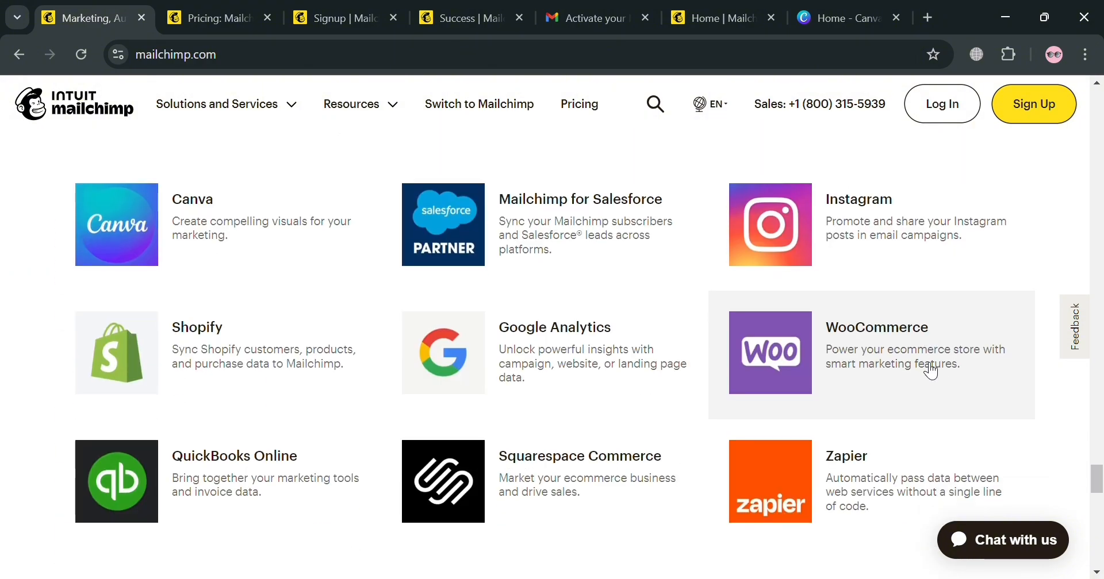
pyautogui.scroll(-10, 931, 371)
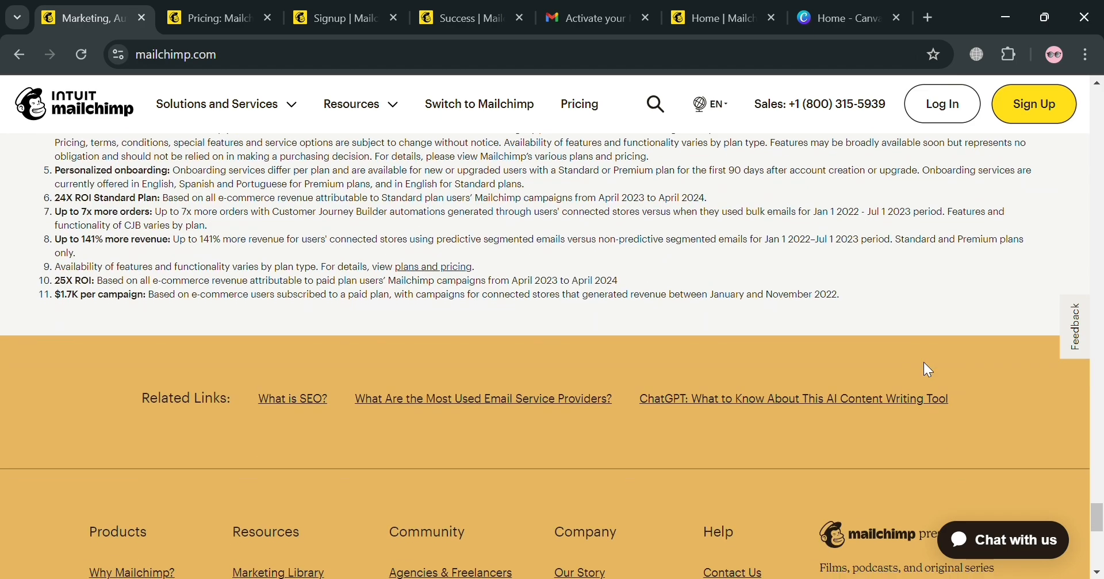
pyautogui.scroll(-6, 923, 362)
pyautogui.scroll(5, 924, 362)
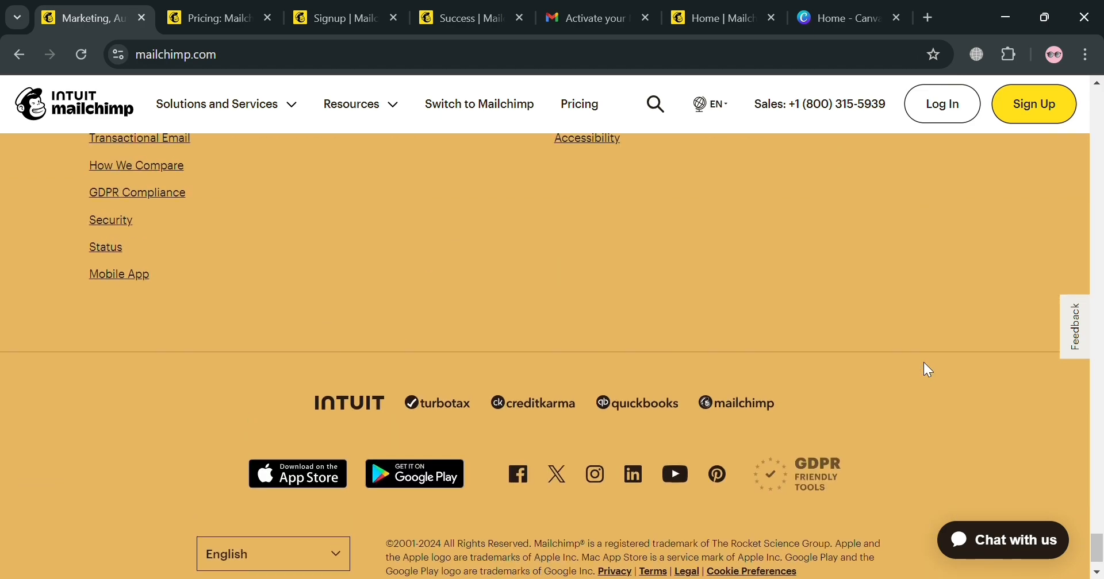
pyautogui.scroll(10, 923, 362)
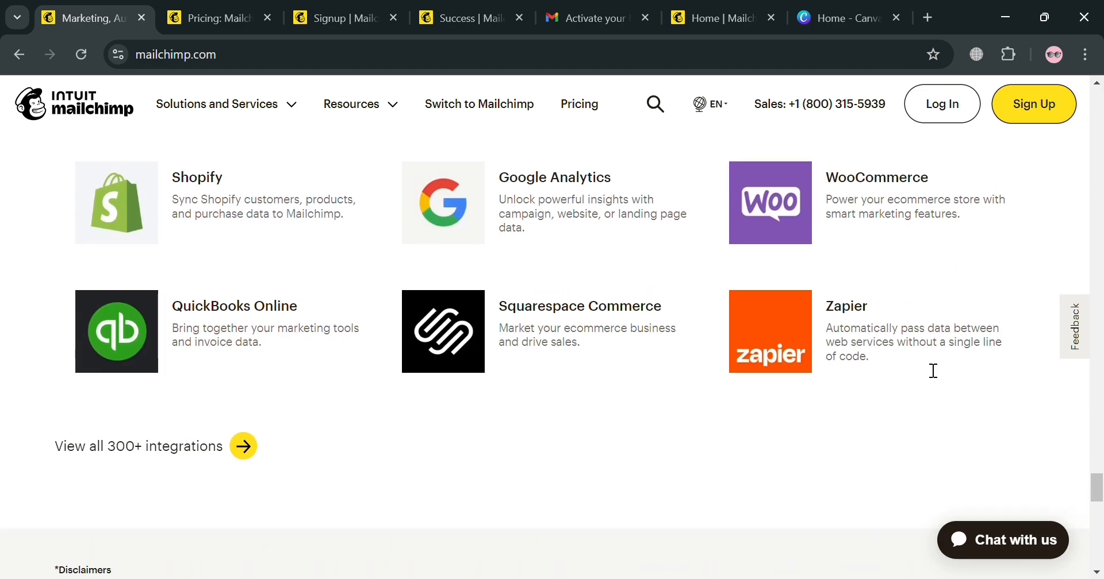
pyautogui.scroll(15, 933, 371)
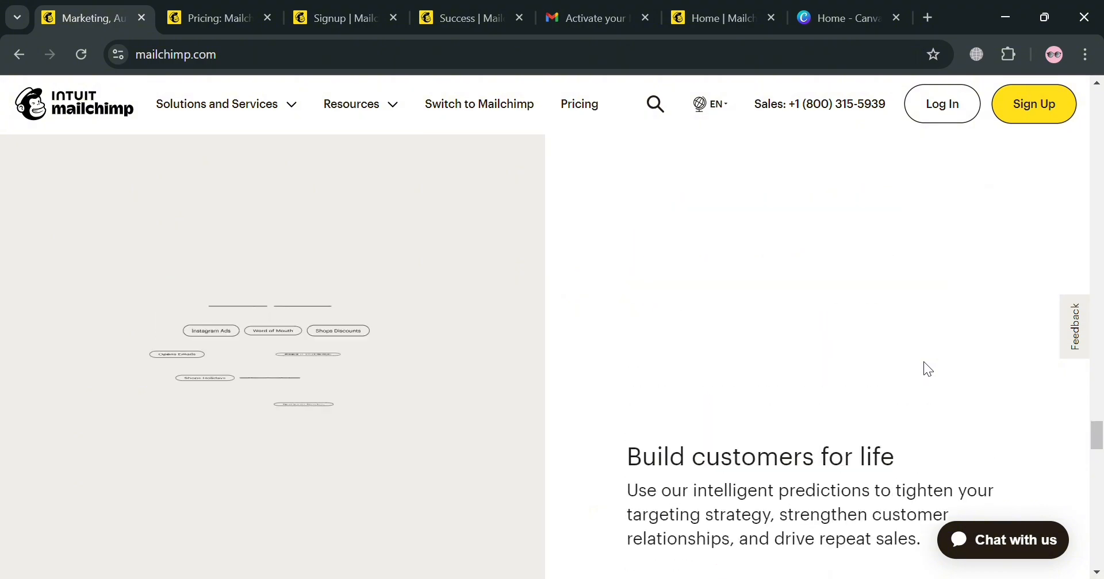
pyautogui.scroll(15, 928, 369)
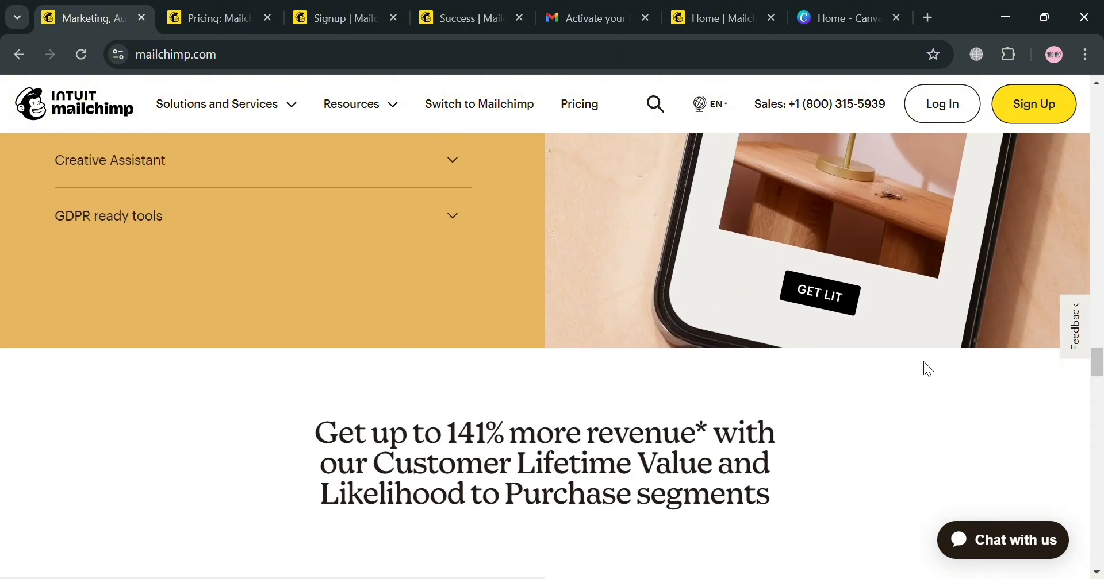
pyautogui.scroll(15, 926, 365)
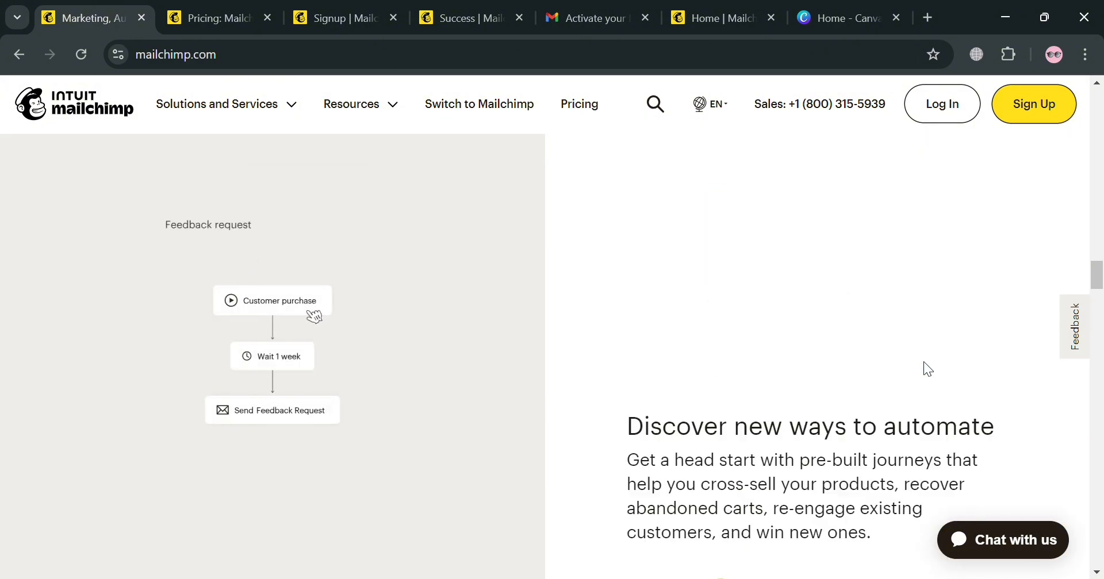
pyautogui.scroll(15, 928, 368)
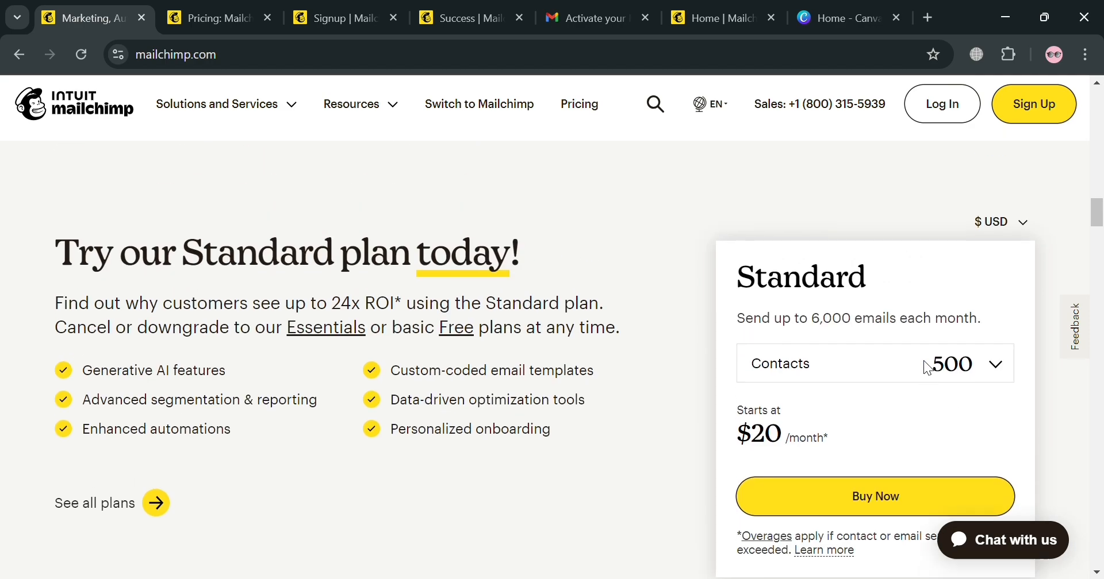
pyautogui.scroll(12, 924, 363)
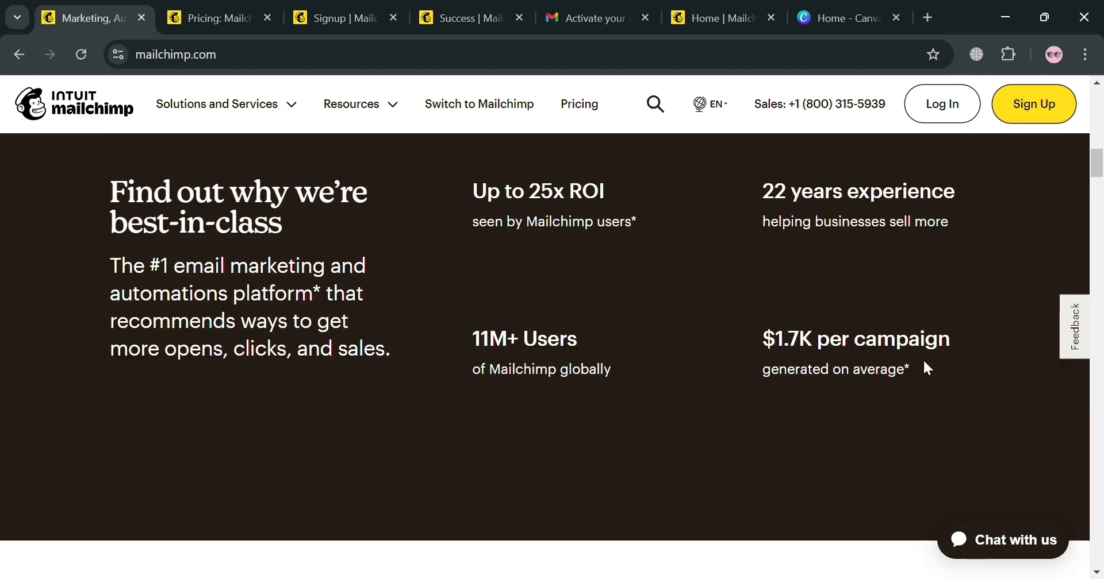
pyautogui.scroll(10, 923, 361)
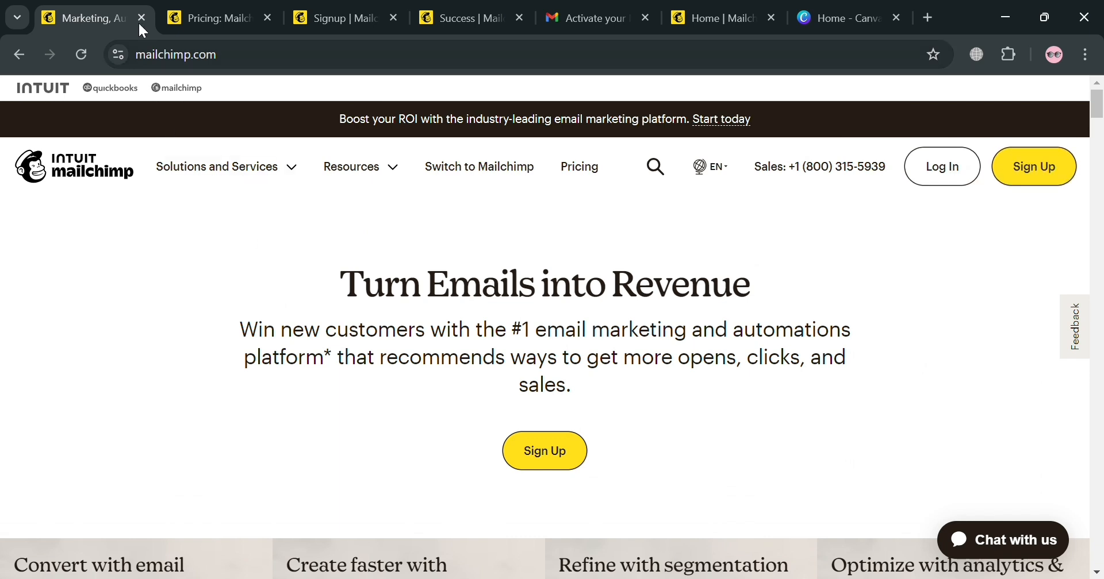
# Review the Core and Free website plans on the pricing page, and the fields of the account sign-up form.
pyautogui.click(224, 7)
pyautogui.scroll(3, 601, 368)
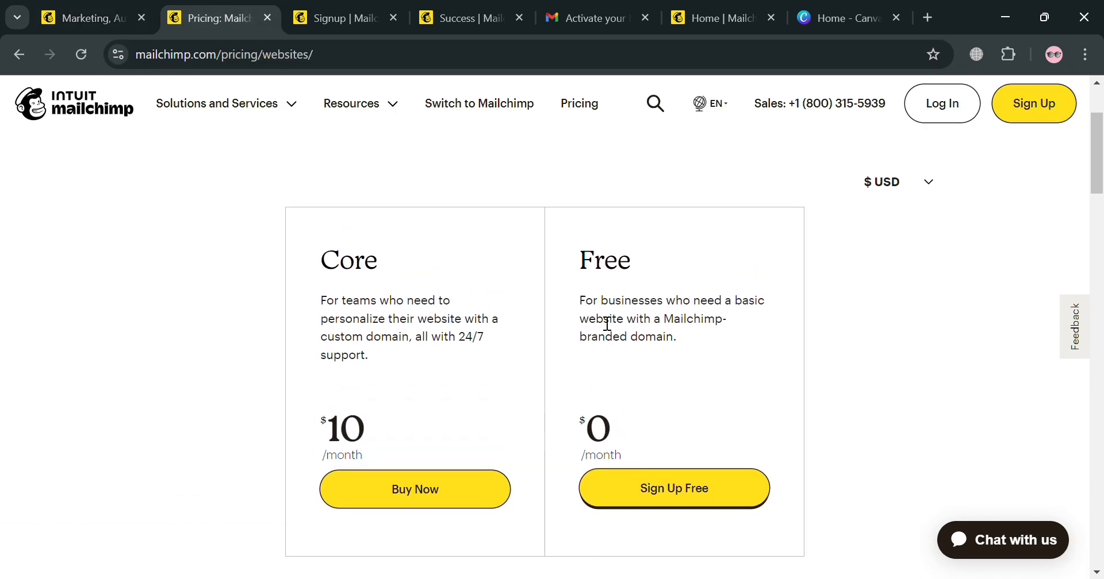
pyautogui.scroll(-3, 524, 227)
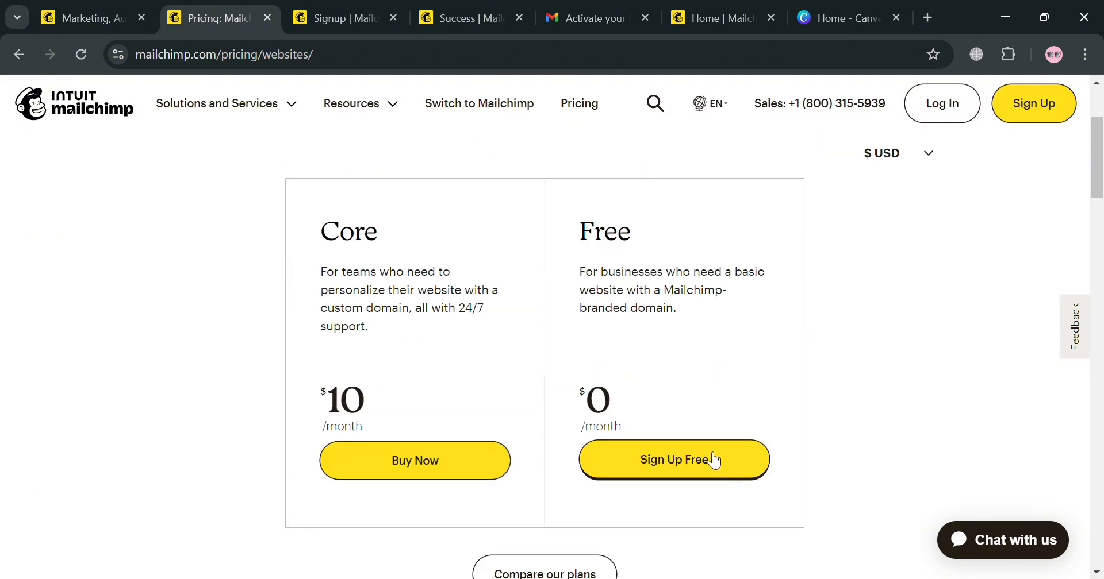
pyautogui.click(359, 16)
pyautogui.click(755, 242)
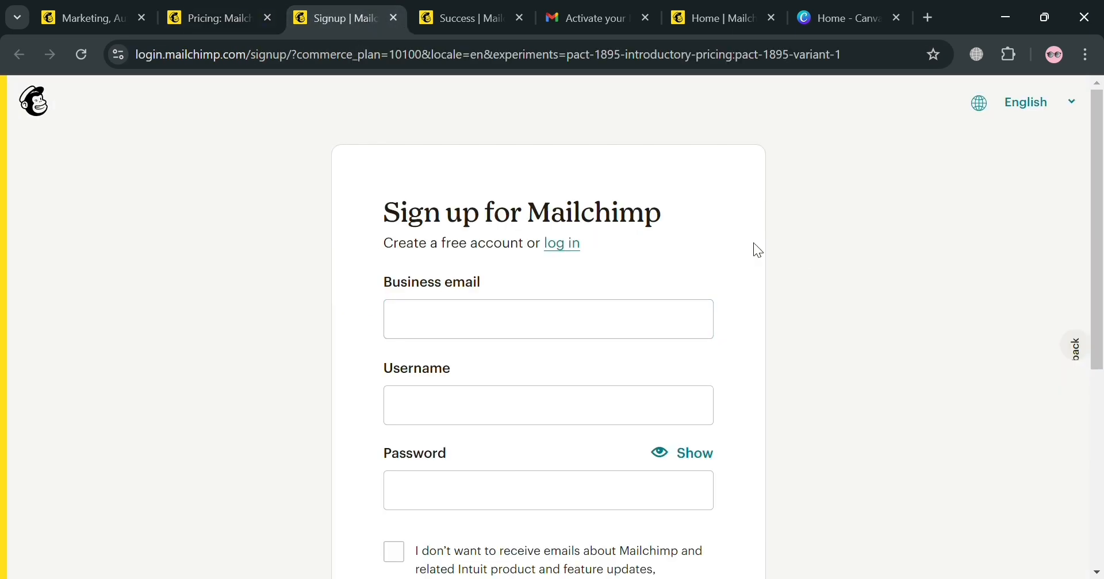
pyautogui.scroll(-2, 713, 279)
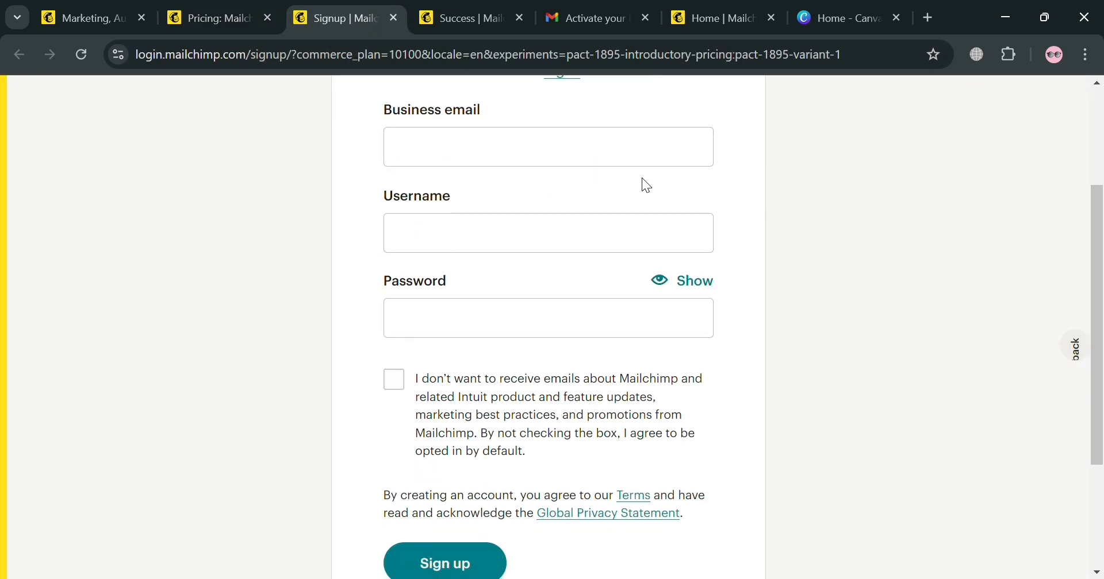
pyautogui.scroll(-1, 612, 235)
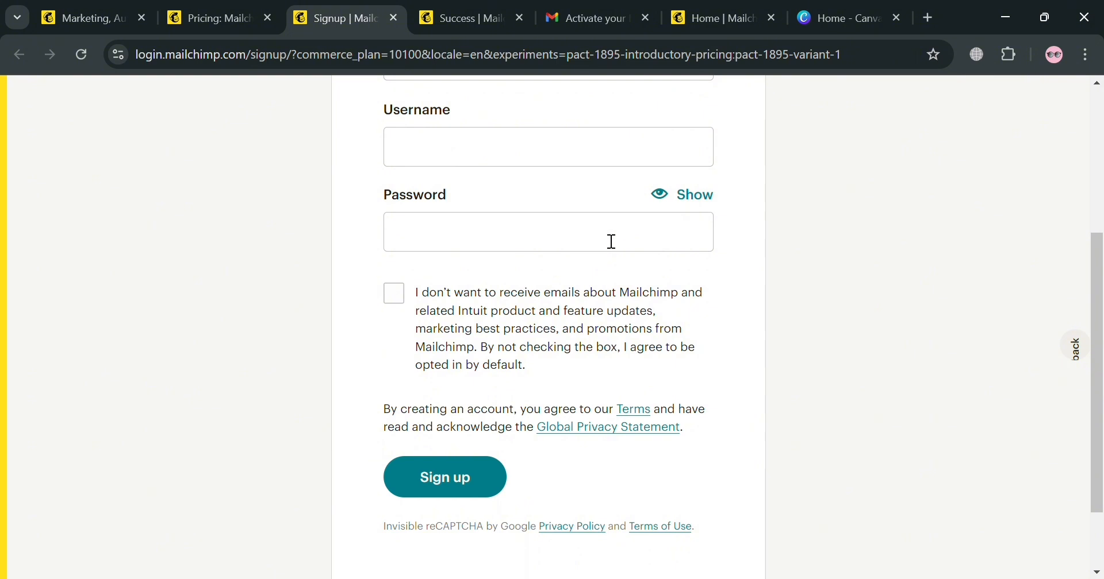
pyautogui.scroll(3, 429, 483)
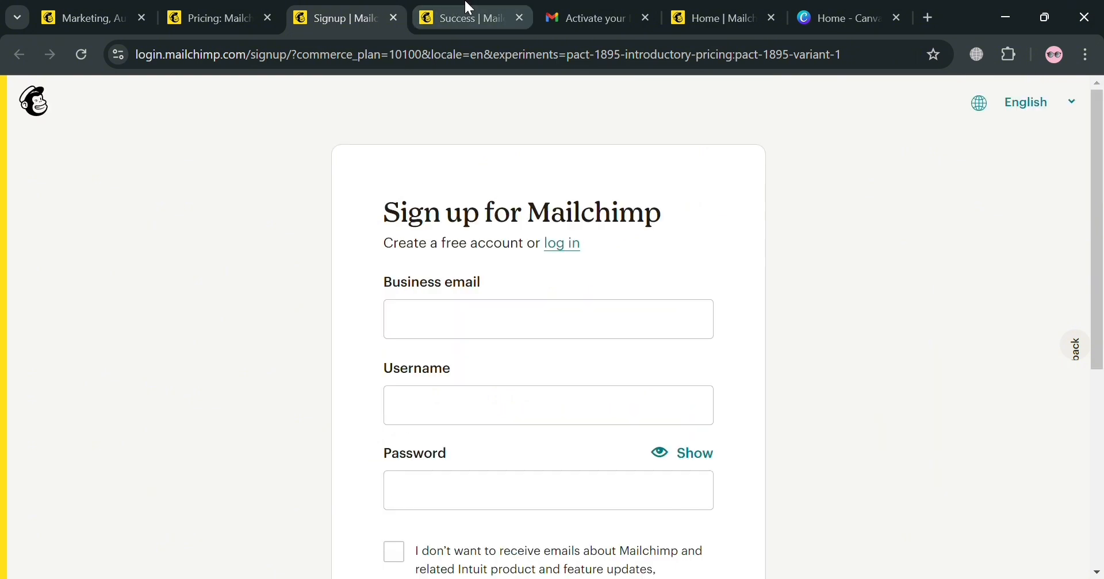
# View the sign-up success page and the Mailchimp activation email in Gmail, dismissing the desktop notifications prompt.
pyautogui.click(469, 8)
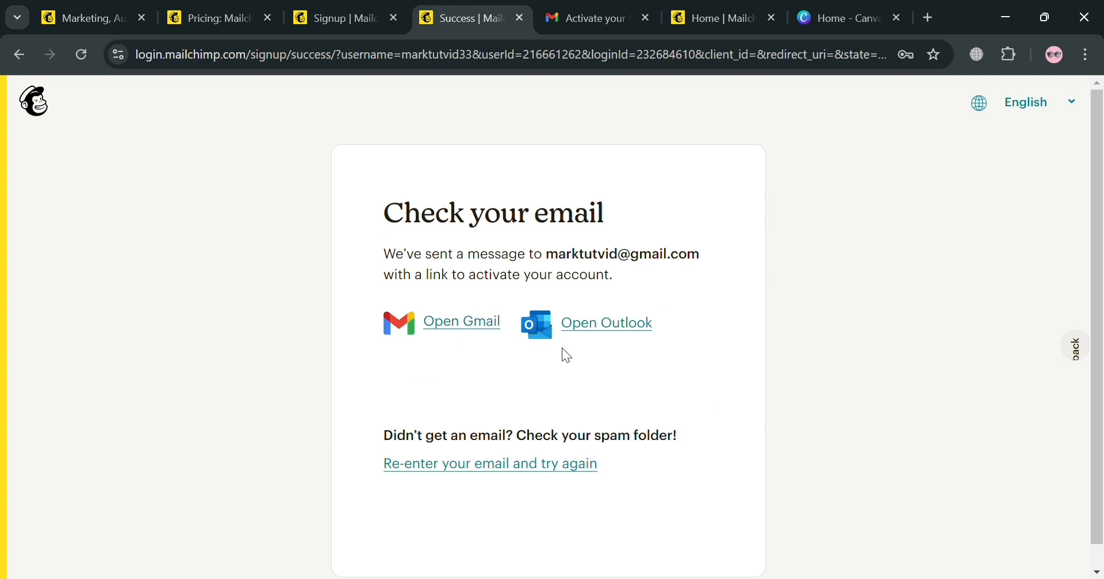
pyautogui.click(603, 12)
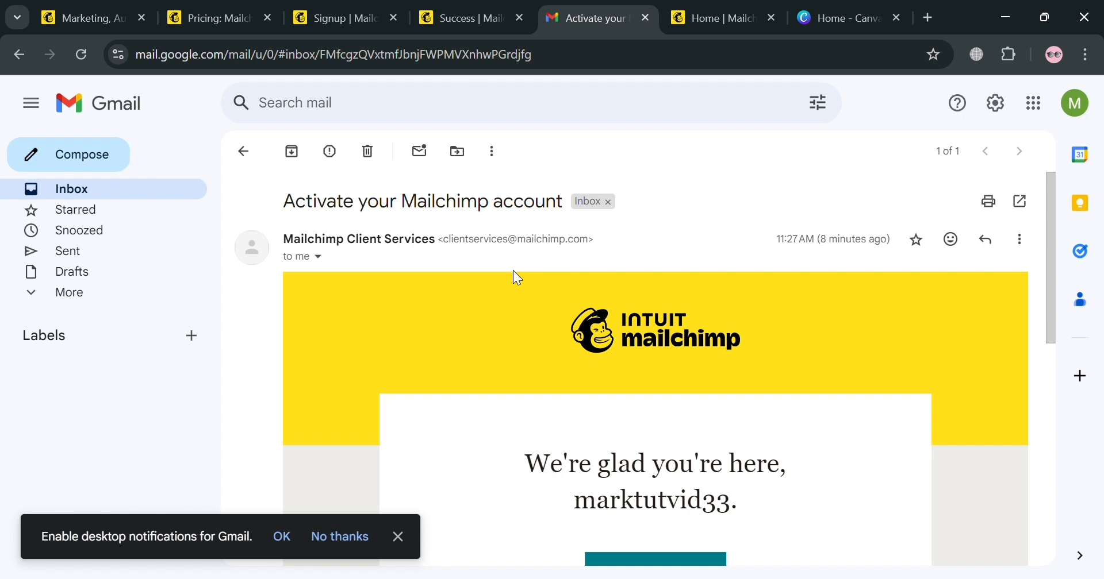
pyautogui.scroll(-3, 517, 278)
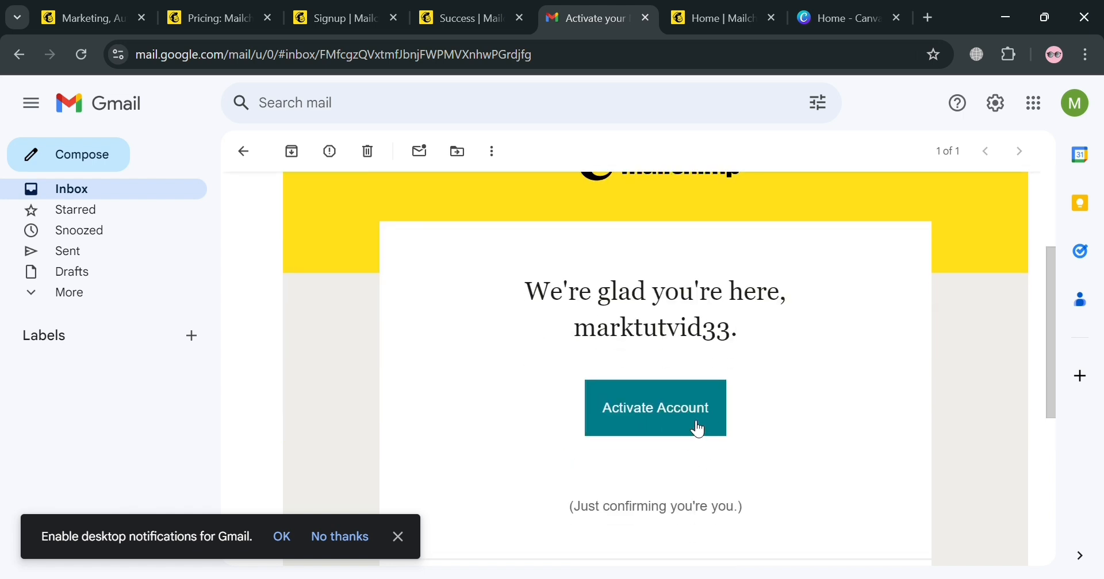
pyautogui.click(409, 542)
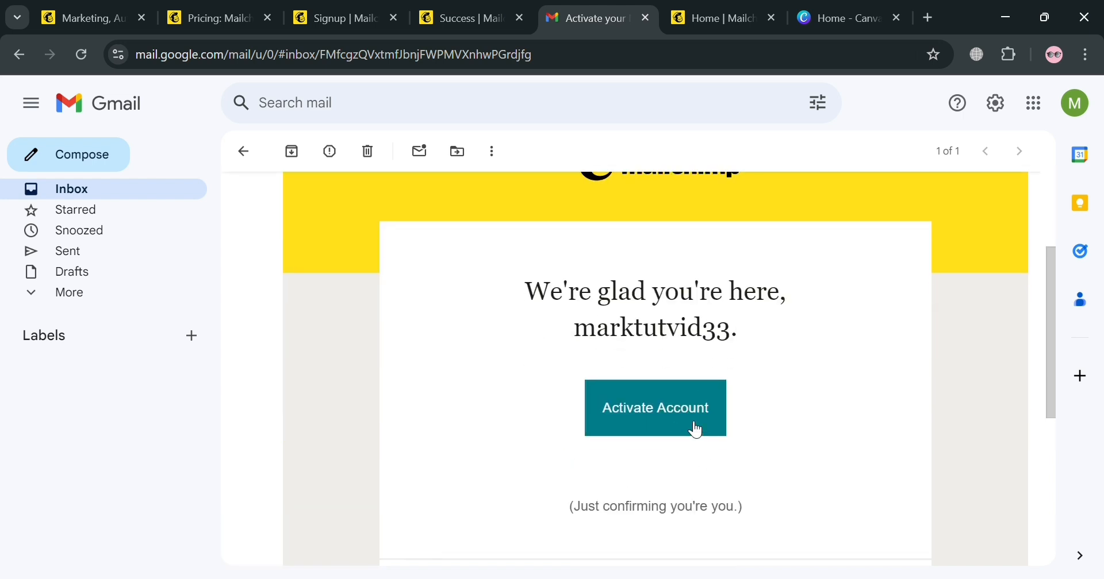
# Switch to the Mailchimp account dashboard and start a new landing page with the name Waitlist Page.
pyautogui.click(722, 1)
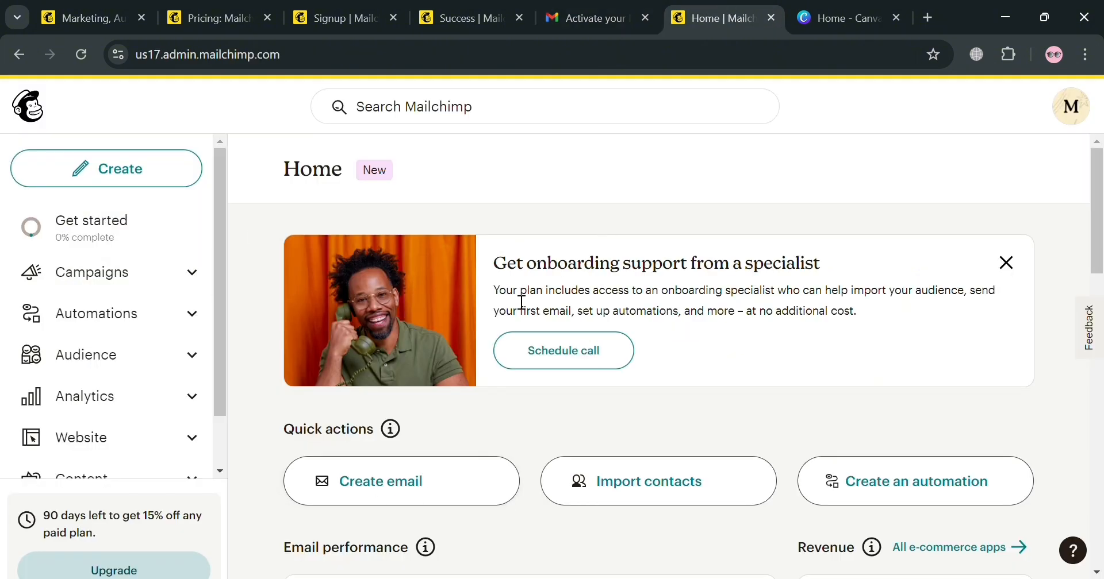
pyautogui.scroll(-2, 520, 295)
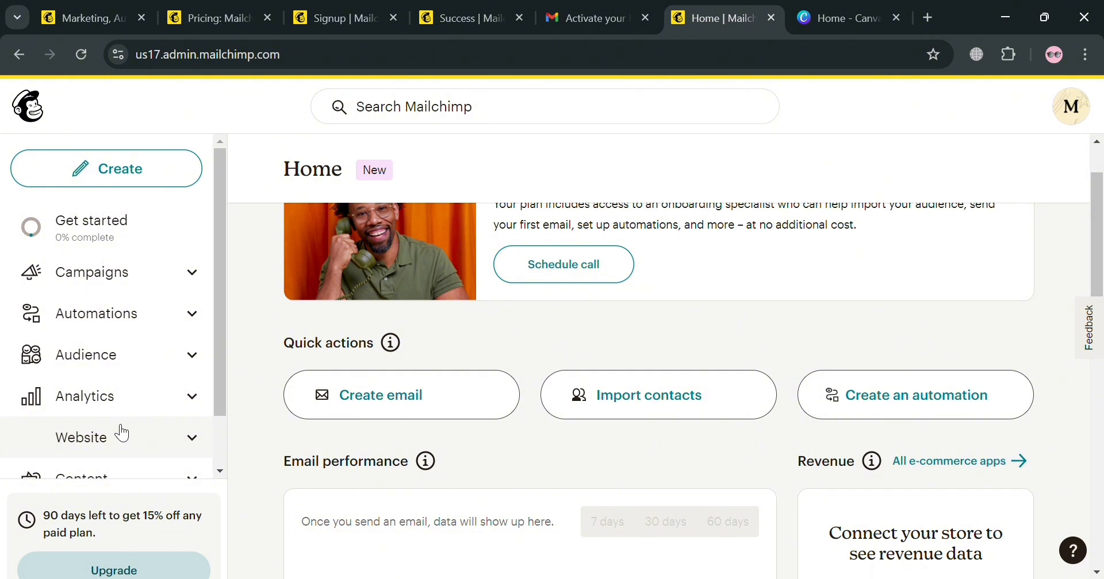
pyautogui.scroll(-1, 120, 426)
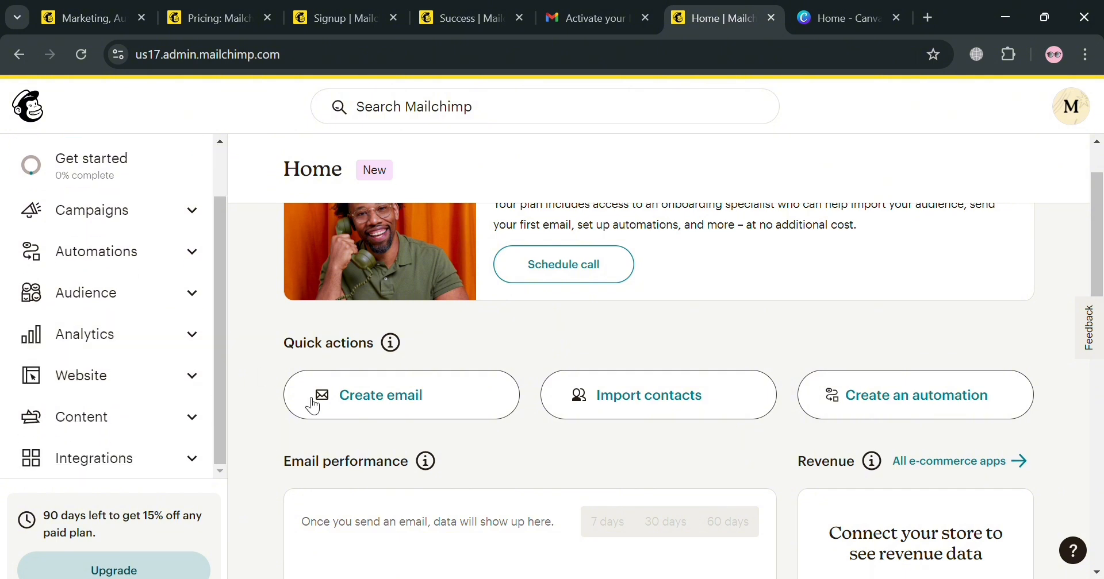
pyautogui.scroll(1, 148, 455)
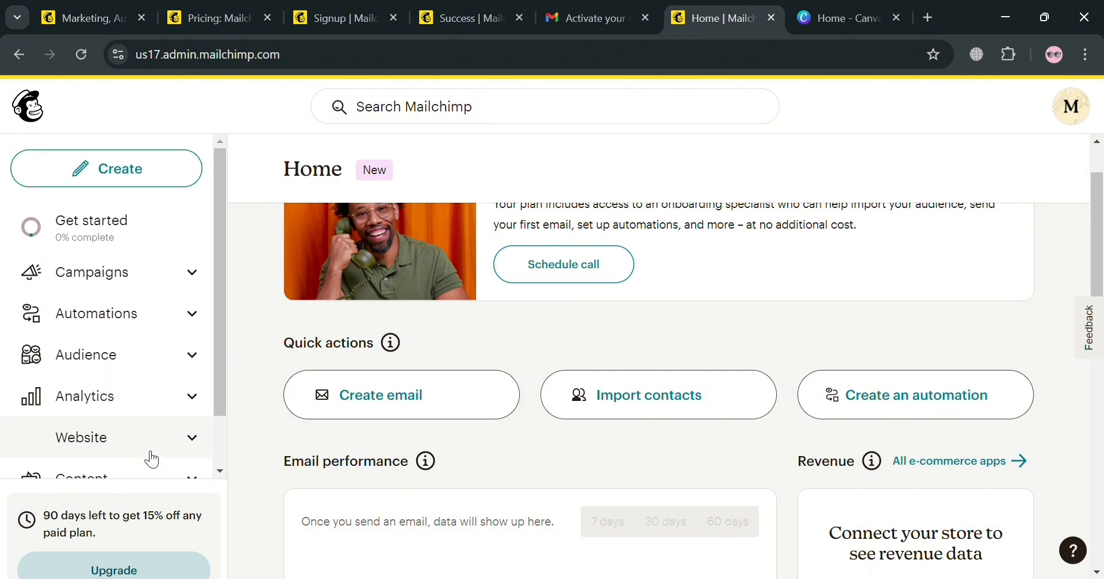
pyautogui.click(136, 172)
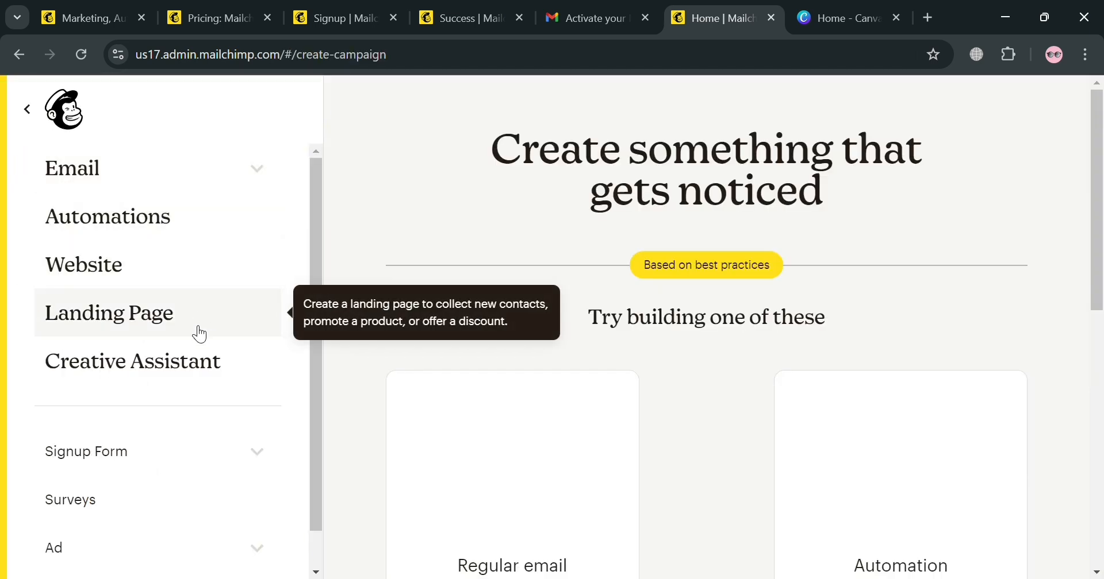
pyautogui.click(196, 332)
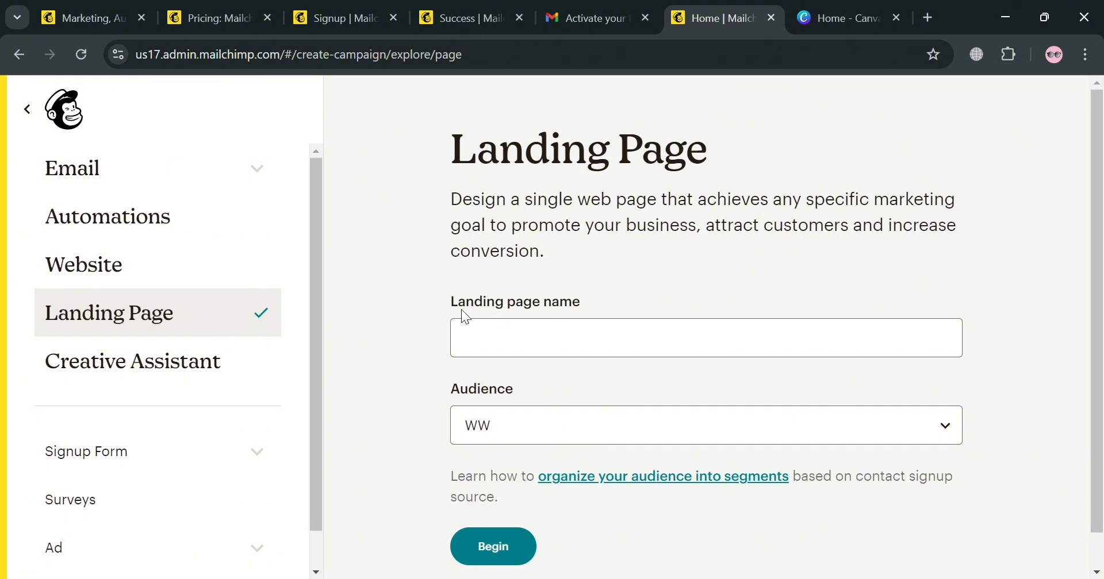
pyautogui.click(554, 339)
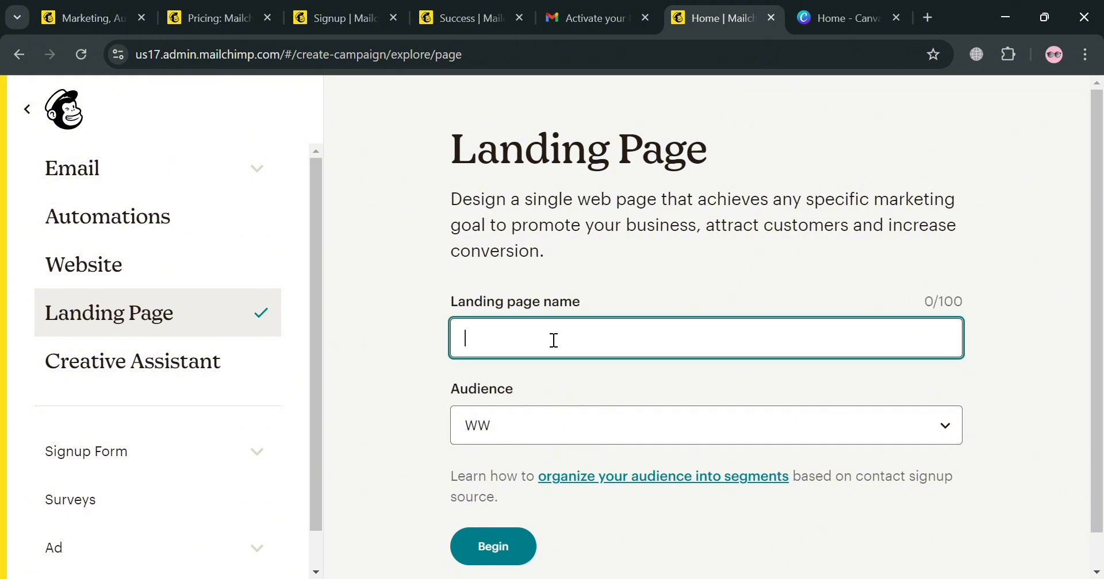
pyautogui.write('Waitlist Page')
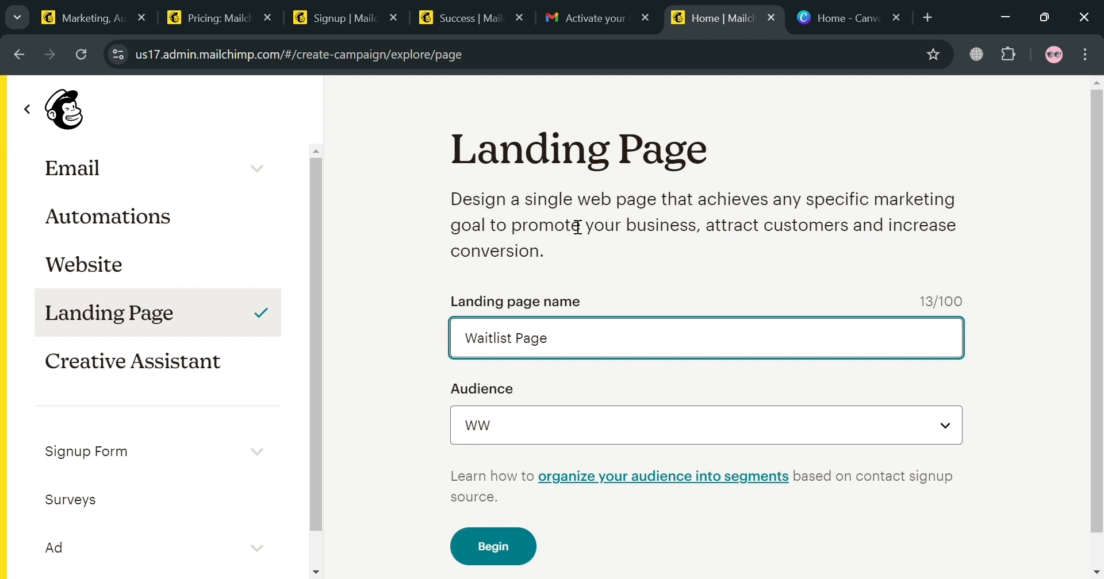
# Begin the Waitlist Page landing page with the WW audience and choose the Promote Products template named Maria.
pyautogui.scroll(-1, 610, 285)
pyautogui.scroll(-1, 612, 289)
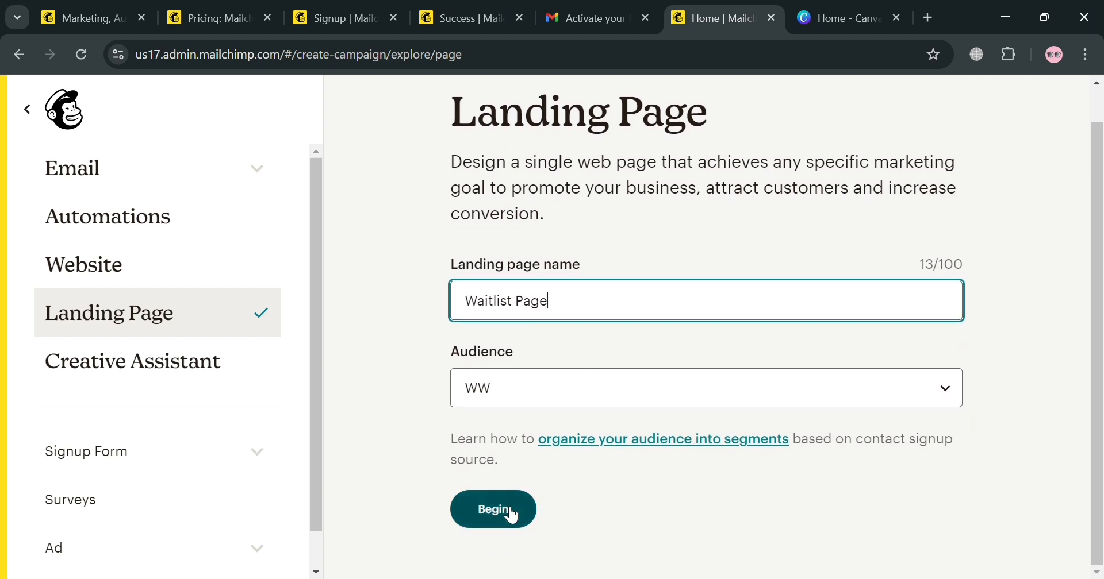
pyautogui.click(726, 404)
pyautogui.click(550, 542)
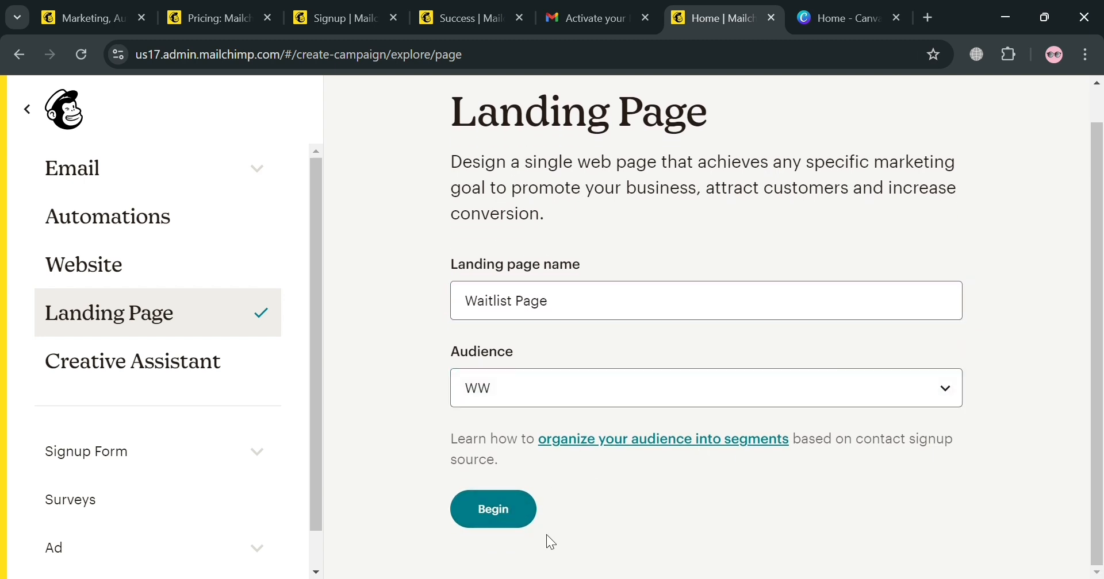
pyautogui.click(508, 519)
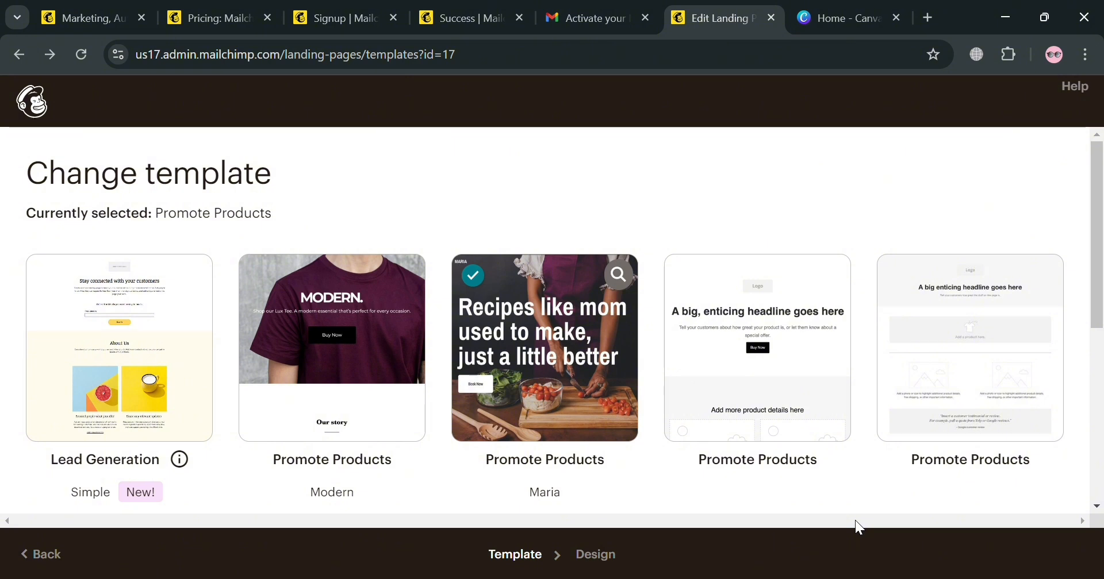
pyautogui.click(569, 415)
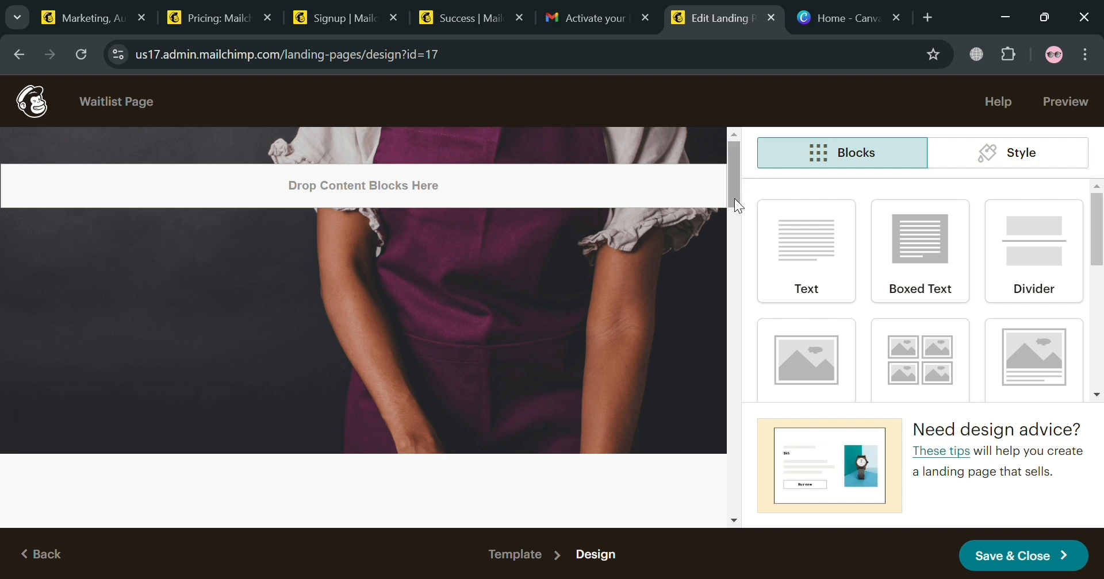
# Remove the header section with the apron background photo from the landing page and look over the remaining sections.
pyautogui.moveTo(733, 201); pyautogui.dragTo(743, 131)
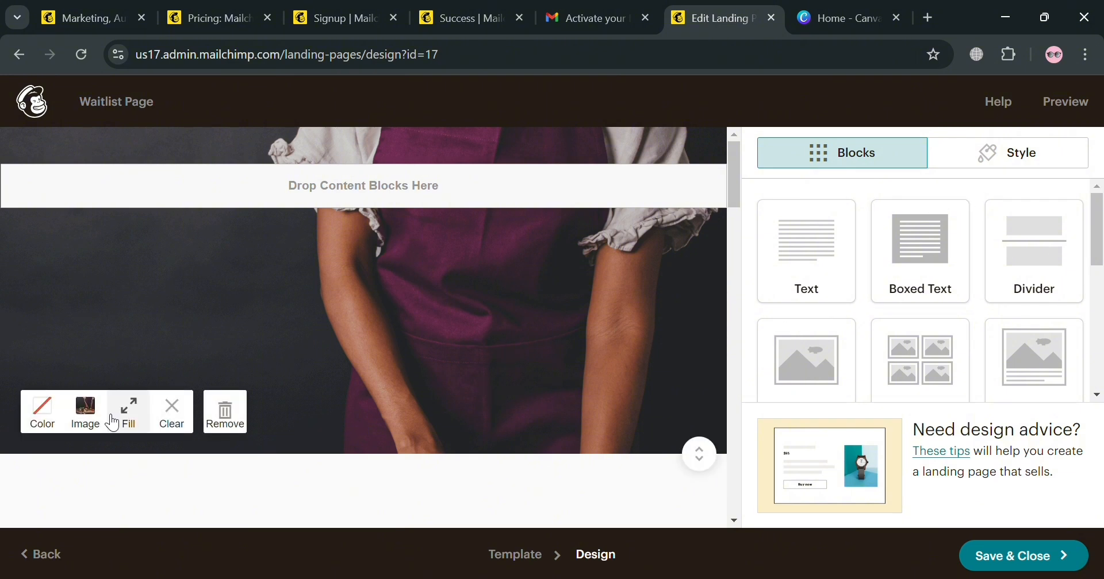
pyautogui.scroll(-5, 547, 282)
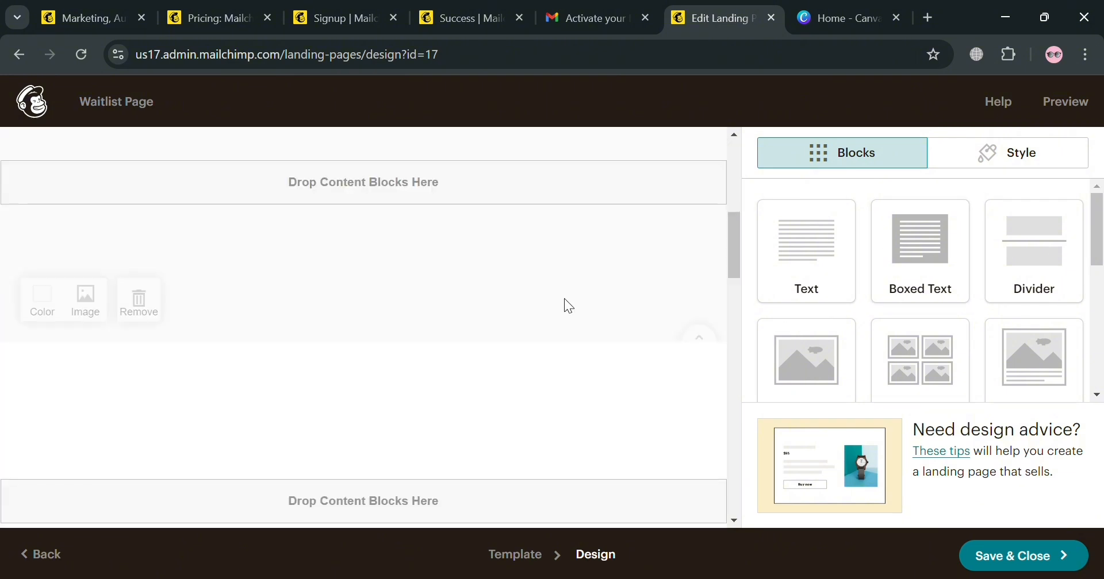
pyautogui.scroll(5, 256, 260)
pyautogui.click(985, 153)
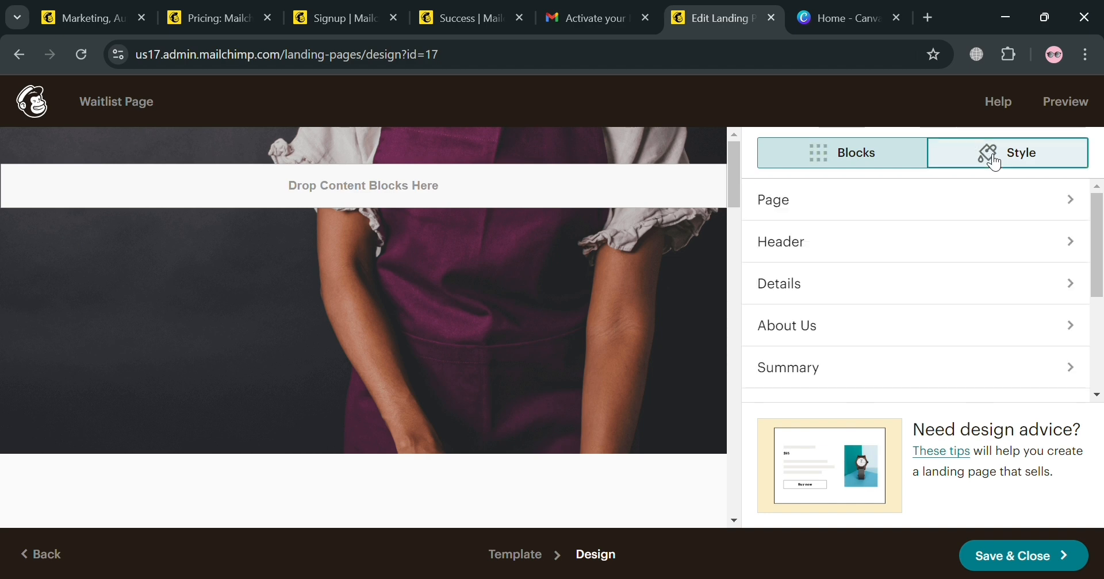
pyautogui.click(845, 162)
pyautogui.moveTo(316, 371)
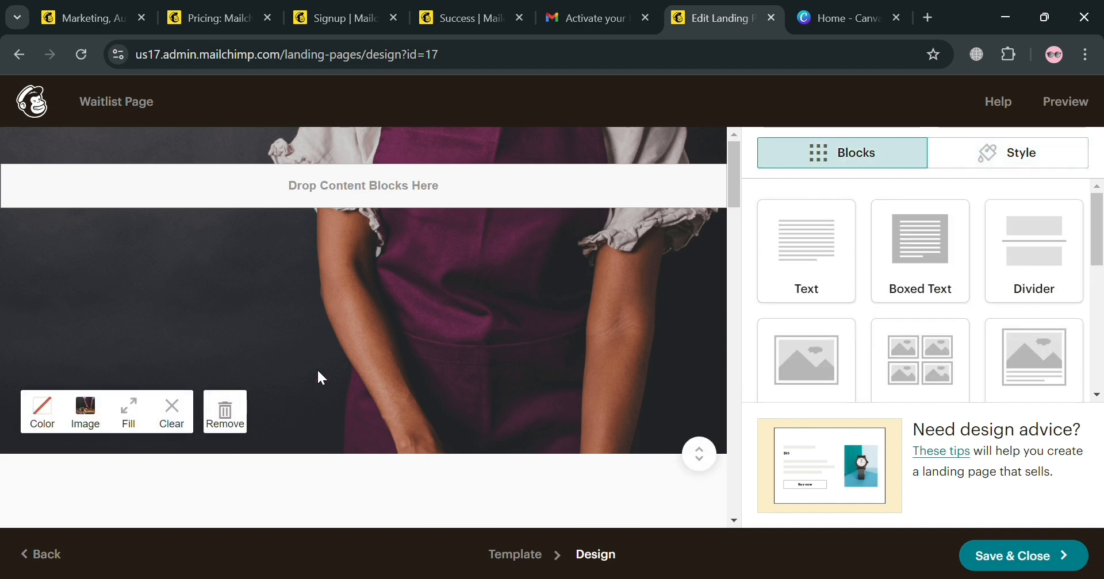
pyautogui.click(225, 414)
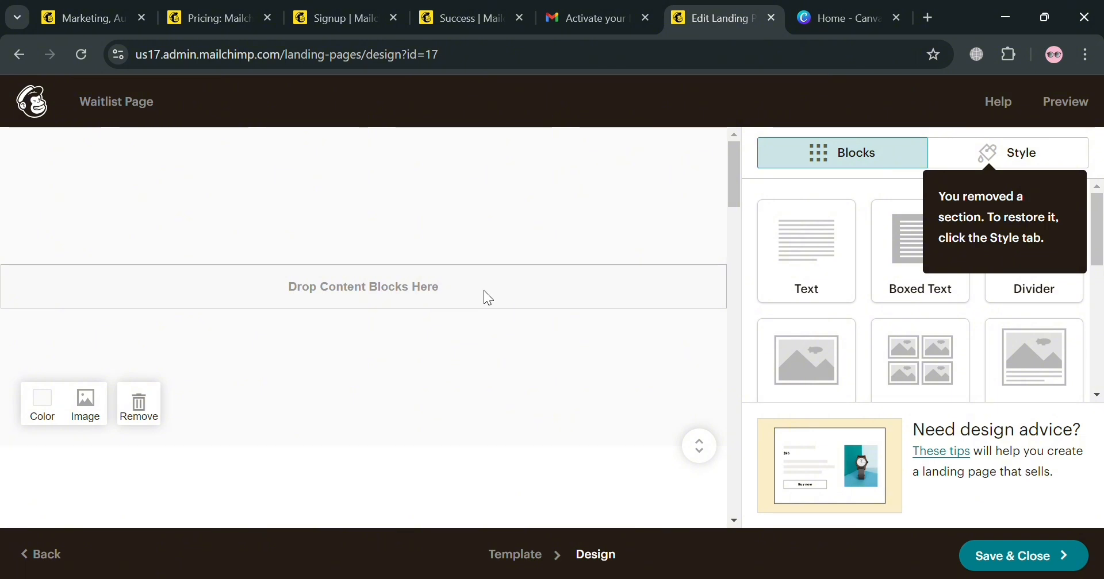
pyautogui.scroll(-3, 484, 290)
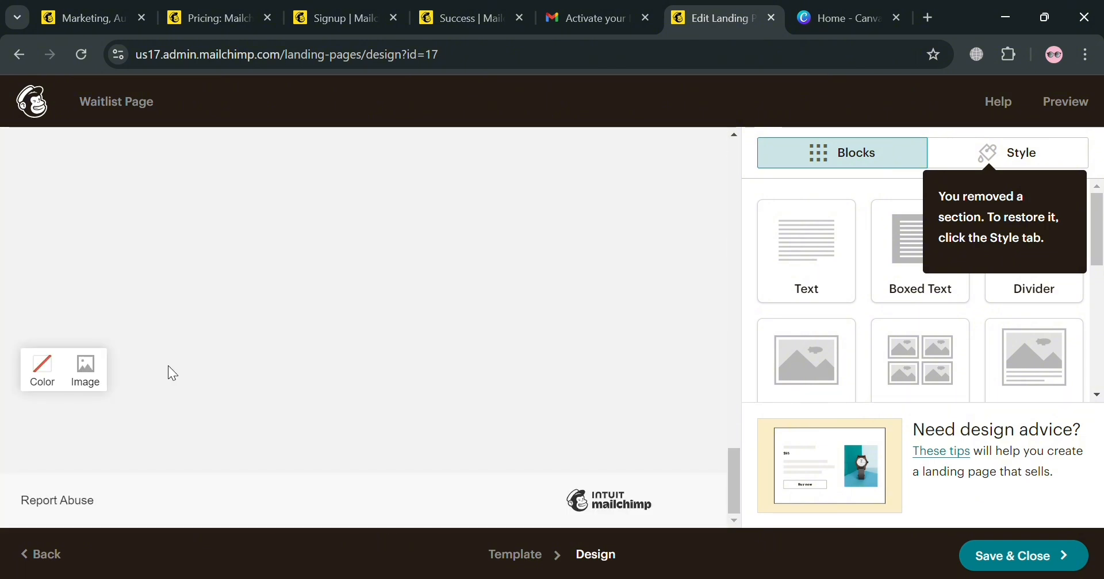
pyautogui.scroll(5, 440, 357)
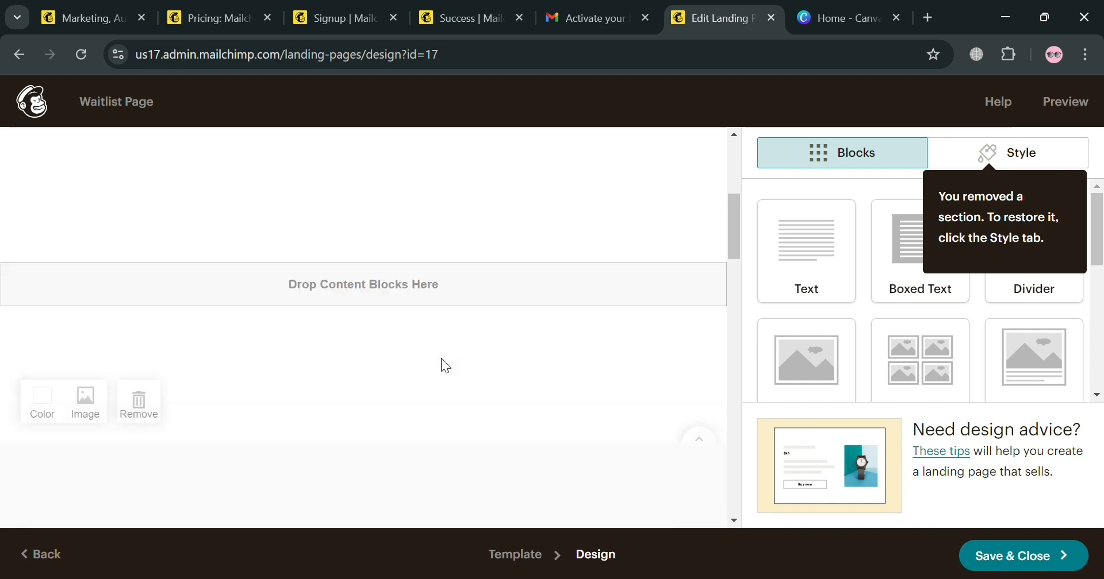
pyautogui.scroll(2, 443, 359)
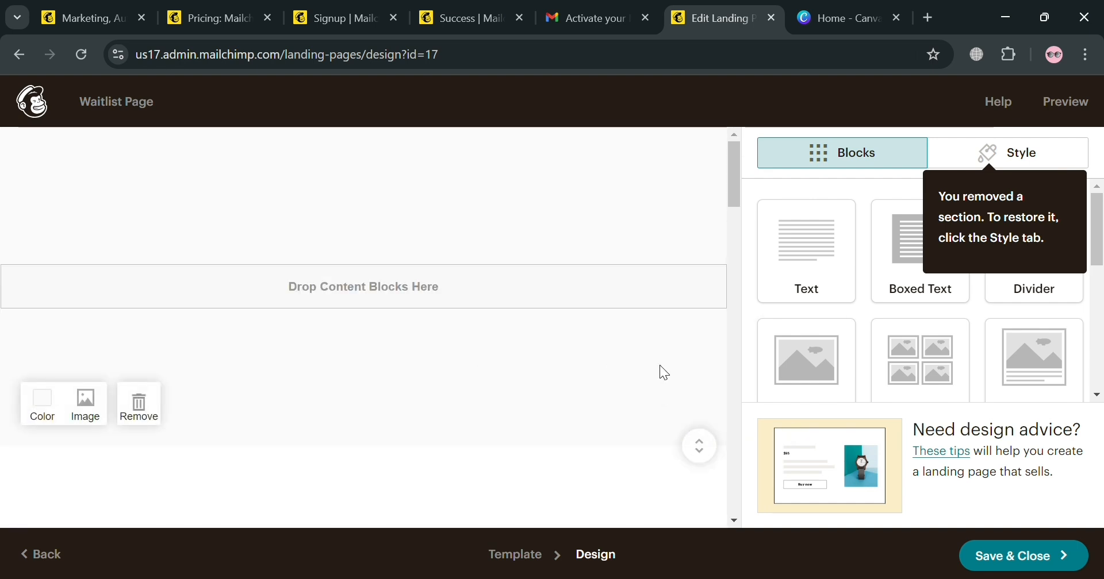
# Switch to Canva and search its content for "waitlist".
pyautogui.click(846, 17)
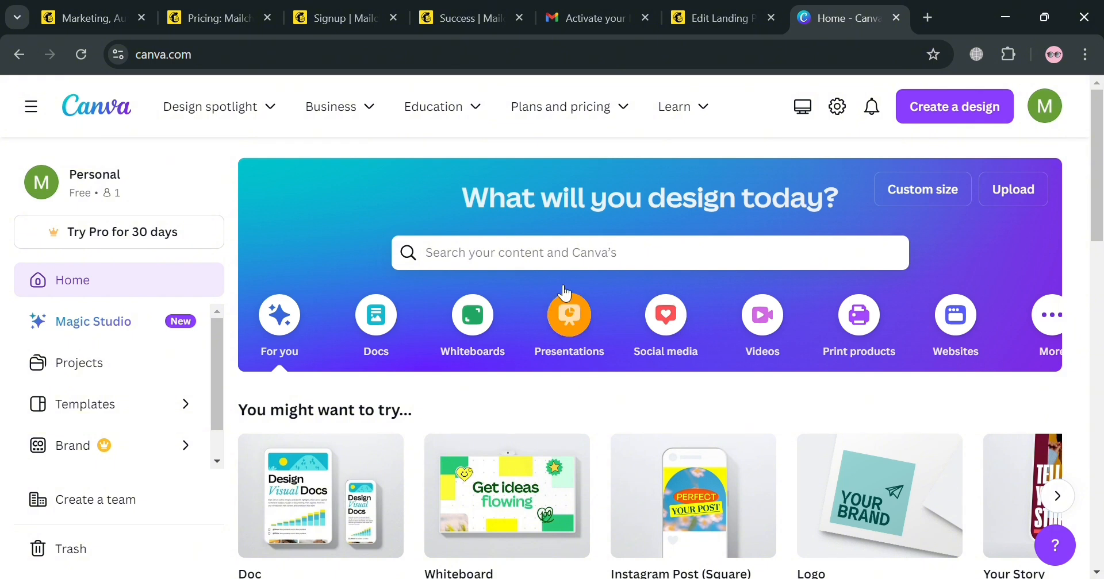
pyautogui.click(591, 268)
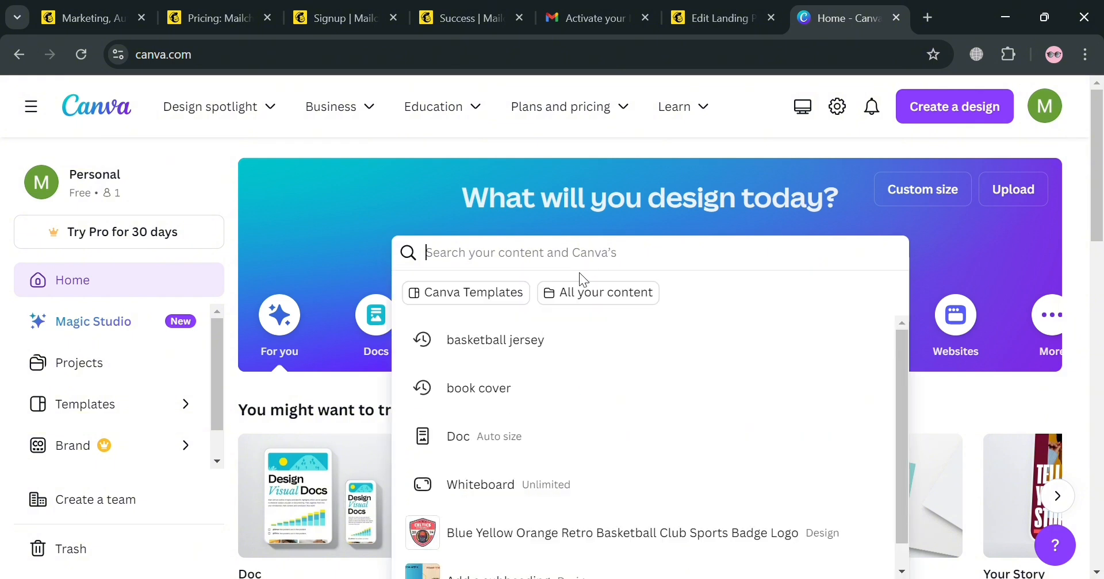
pyautogui.write('land')
pyautogui.press('BackSpace')
pyautogui.press('BackSpace')
pyautogui.press('BackSpace')
pyautogui.press('BackSpace')
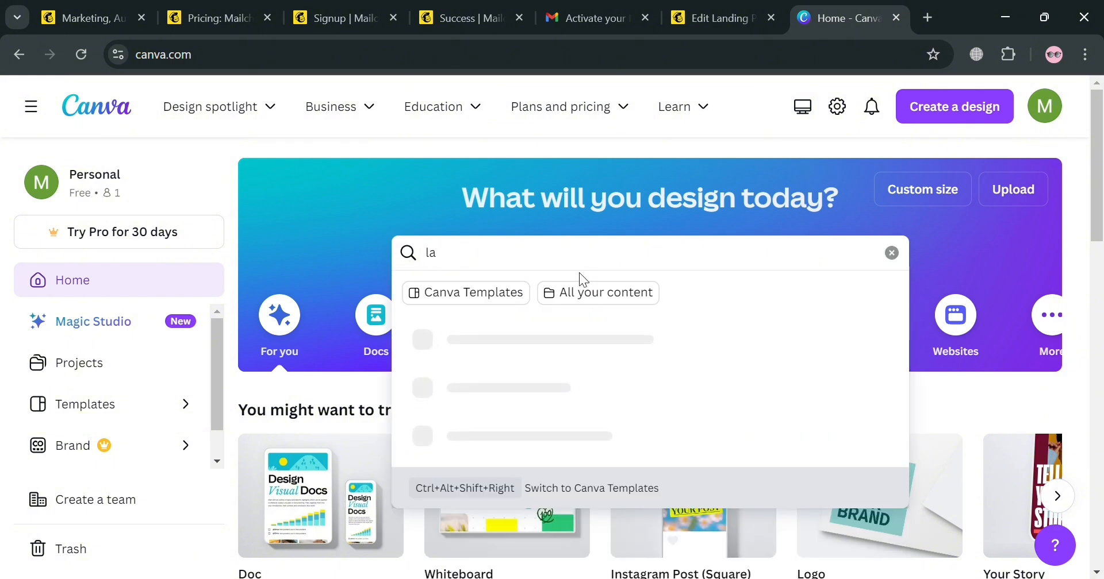
pyautogui.write('waitlist')
pyautogui.press('Return')
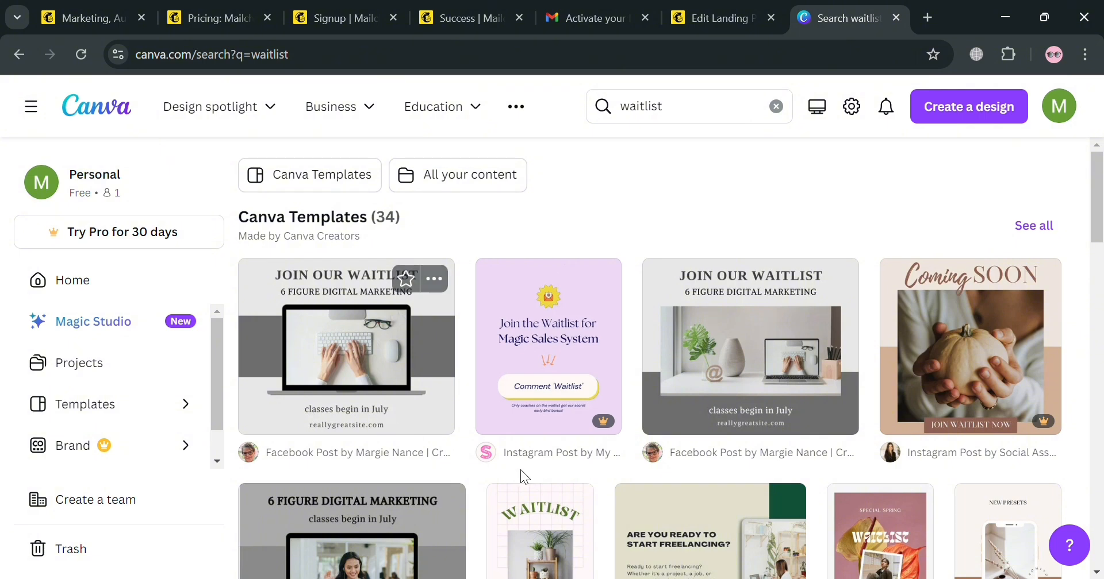
# Show all Canva templates for the waitlist search and filter them to Free ones only.
pyautogui.scroll(-2, 887, 453)
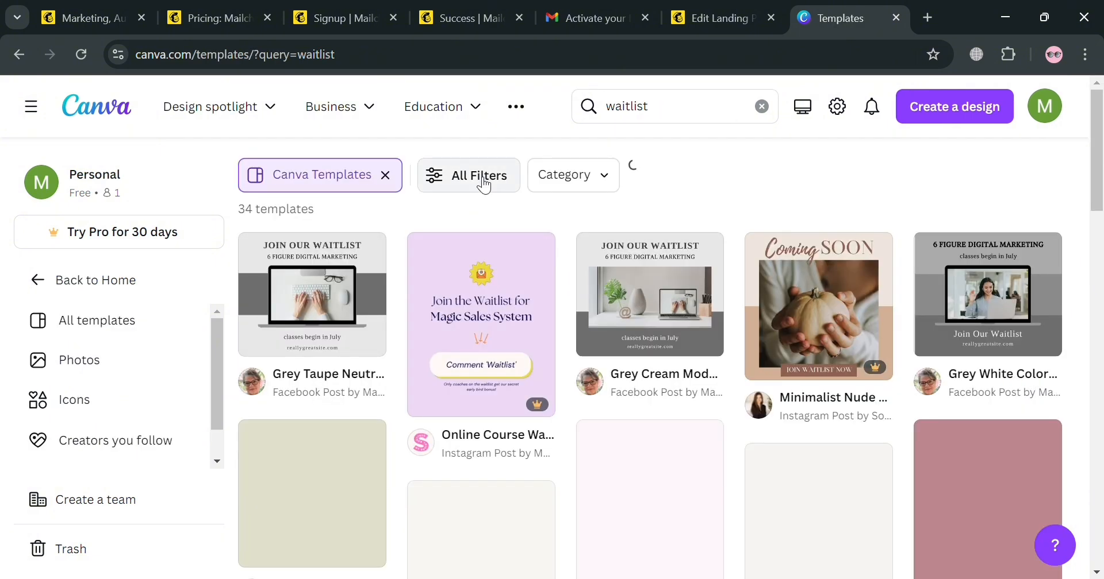
pyautogui.click(481, 178)
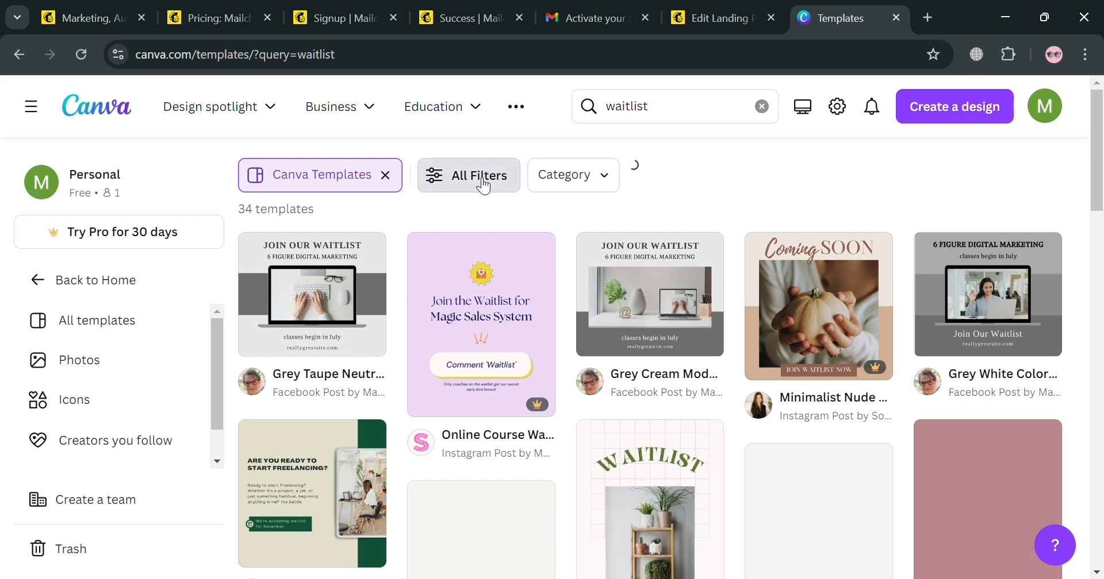
pyautogui.scroll(-10, 80, 320)
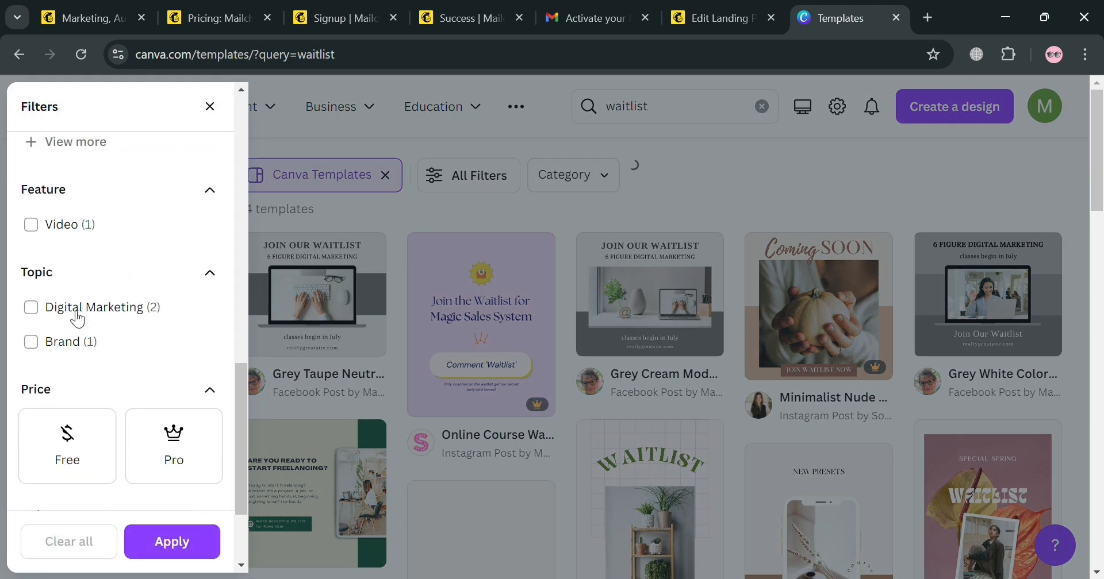
pyautogui.click(80, 324)
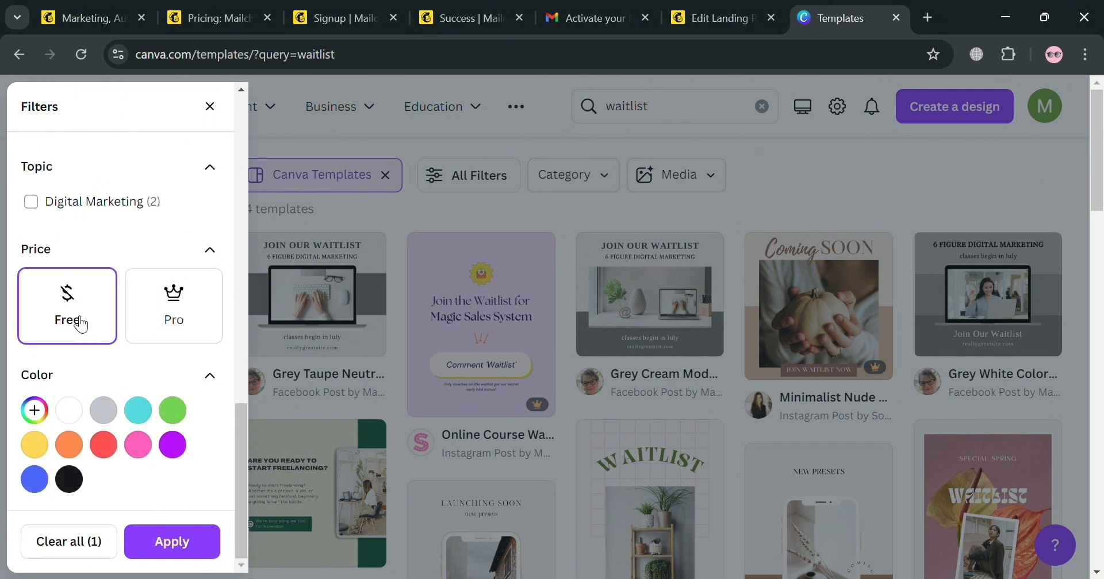
pyautogui.click(196, 555)
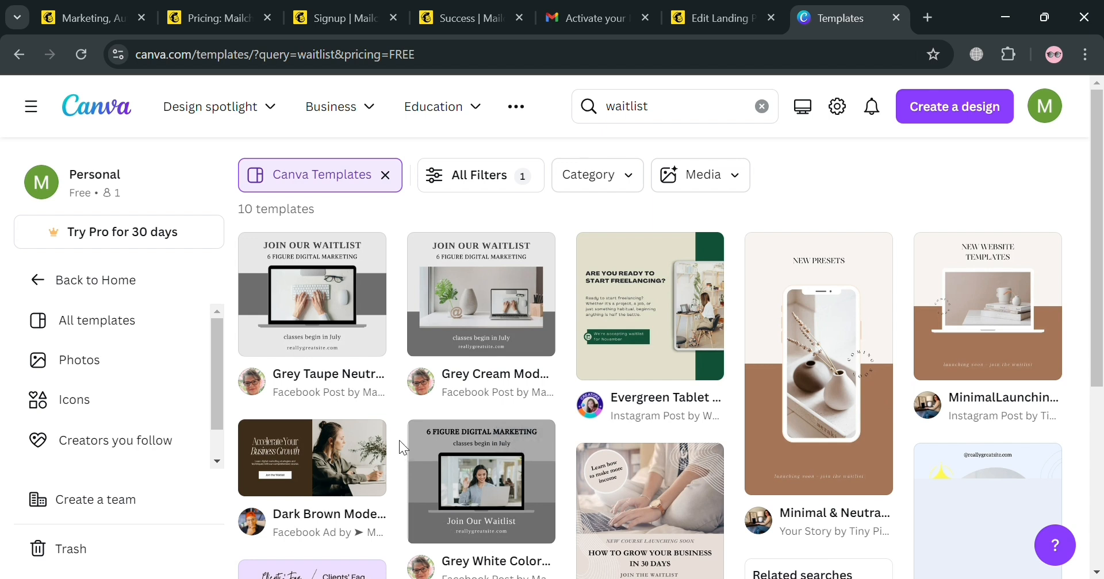
# Choose the Grey White Colorblock Waitlist Lead Magnet Online Class Facebook Post template and start customising it.
pyautogui.scroll(-2, 1067, 420)
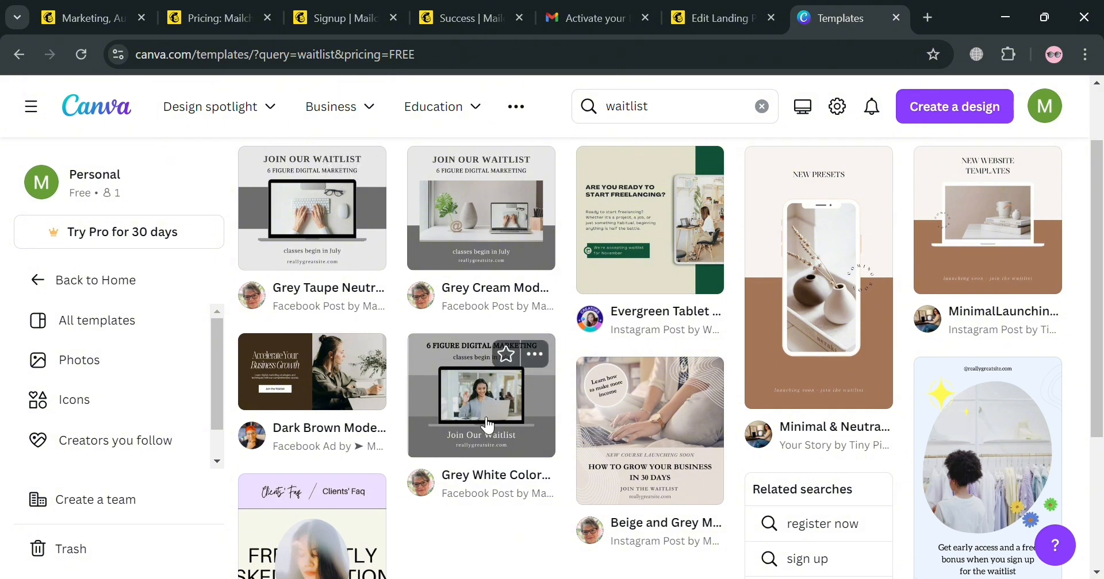
pyautogui.scroll(-2, 487, 425)
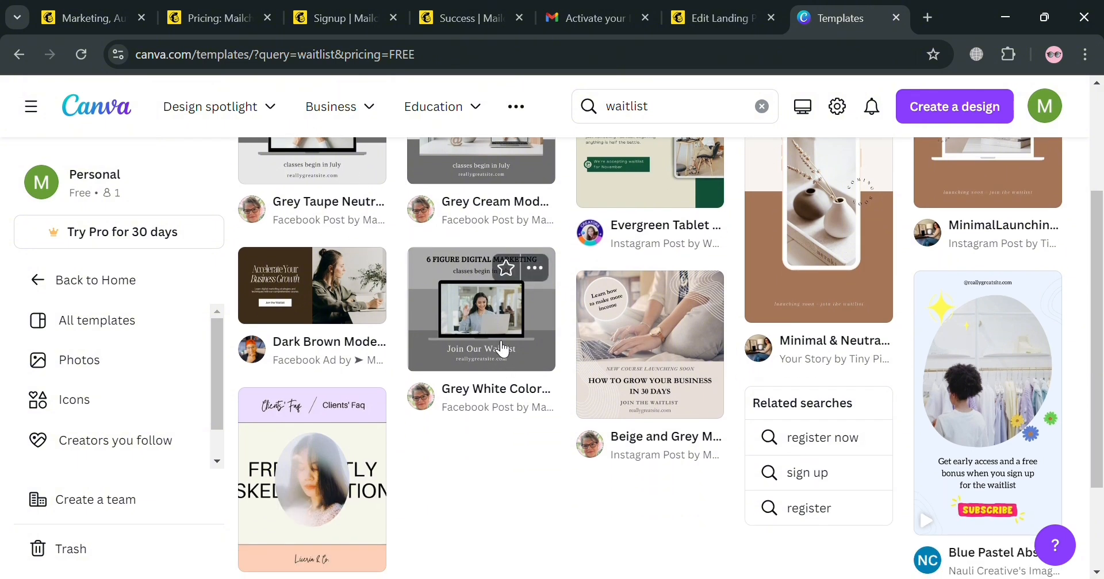
pyautogui.click(502, 348)
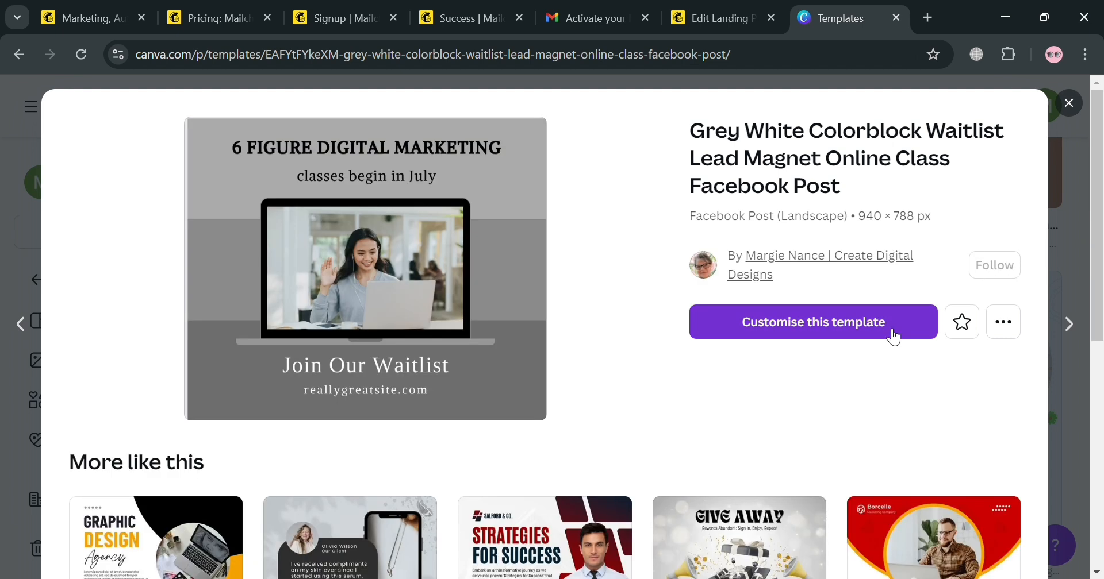
pyautogui.click(893, 337)
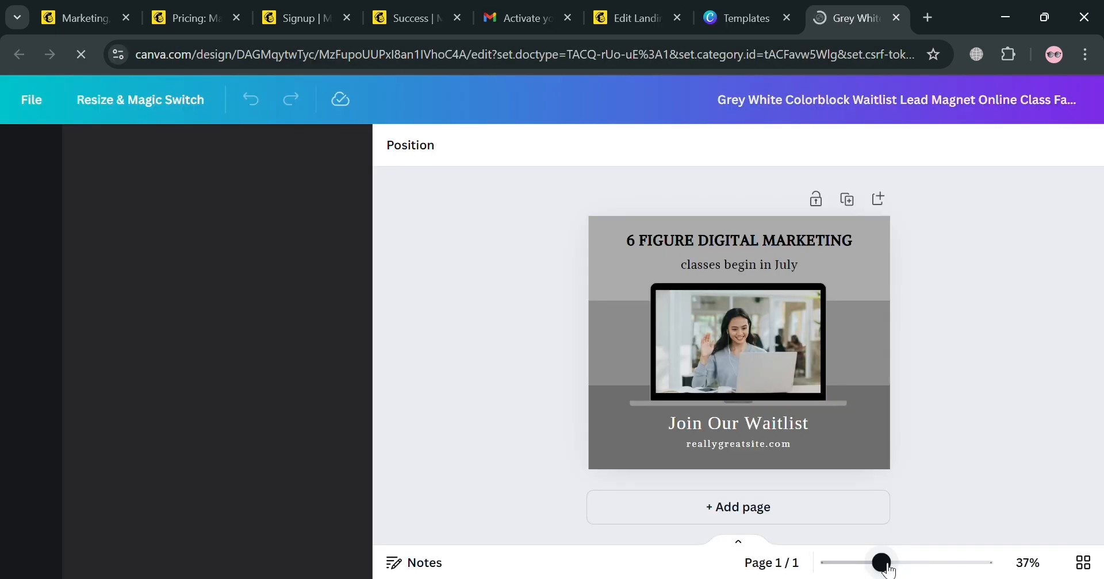
# Delete the "reallygreatsite.com" text below "Join Our Waitlist" in the design.
pyautogui.moveTo(889, 570); pyautogui.dragTo(895, 563)
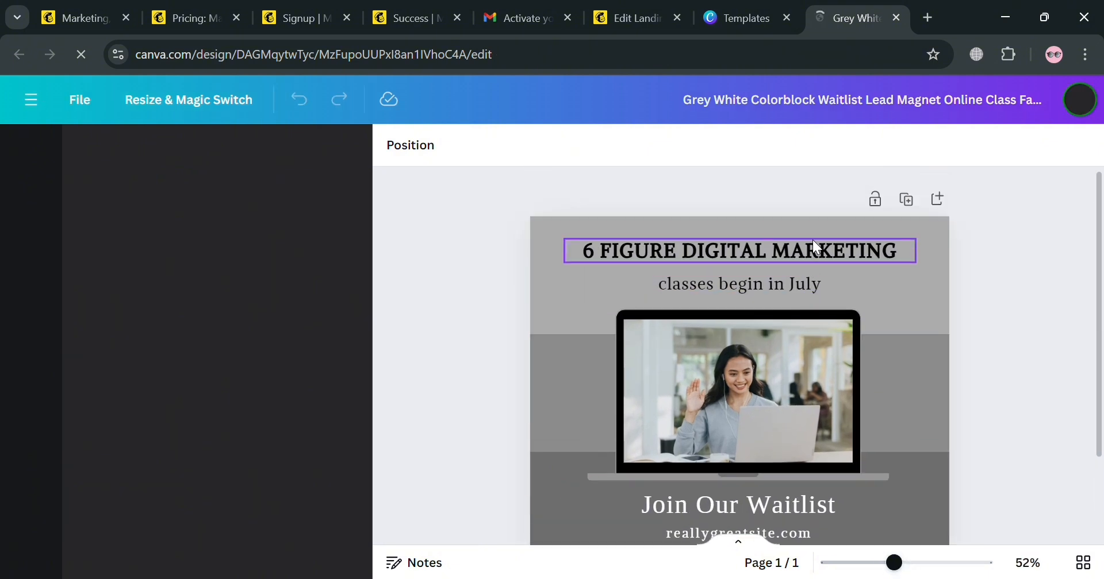
pyautogui.scroll(-2, 775, 381)
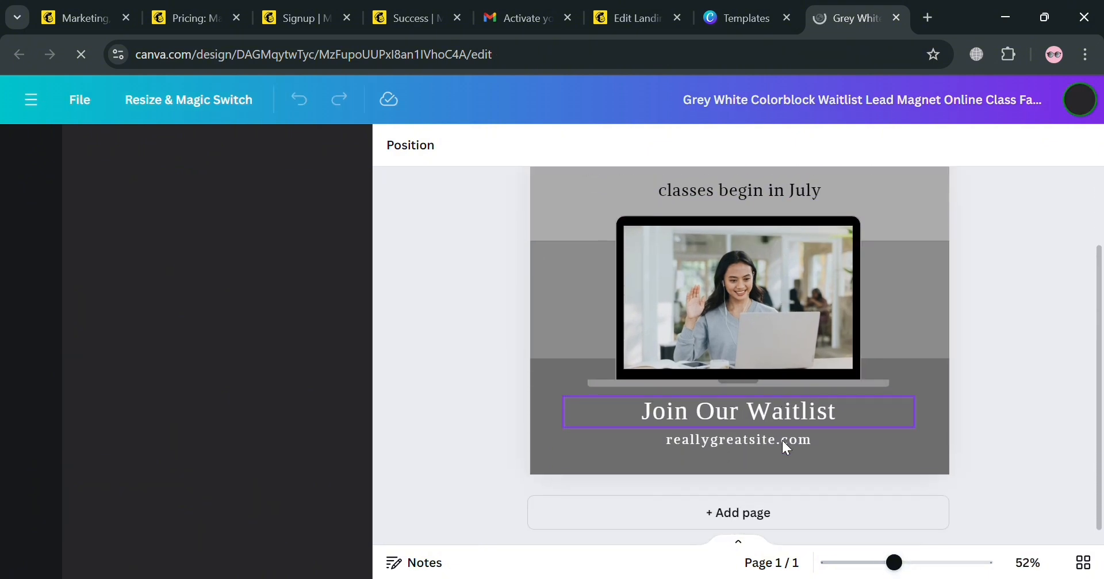
pyautogui.click(769, 437)
pyautogui.doubleClick(768, 438)
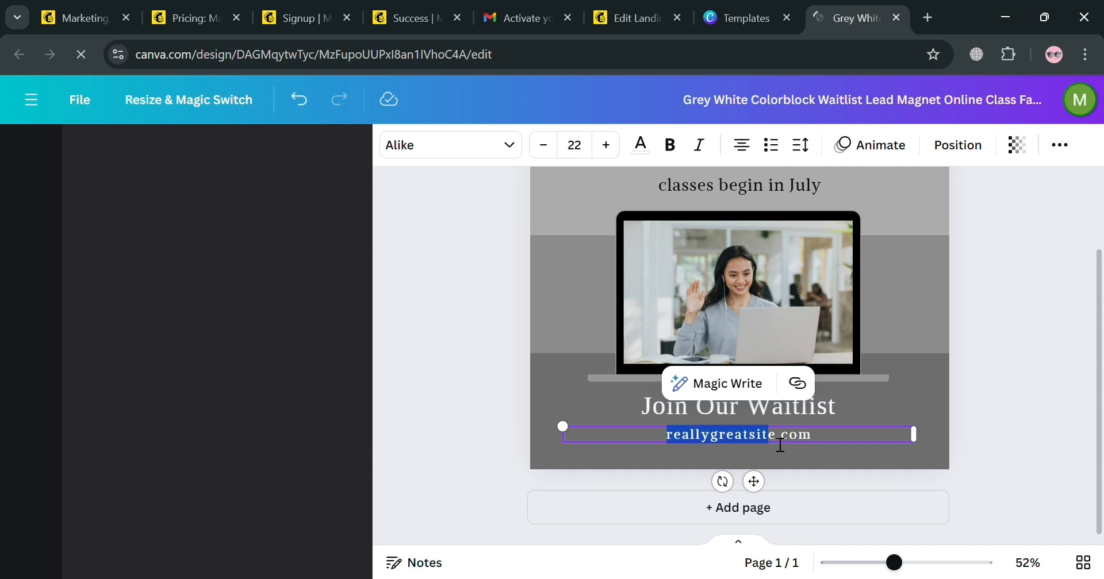
pyautogui.press('BackSpace')
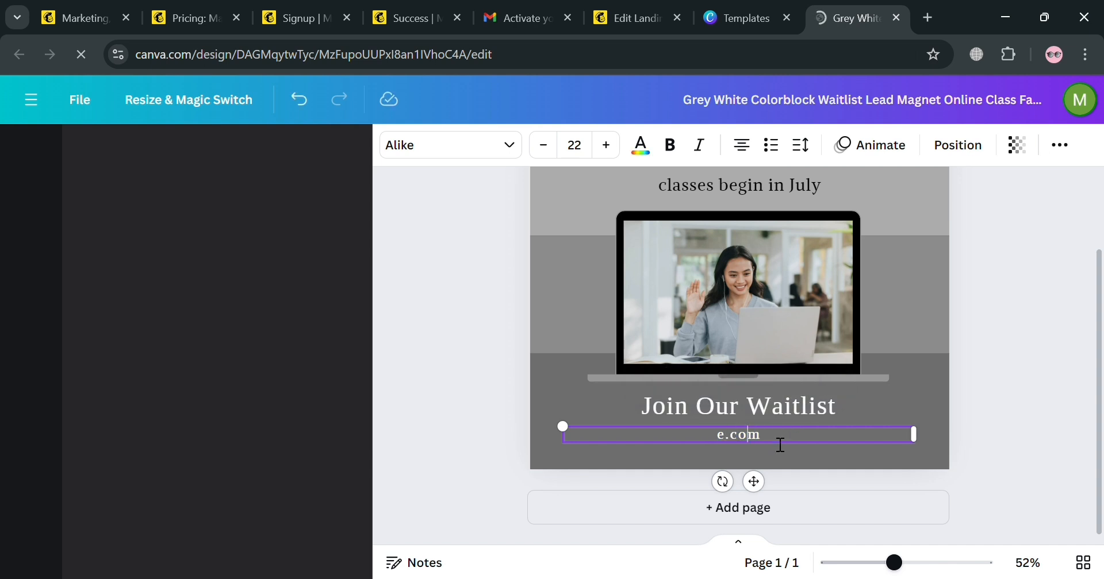
pyautogui.press('BackSpace')
pyautogui.press('BackSpace')
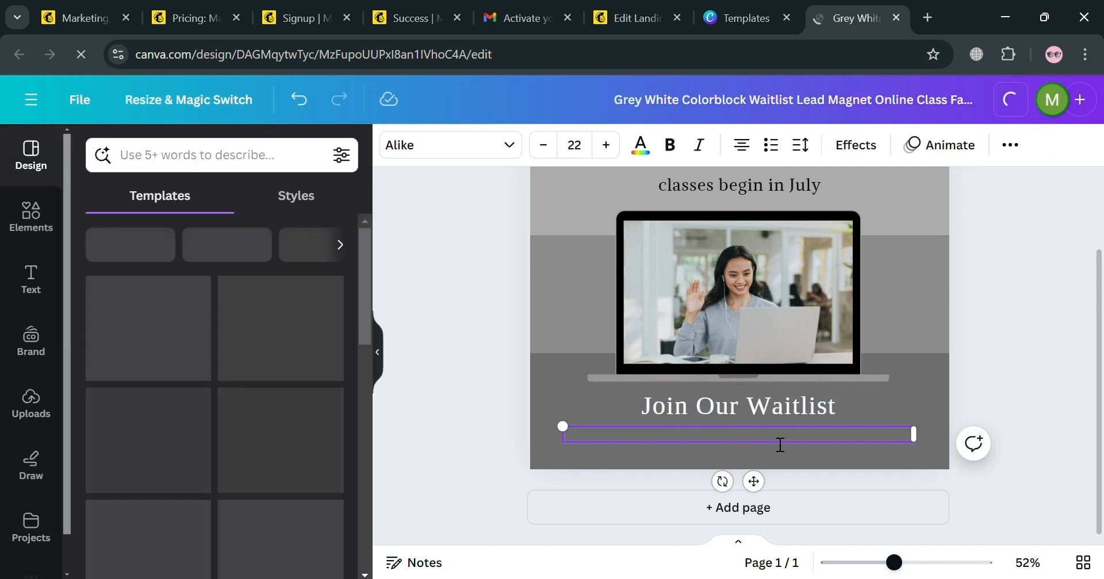
pyautogui.scroll(2, 786, 435)
pyautogui.click(894, 450)
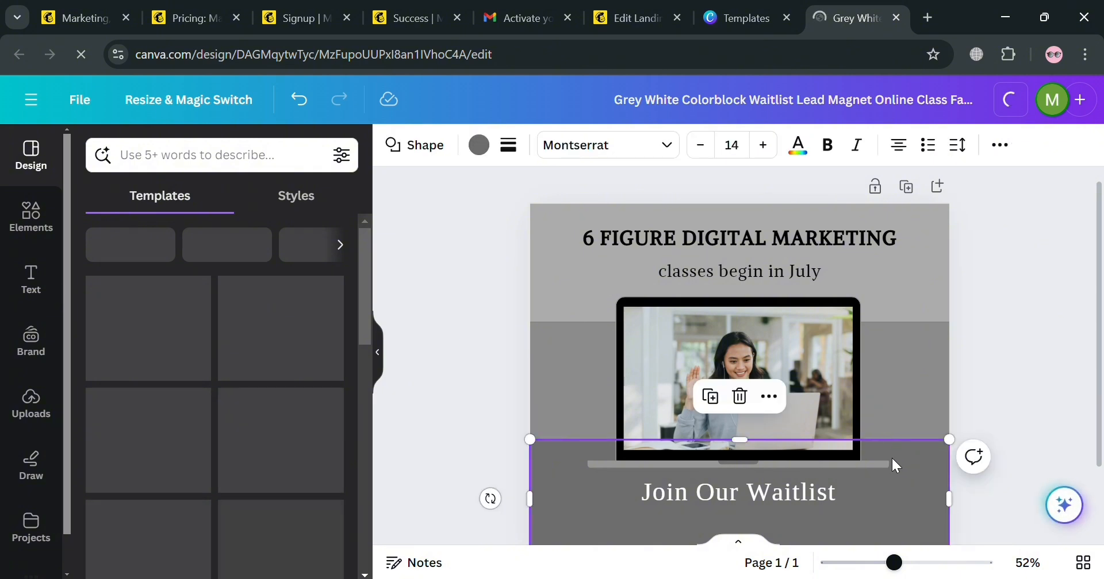
# Look through the default text styles and font combinations available for the waitlist design.
pyautogui.click(821, 363)
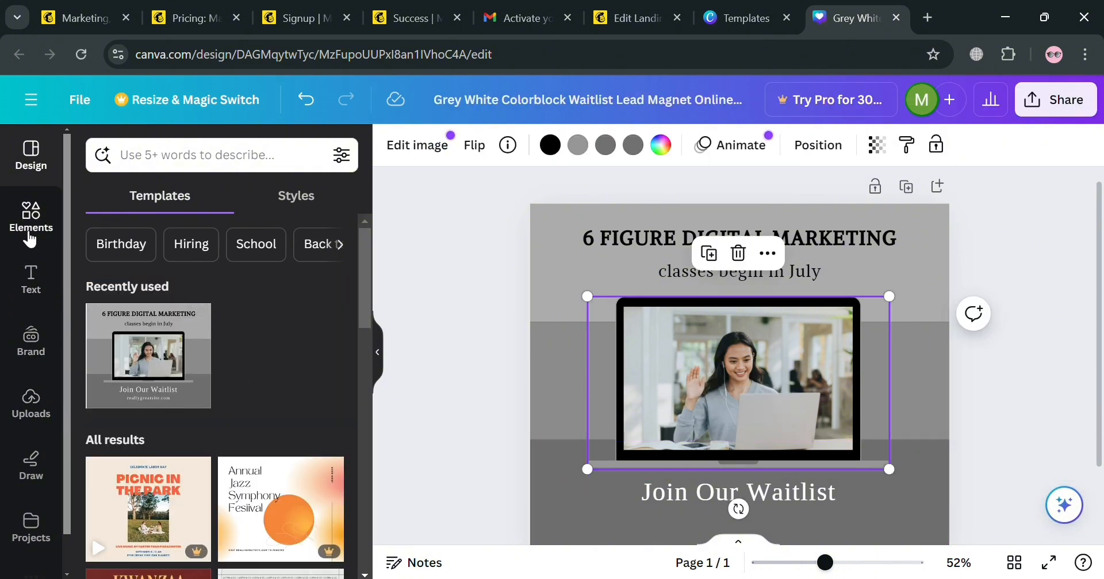
pyautogui.click(30, 238)
pyautogui.click(31, 282)
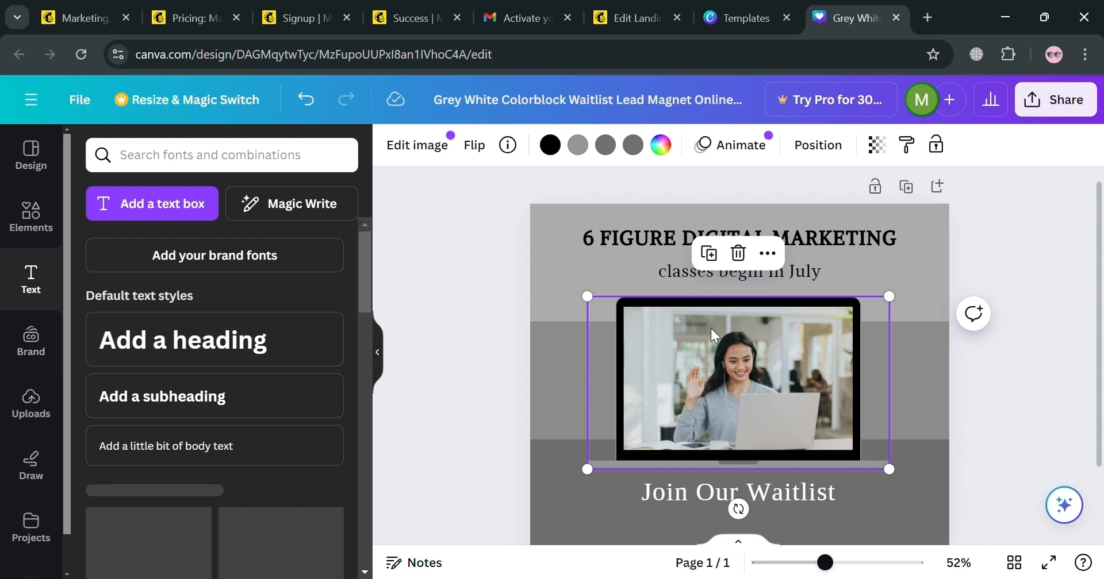
pyautogui.scroll(-2, 808, 421)
pyautogui.scroll(-5, 257, 458)
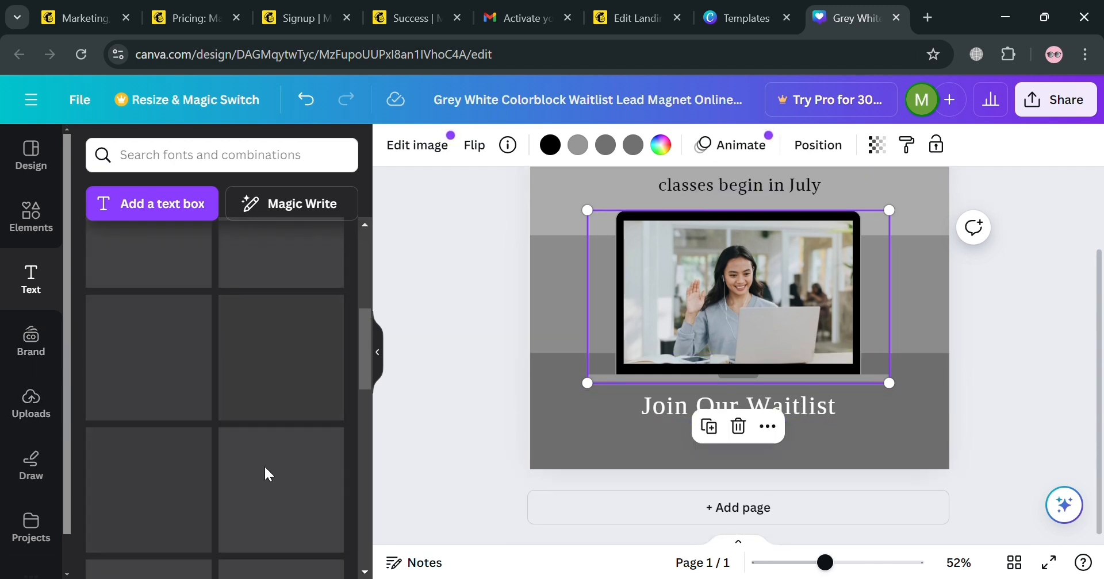
pyautogui.scroll(3, 266, 473)
pyautogui.scroll(2, 657, 444)
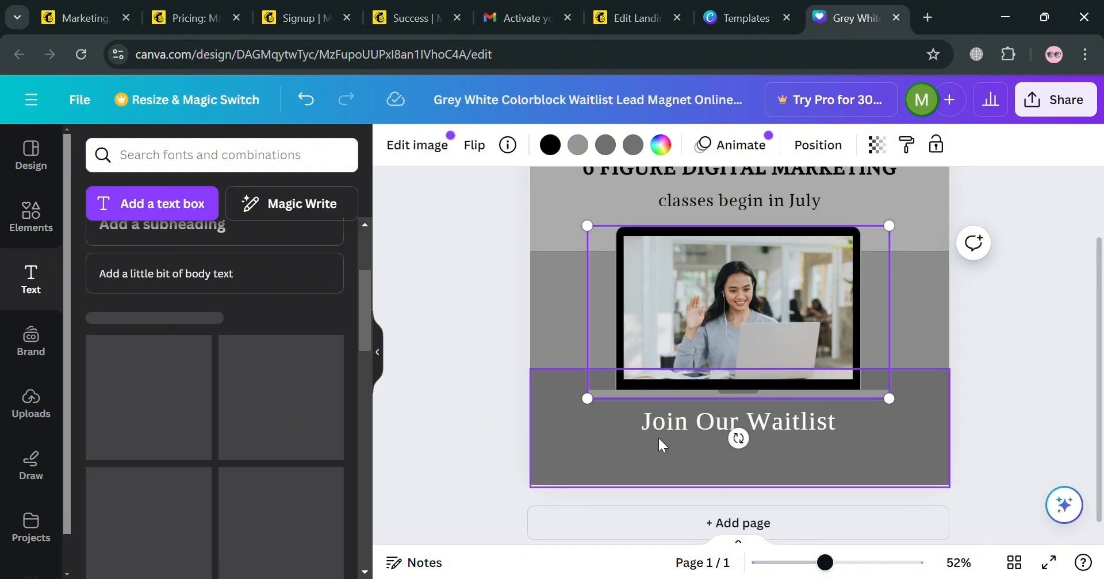
# Recolour the top background band behind the "6 FIGURE DIGITAL MARKETING" heading light blue.
pyautogui.click(543, 269)
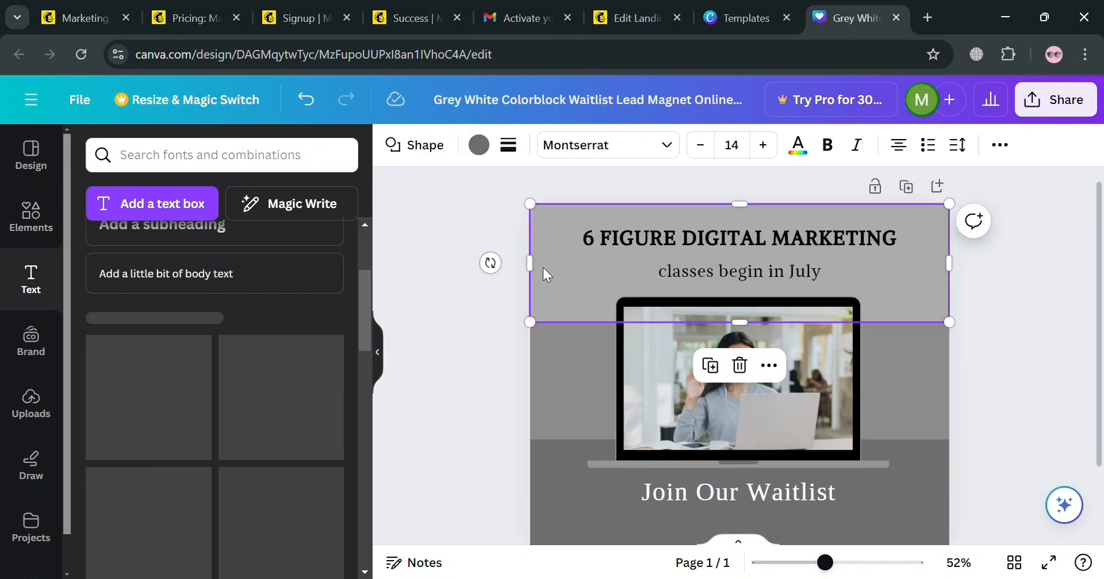
pyautogui.click(480, 146)
pyautogui.scroll(-5, 249, 367)
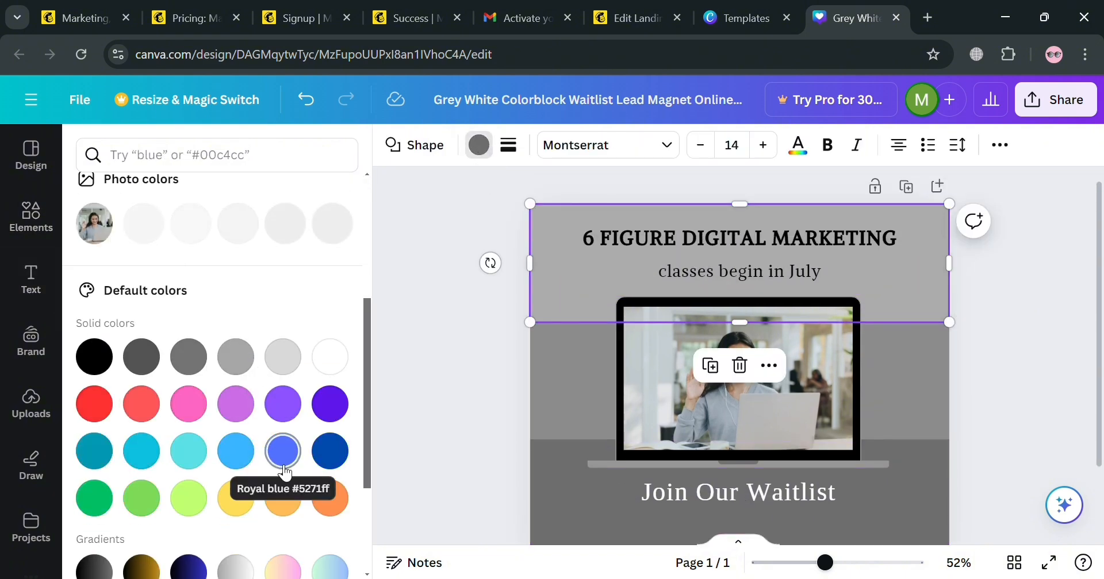
pyautogui.scroll(-1, 279, 486)
pyautogui.scroll(-1, 315, 488)
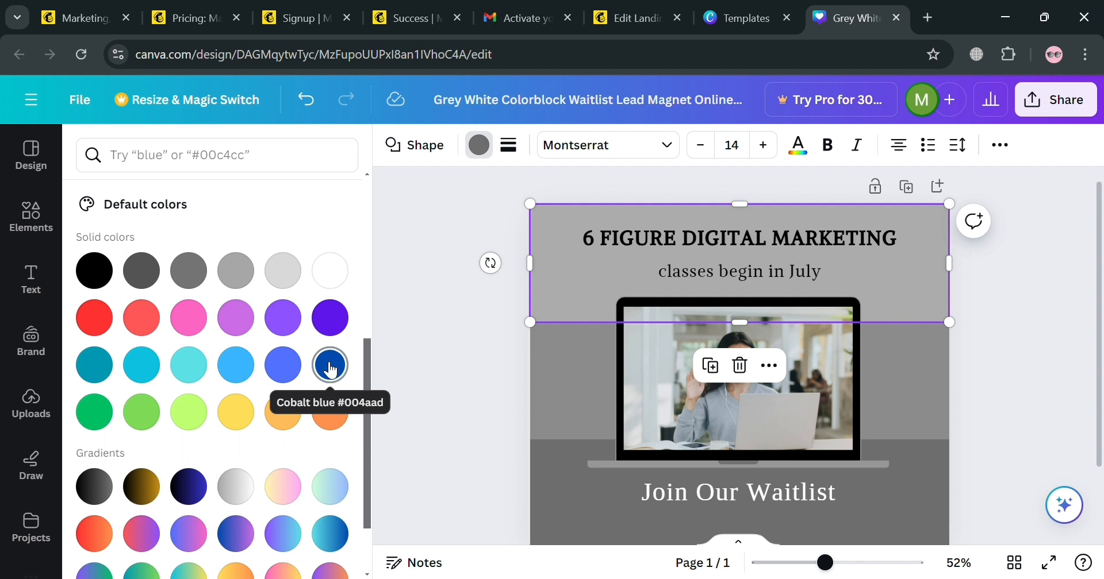
pyautogui.click(235, 365)
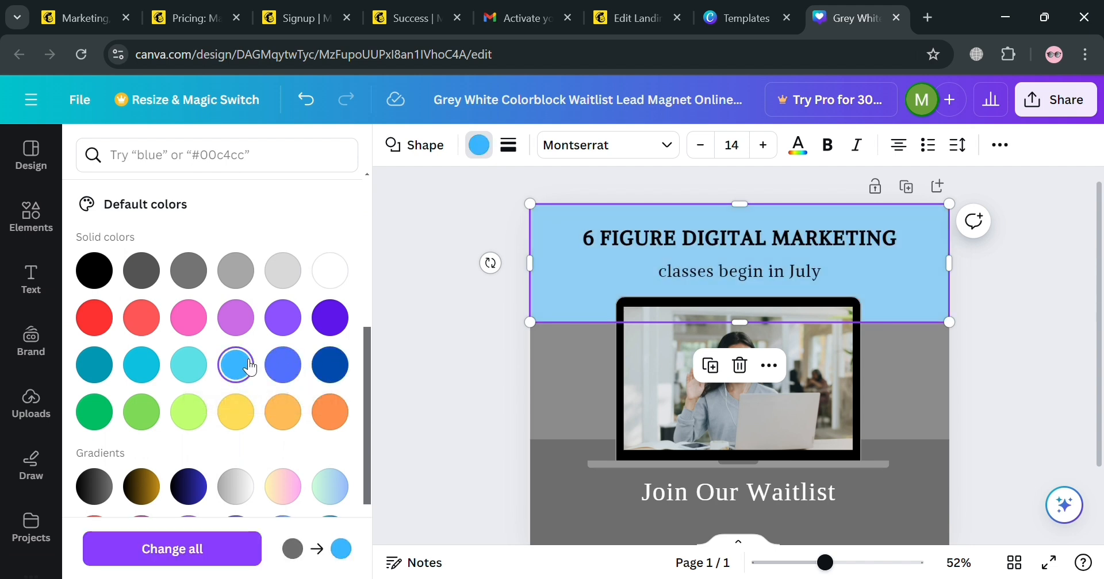
# Recolour the middle background band royal blue #5271ff and the band behind "Join Our Waitlist" cobalt blue #004aad.
pyautogui.click(595, 348)
pyautogui.click(539, 365)
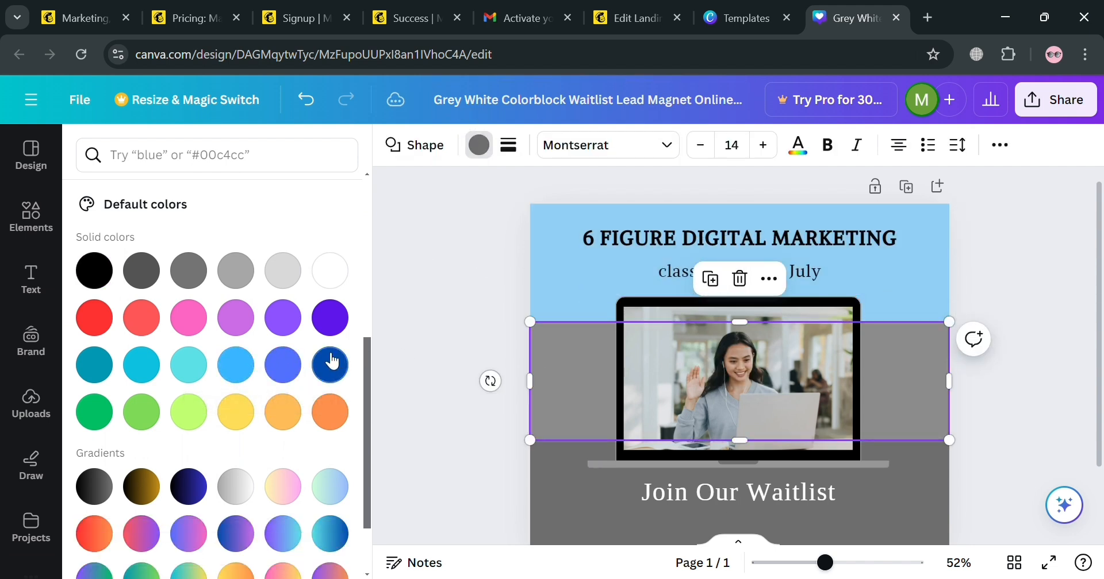
pyautogui.click(283, 365)
pyautogui.press('Tab')
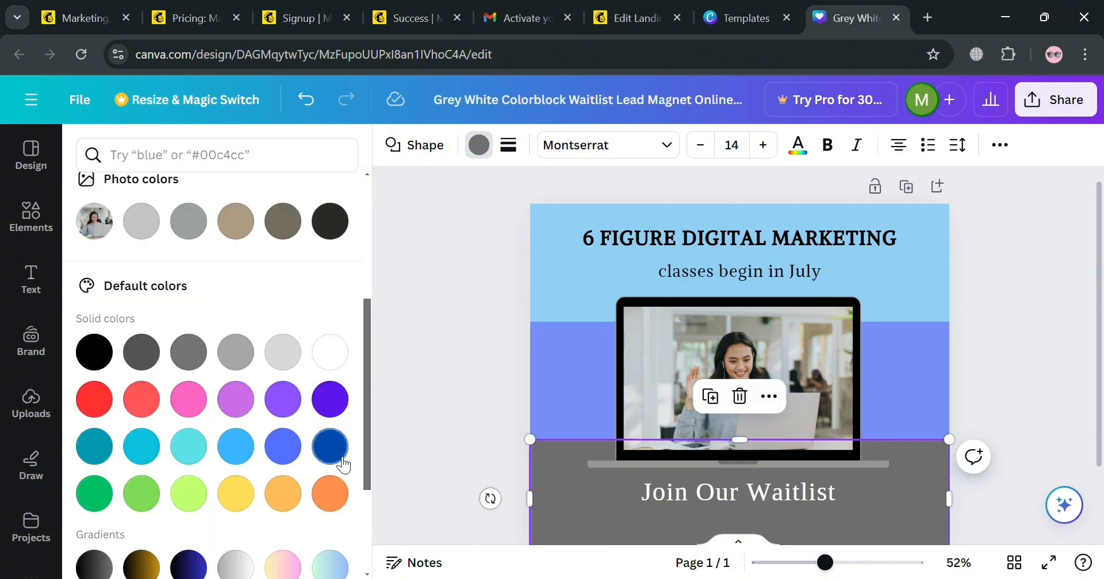
pyautogui.click(338, 457)
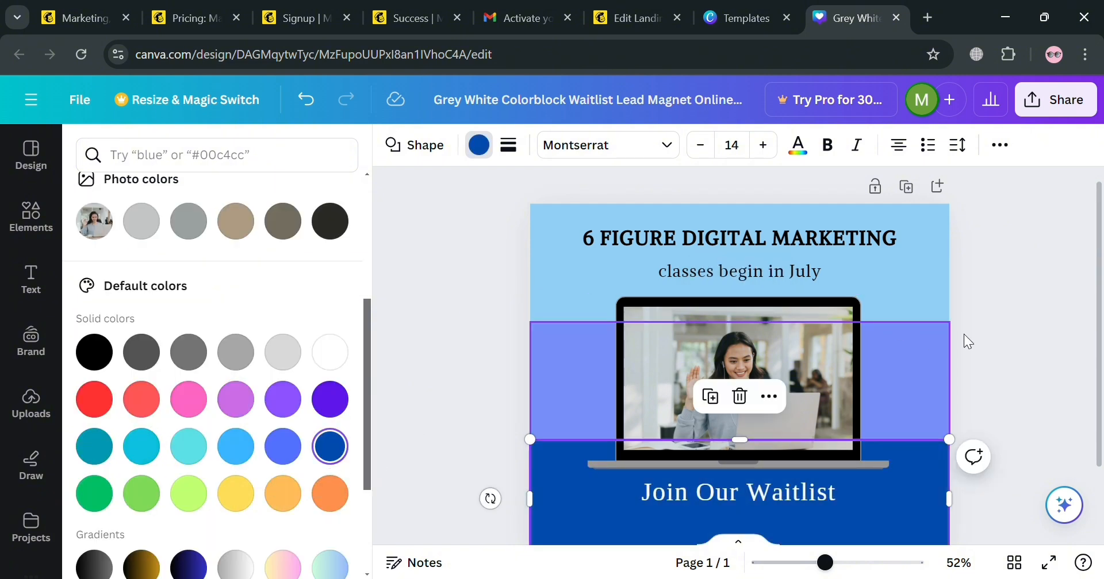
pyautogui.click(1077, 317)
# Change the month in the subheading so that it reads "classes begin in October".
pyautogui.click(906, 340)
pyautogui.scroll(-2, 888, 329)
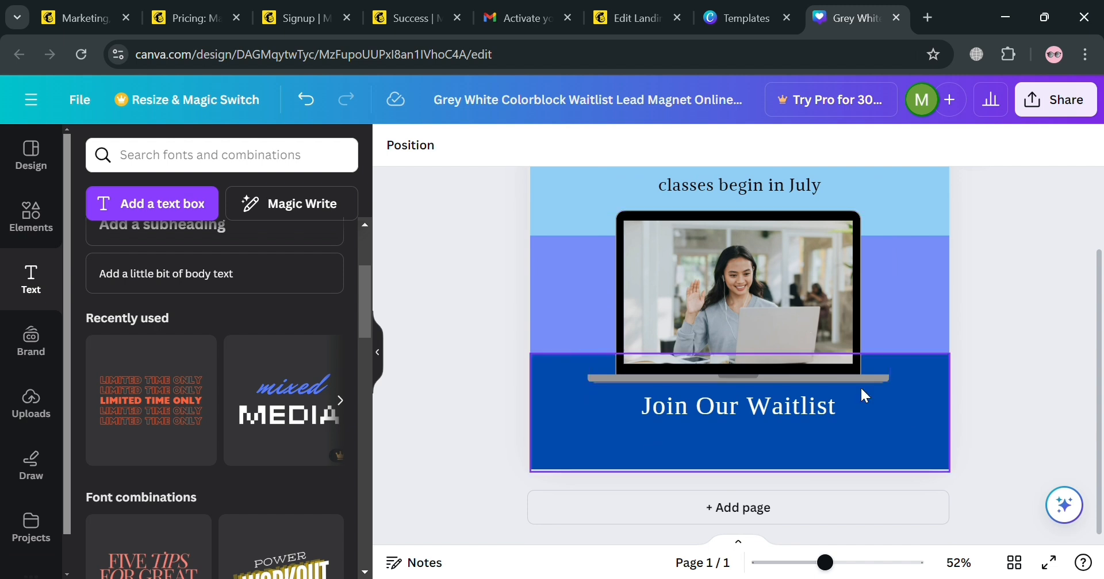
pyautogui.scroll(2, 862, 391)
pyautogui.scroll(-2, 855, 389)
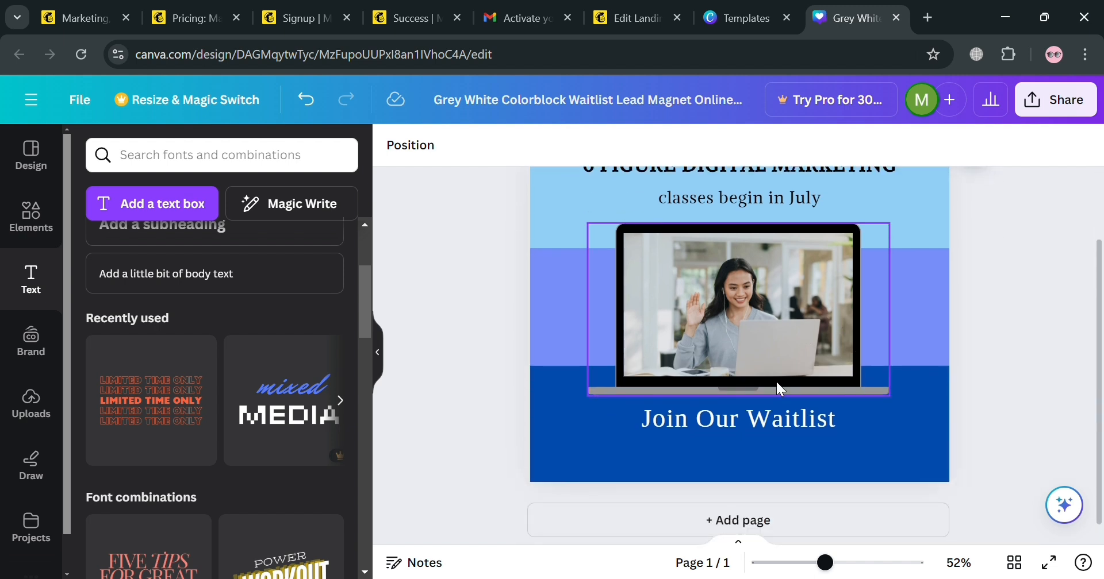
pyautogui.click(802, 200)
pyautogui.click(801, 200)
pyautogui.click(809, 208)
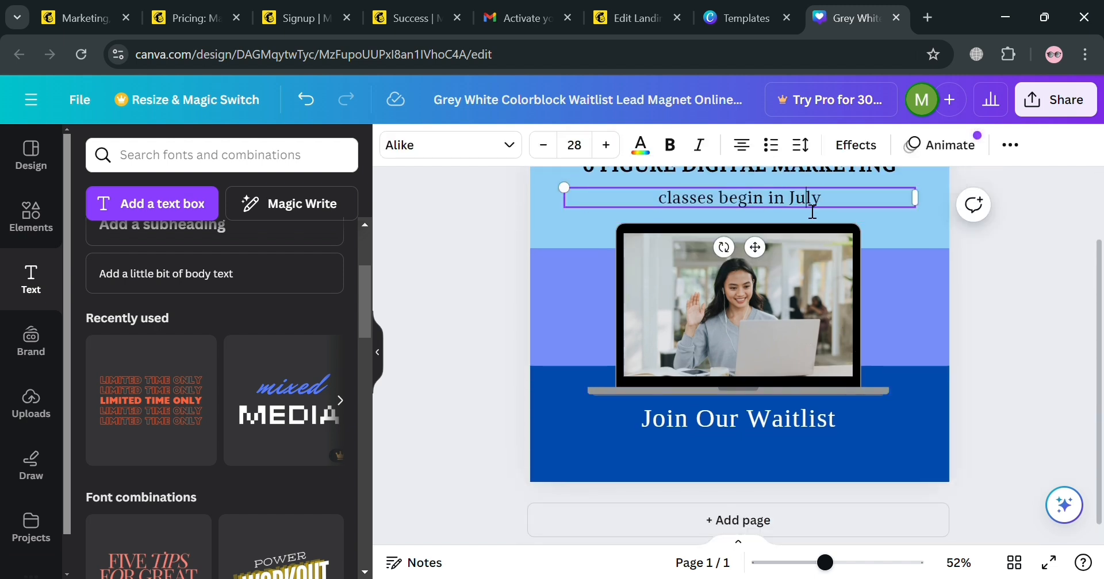
pyautogui.hotkey('shift', 'Right')
pyautogui.hotkey('shift', 'Right')
pyautogui.hotkey('shift', 'Right')
pyautogui.hotkey('shift', 'Right')
pyautogui.write('October')
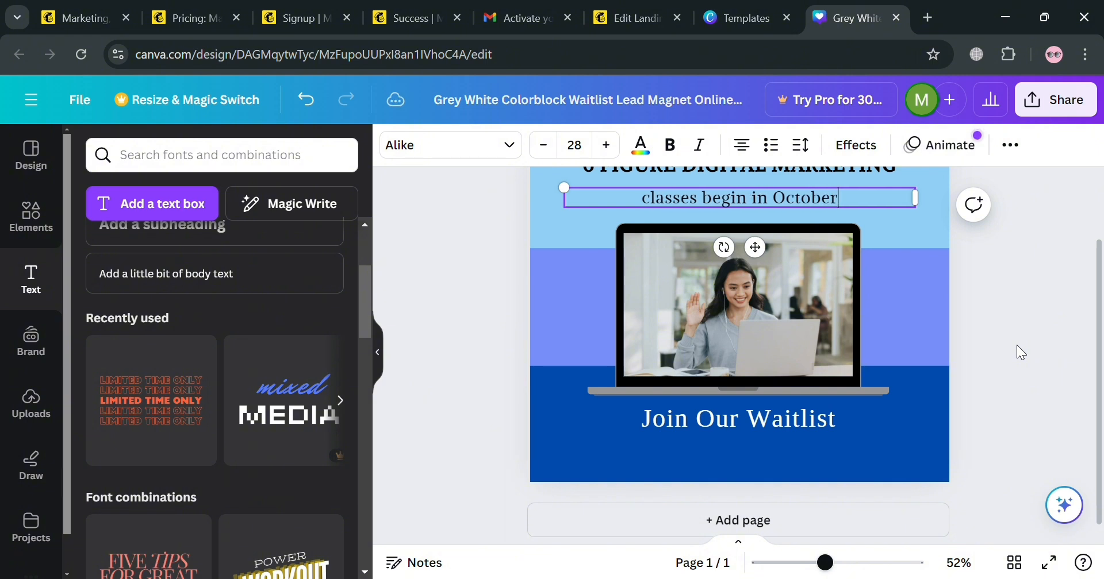
pyautogui.click(1084, 382)
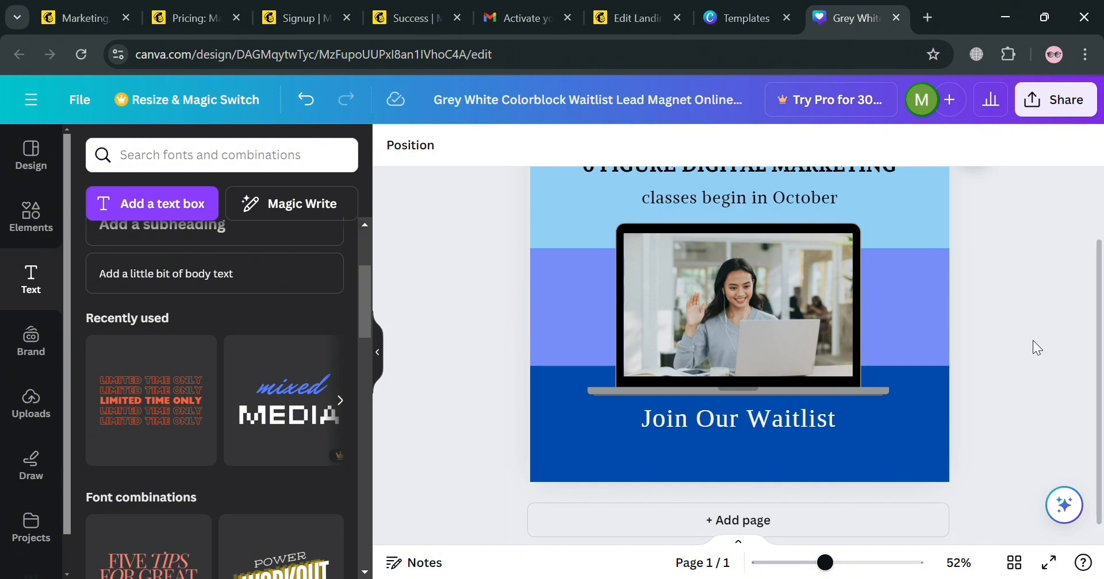
pyautogui.scroll(2, 883, 413)
pyautogui.click(742, 251)
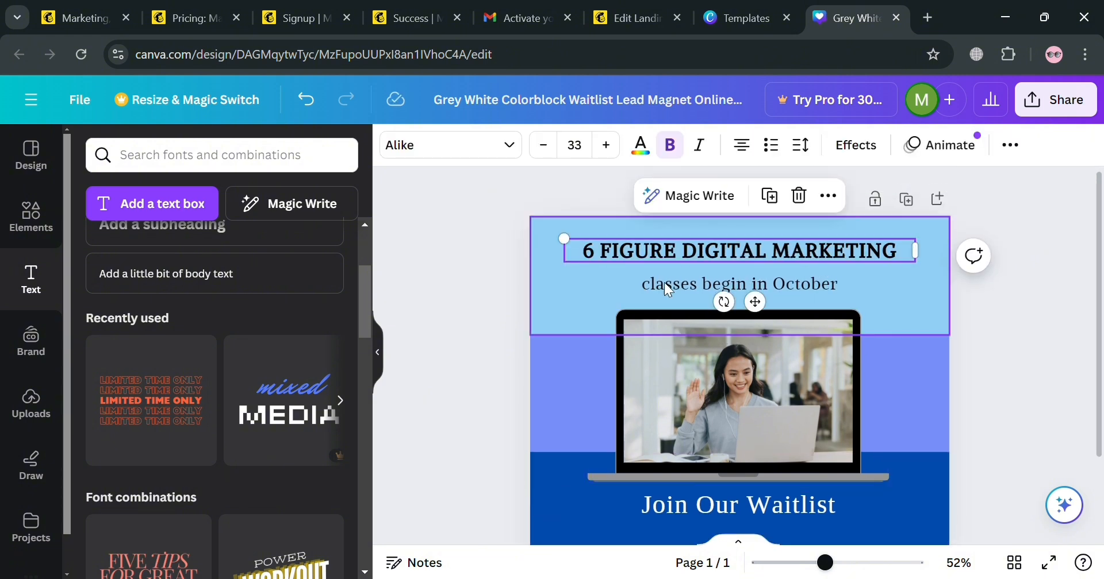
pyautogui.click(493, 154)
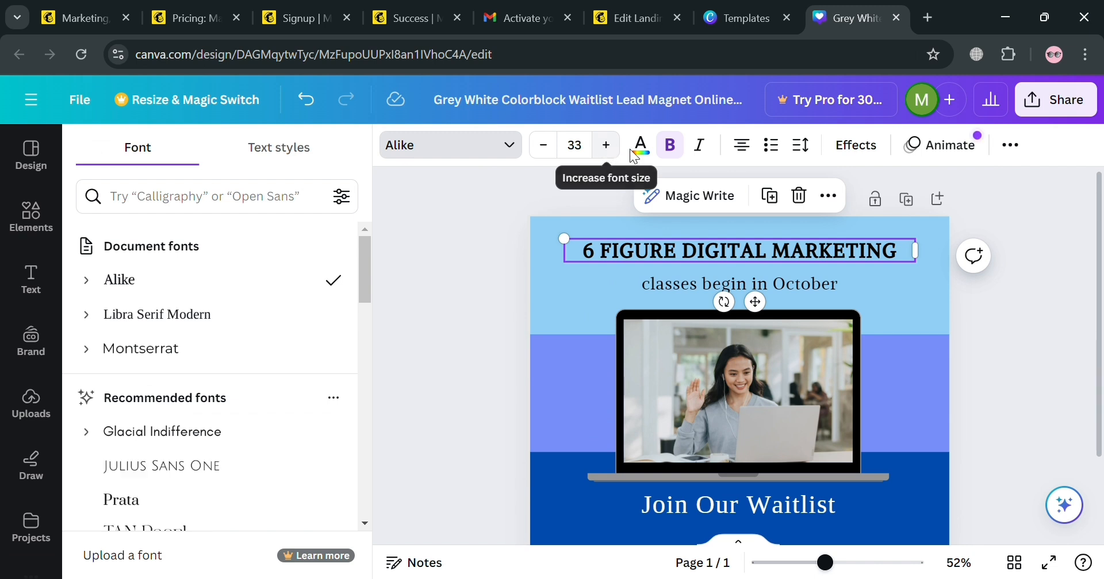
pyautogui.scroll(-2, 914, 427)
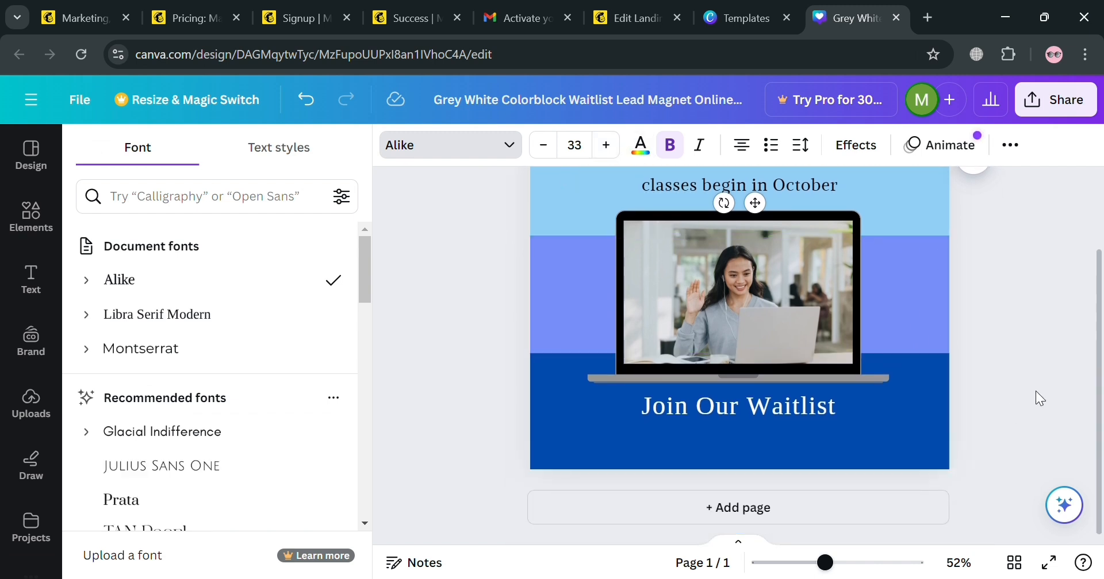
pyautogui.scroll(2, 1038, 388)
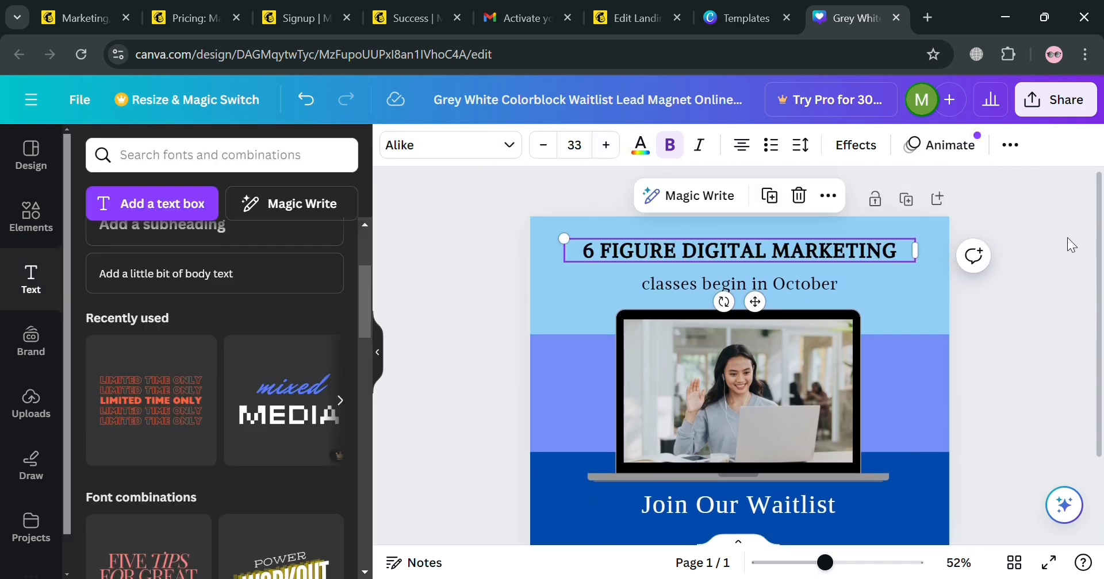
# Download the finished waitlist design as a PNG file, keeping the suggested file type.
pyautogui.click(1088, 109)
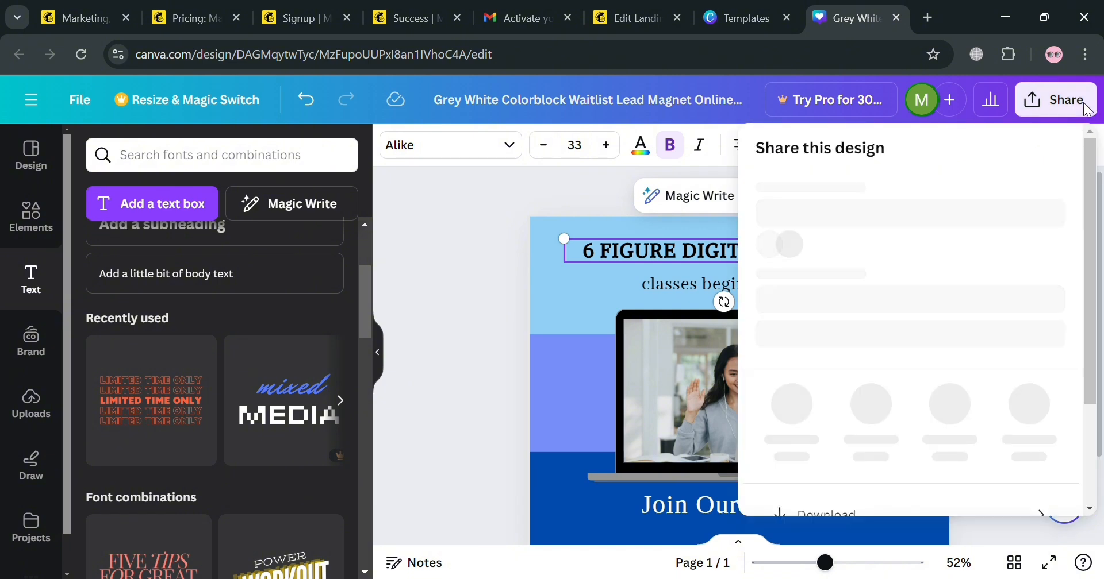
pyautogui.scroll(-3, 957, 403)
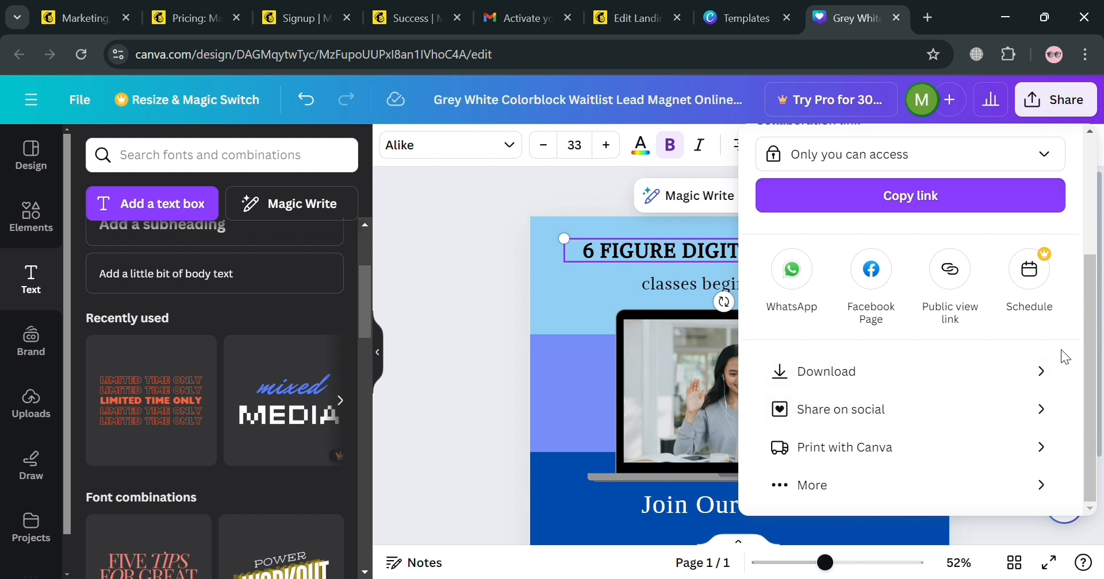
pyautogui.click(1045, 380)
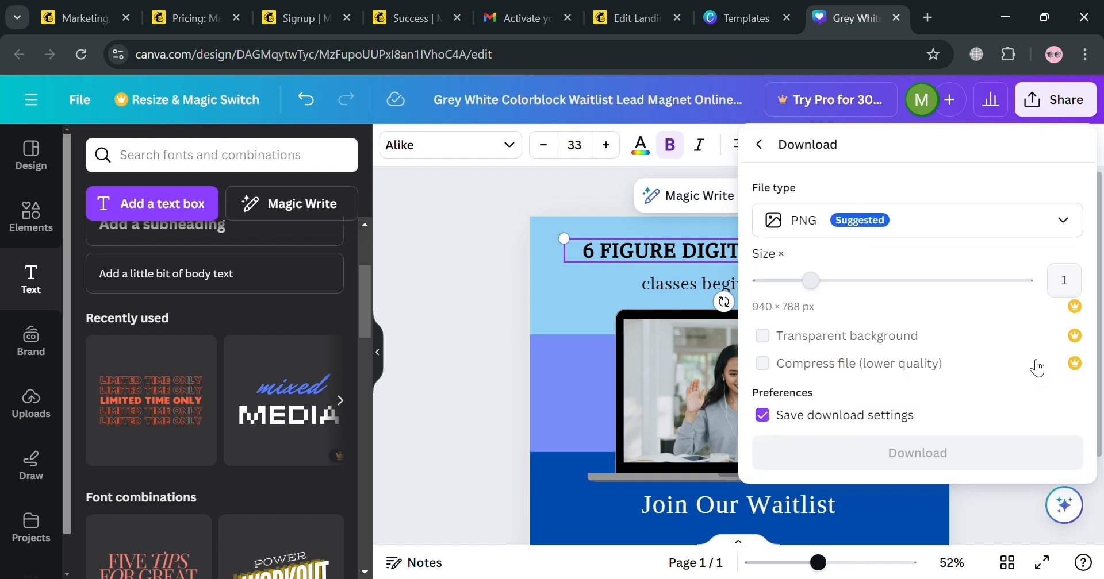
pyautogui.click(997, 221)
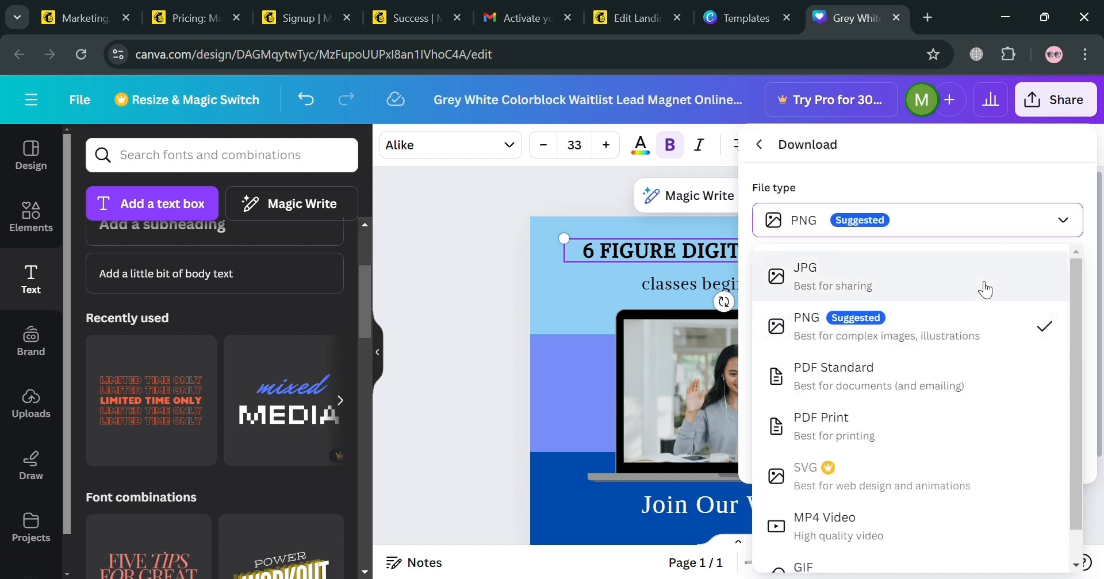
pyautogui.click(1065, 228)
pyautogui.click(977, 460)
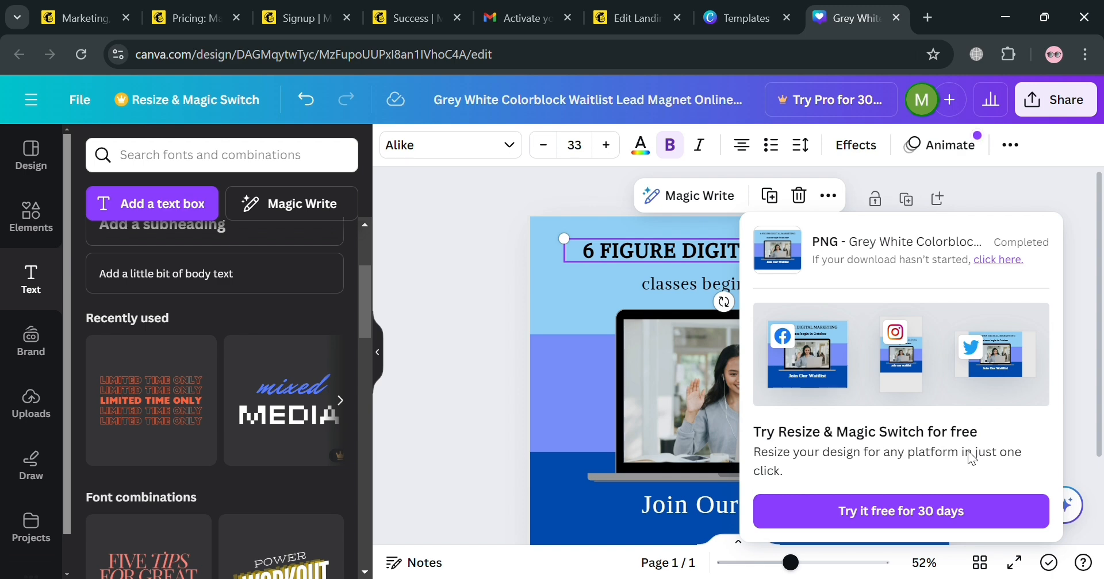
# Switch to the Mailchimp landing page editor and try to place an Image block in the page's empty top section.
pyautogui.click(647, 8)
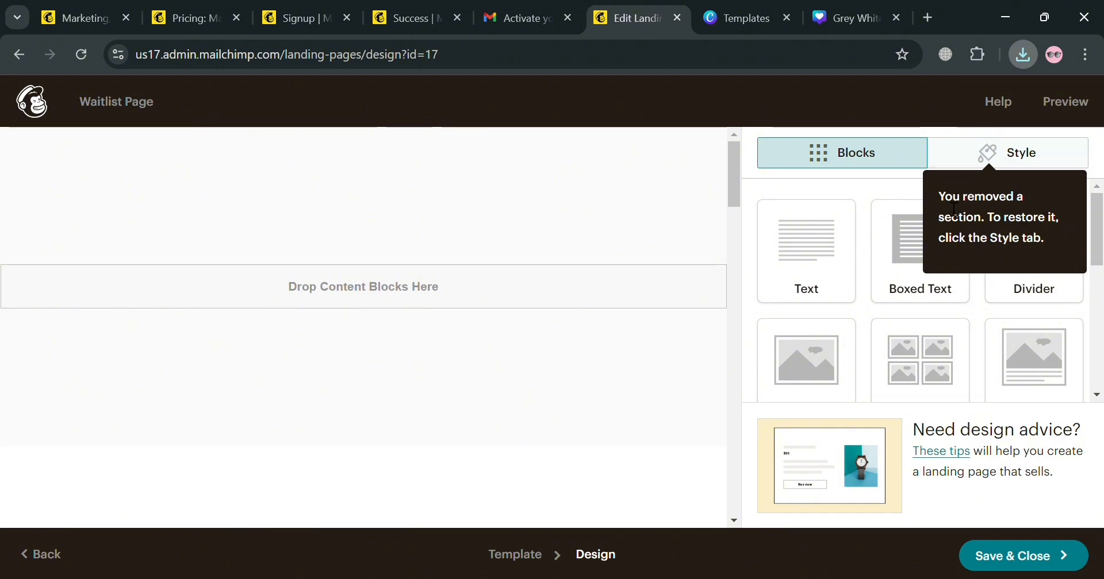
pyautogui.scroll(-2, 839, 384)
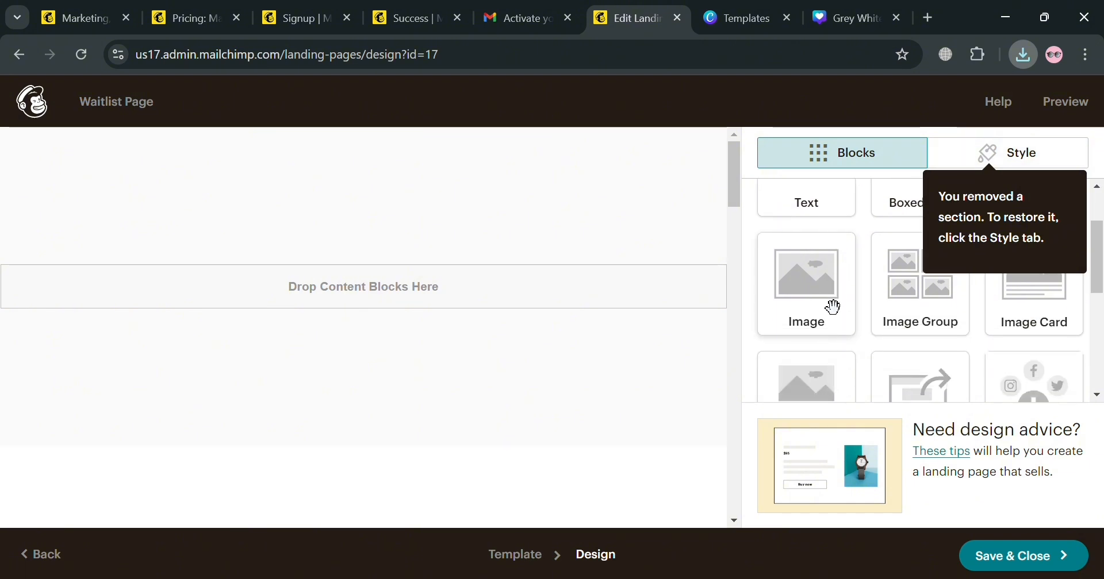
pyautogui.scroll(-2, 832, 307)
pyautogui.scroll(4, 833, 307)
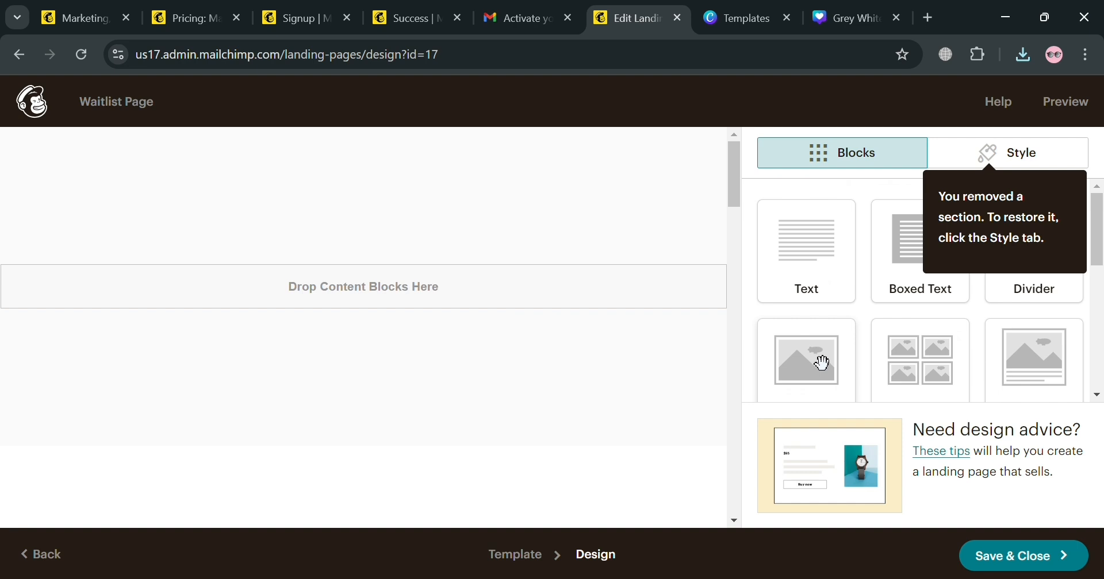
pyautogui.moveTo(825, 375); pyautogui.dragTo(390, 236)
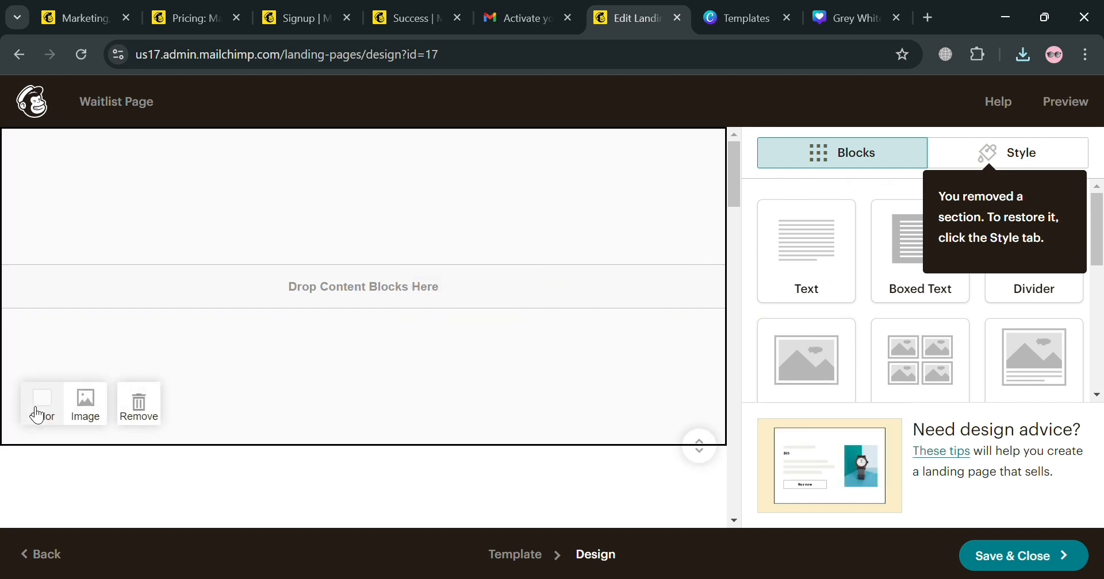
# Insert the waitlist graphic from My Files as the background image of the landing page's top section.
pyautogui.click(88, 409)
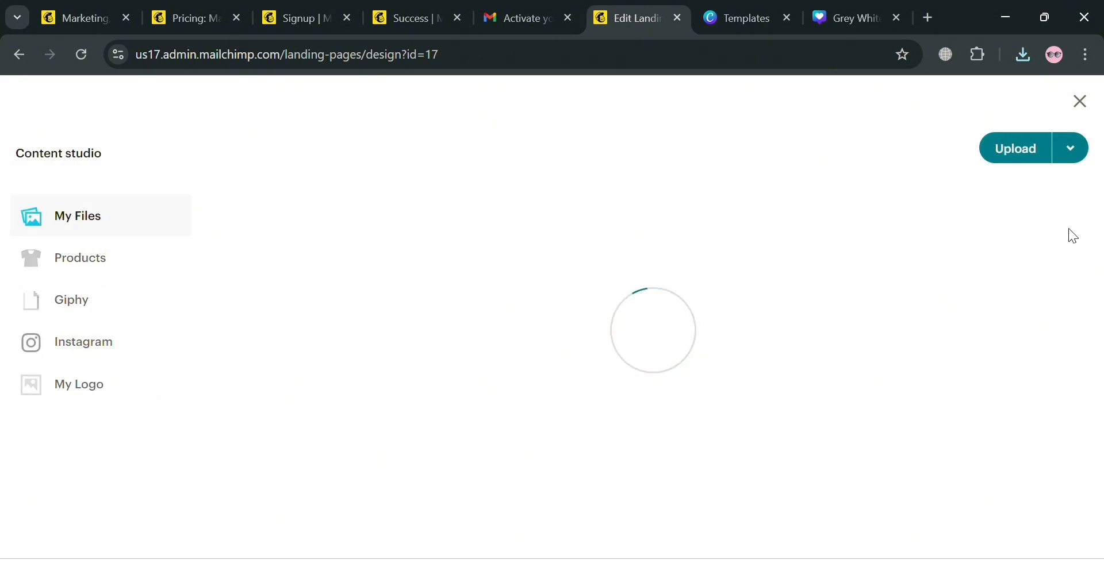
pyautogui.click(326, 431)
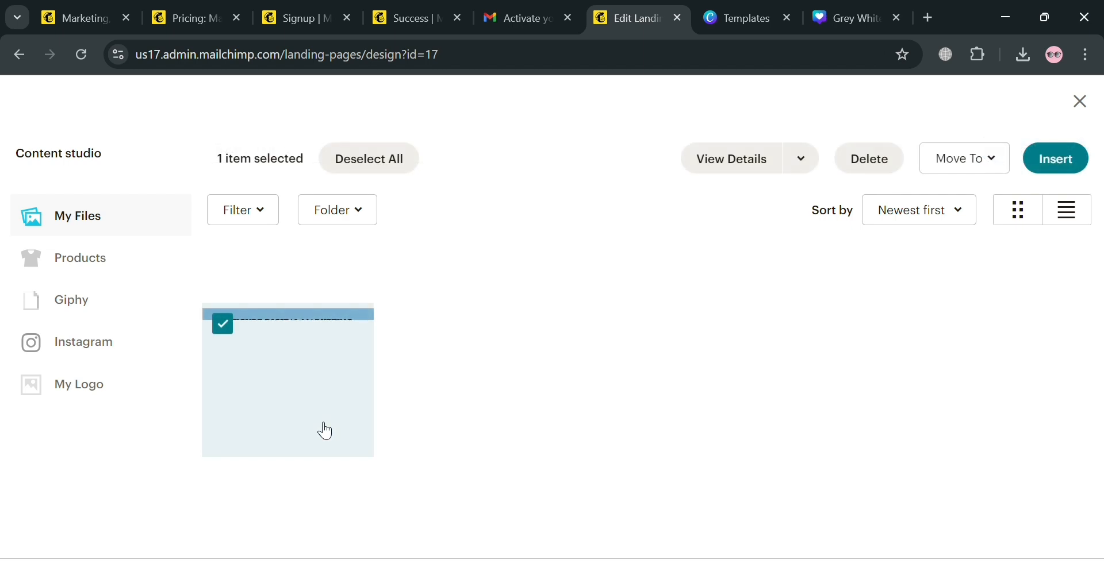
pyautogui.click(1073, 165)
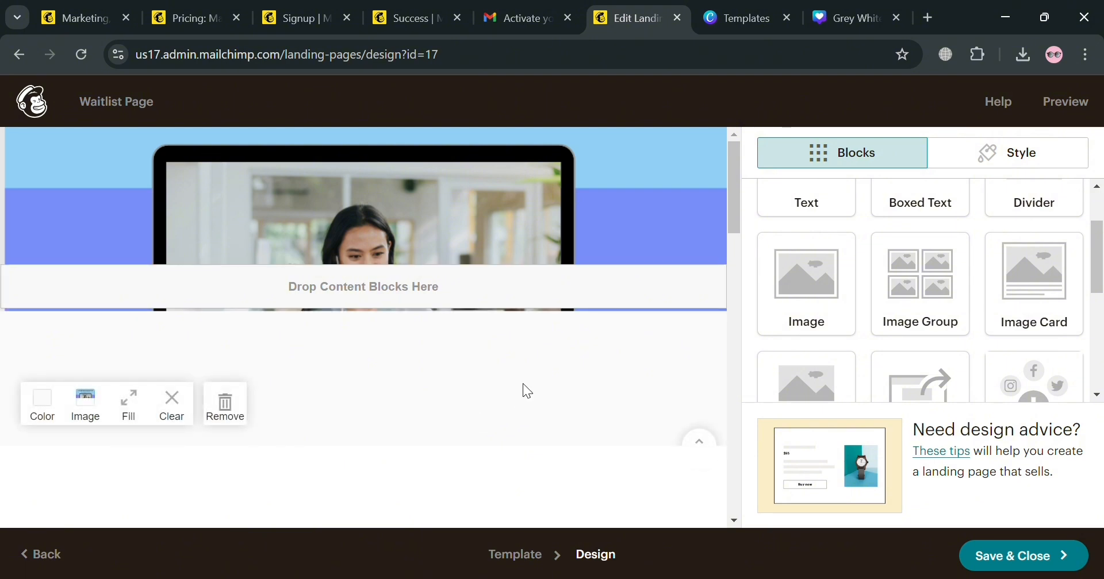
pyautogui.scroll(-2, 649, 288)
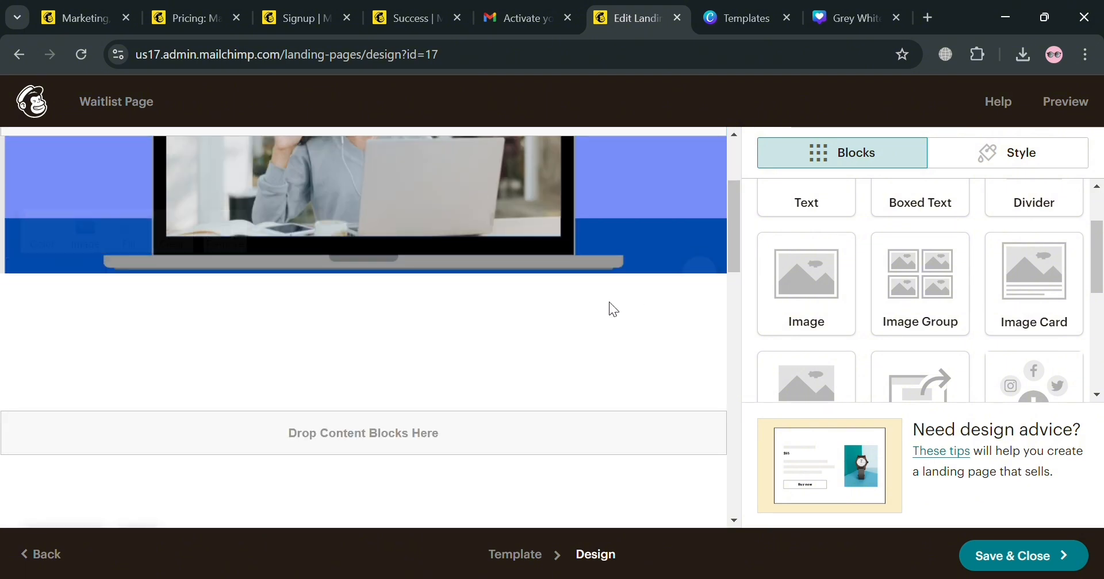
pyautogui.scroll(2, 550, 326)
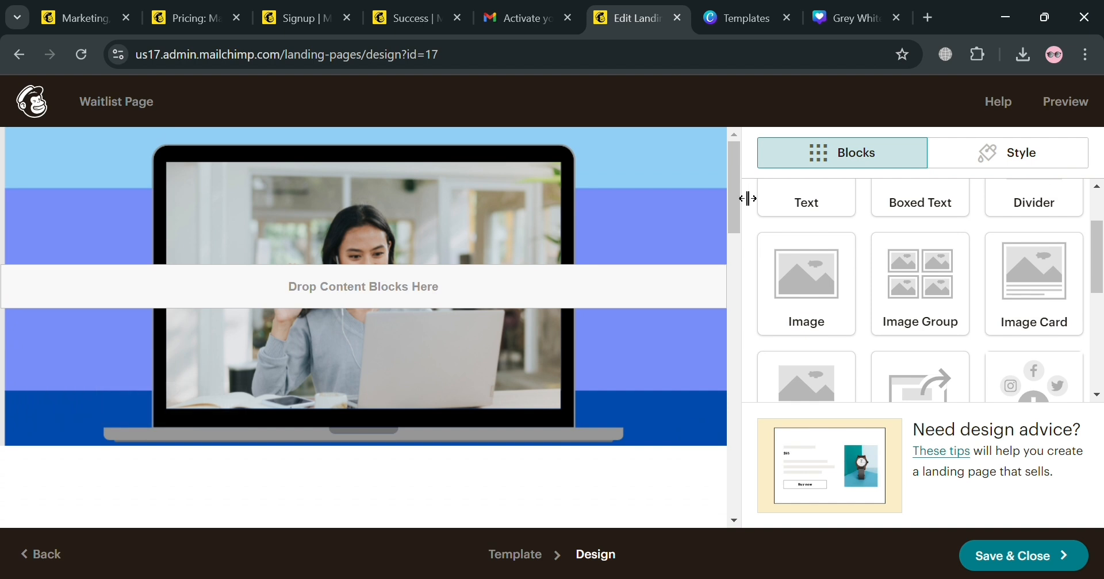
pyautogui.scroll(-3, 744, 192)
pyautogui.scroll(1, 417, 345)
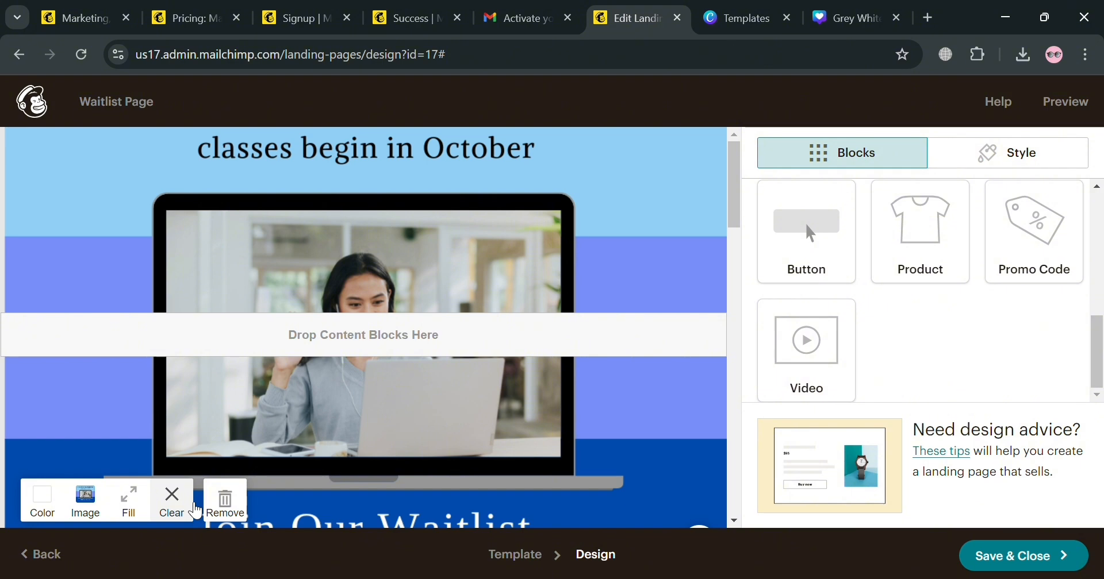
pyautogui.click(1009, 153)
pyautogui.scroll(-10, 874, 316)
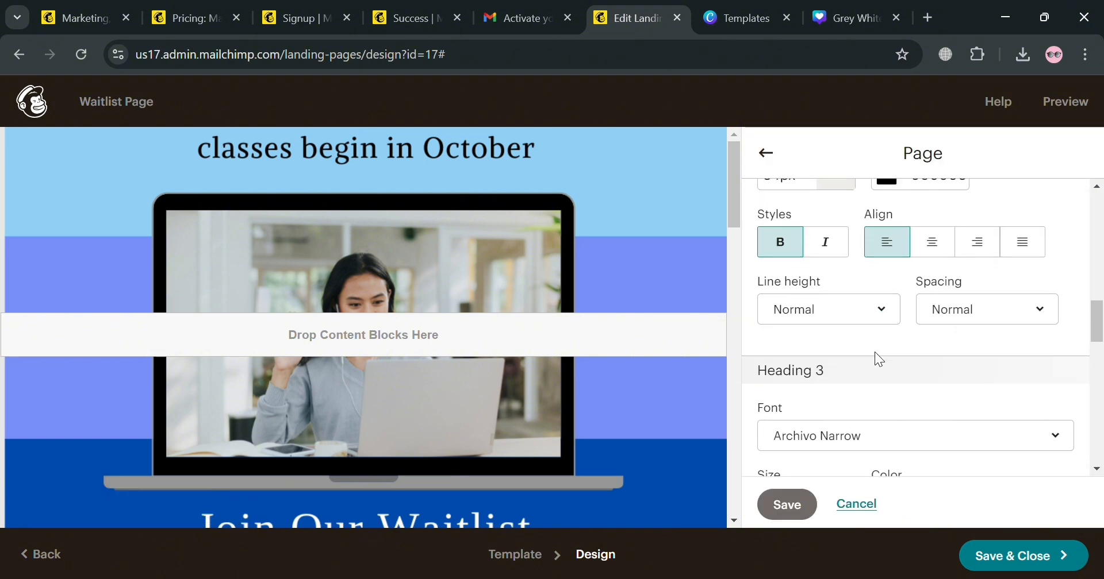
pyautogui.click(766, 152)
pyautogui.click(844, 162)
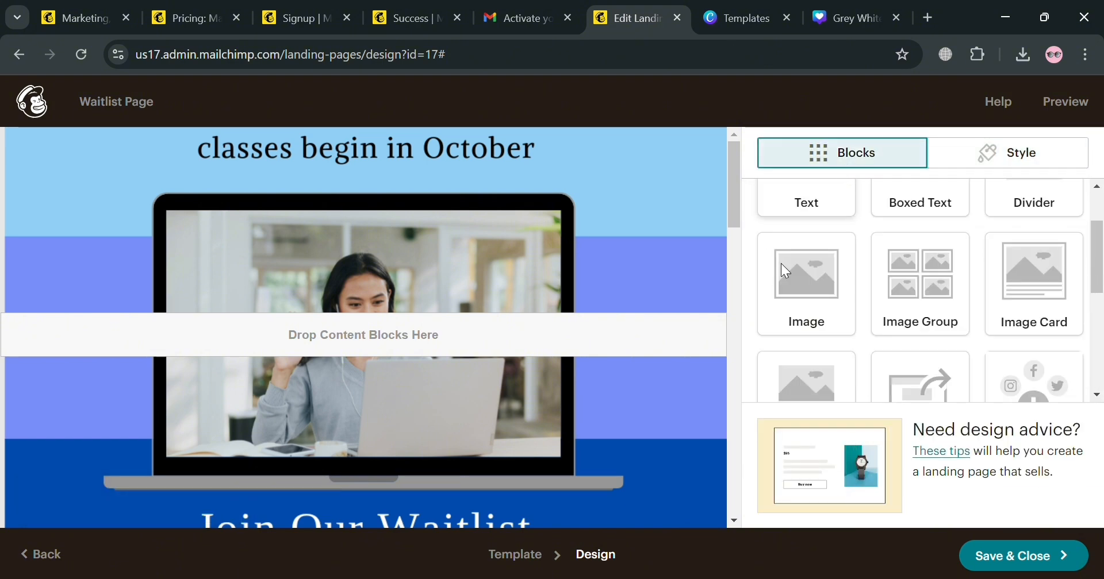
# Add a Signup Form block to the empty content area below the waitlist graphic.
pyautogui.scroll(-5, 328, 475)
pyautogui.scroll(-5, 919, 315)
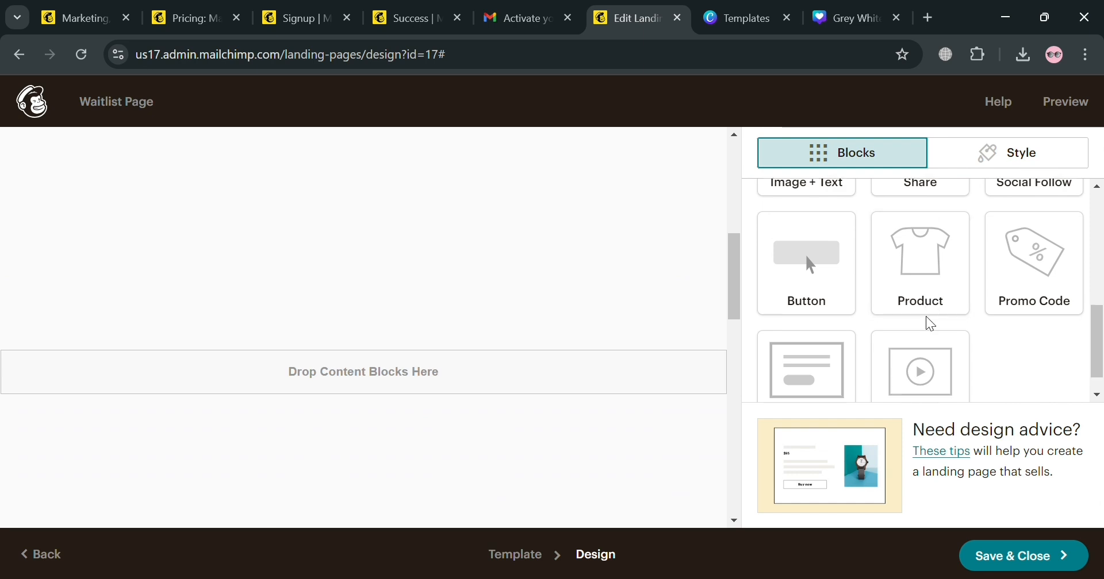
pyautogui.scroll(-1, 920, 339)
pyautogui.moveTo(845, 377); pyautogui.dragTo(467, 340)
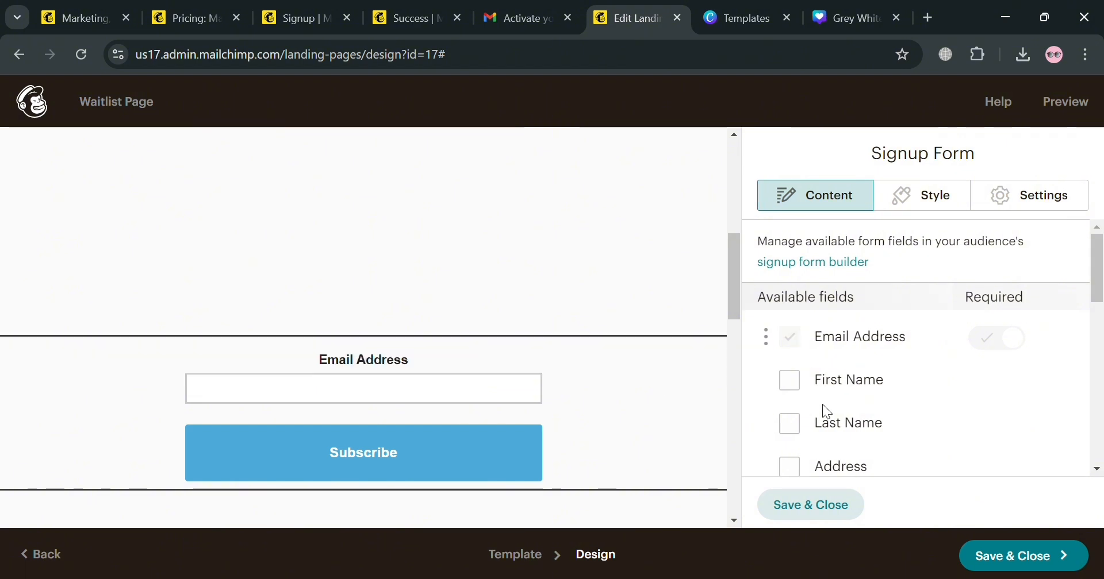
# Include the First Name, Last Name and Phone Number fields in the signup form, leaving them optional.
pyautogui.click(799, 393)
pyautogui.scroll(-3, 797, 387)
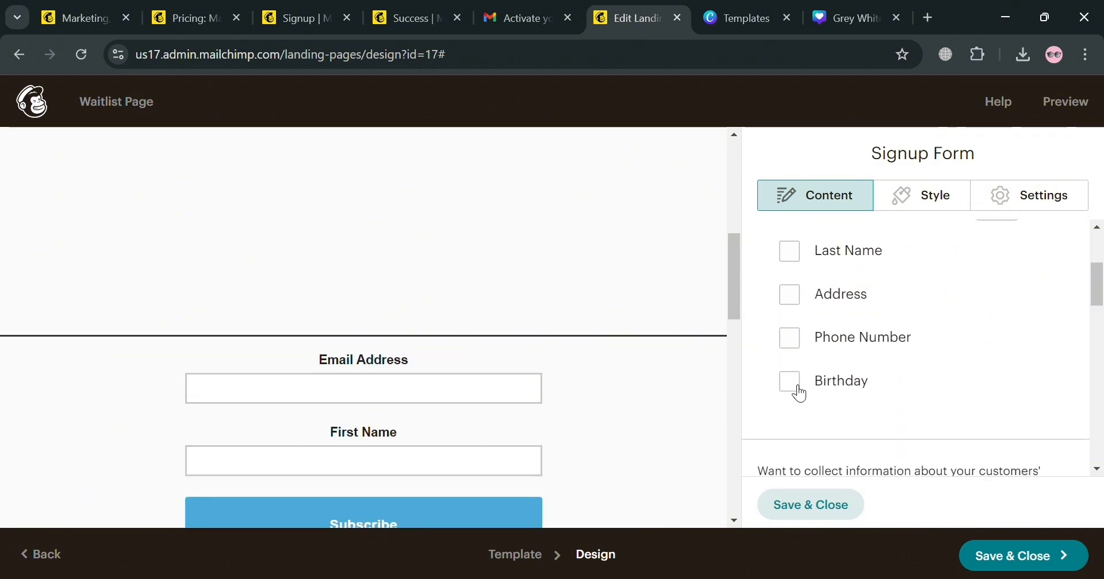
pyautogui.scroll(3, 805, 371)
pyautogui.scroll(-2, 808, 366)
pyautogui.scroll(2, 808, 366)
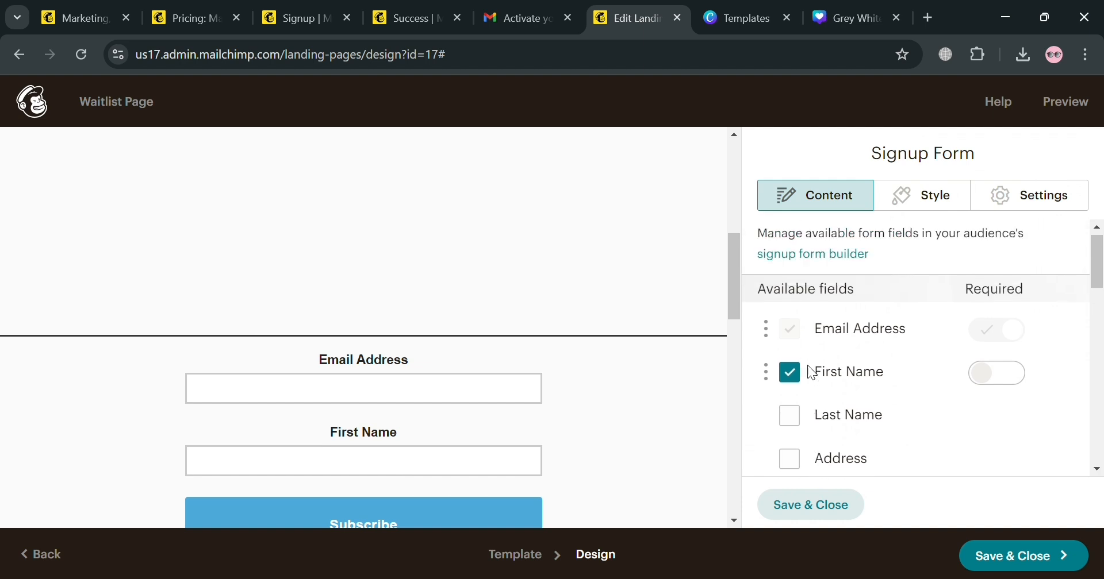
pyautogui.click(791, 424)
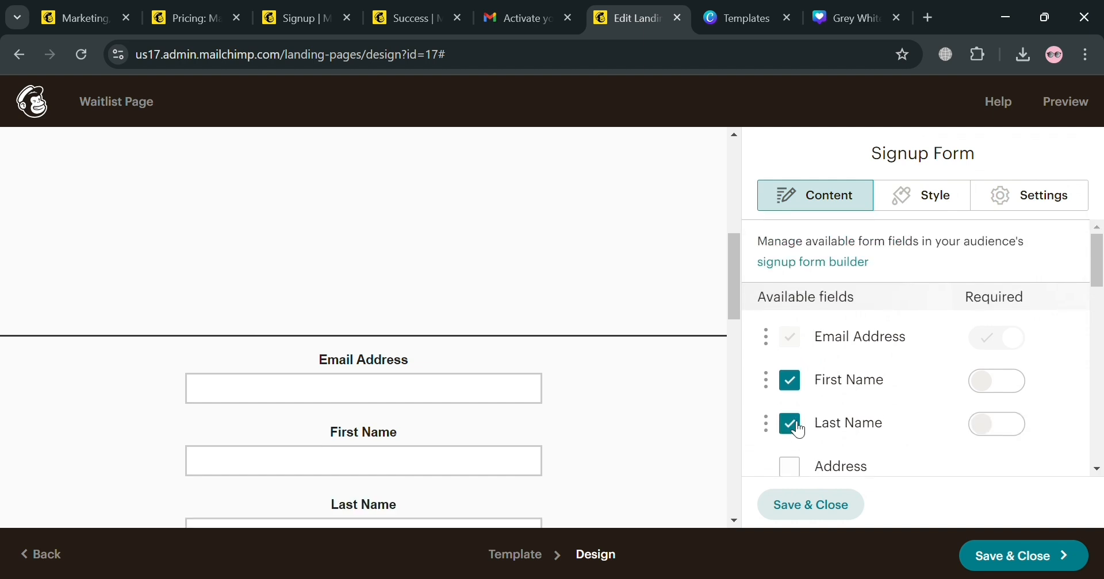
pyautogui.scroll(-3, 792, 377)
pyautogui.click(791, 340)
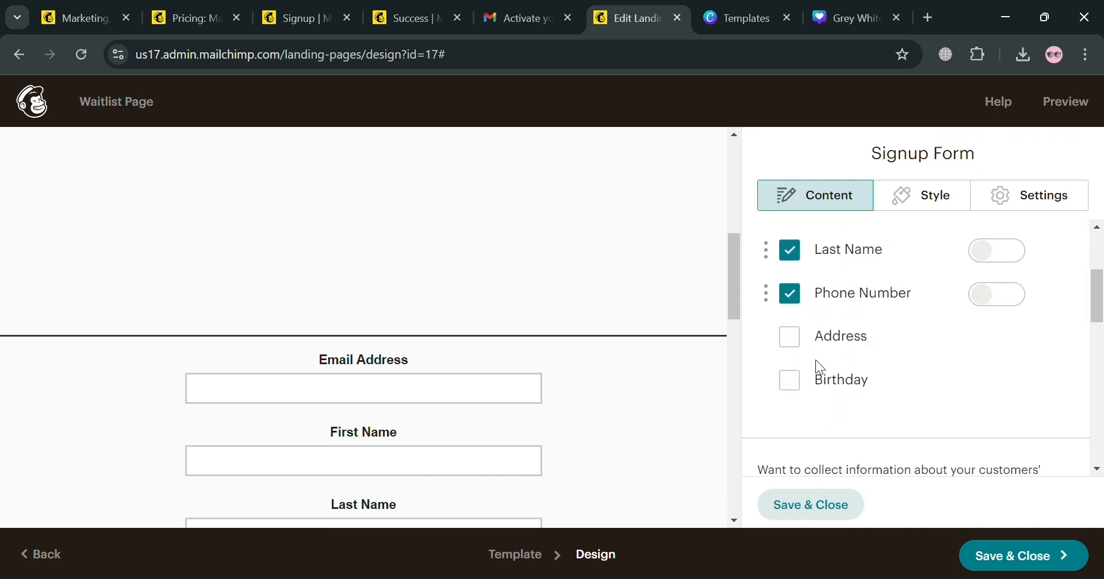
pyautogui.scroll(-3, 816, 360)
pyautogui.scroll(3, 815, 360)
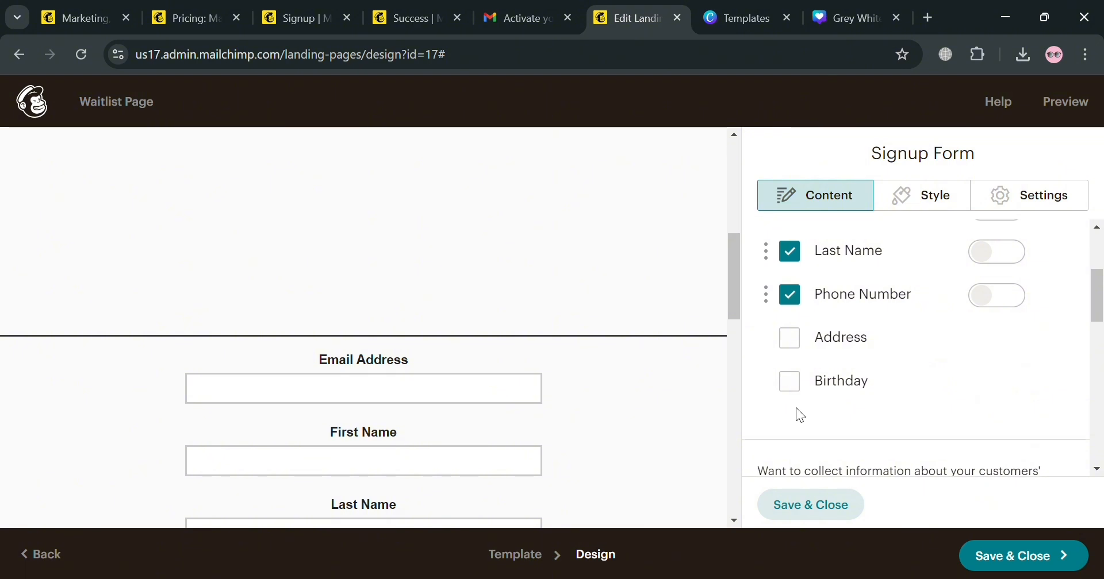
pyautogui.scroll(2, 975, 266)
# Change the signup form's button text to "Sign up Now!".
pyautogui.scroll(-5, 920, 322)
pyautogui.scroll(-5, 636, 429)
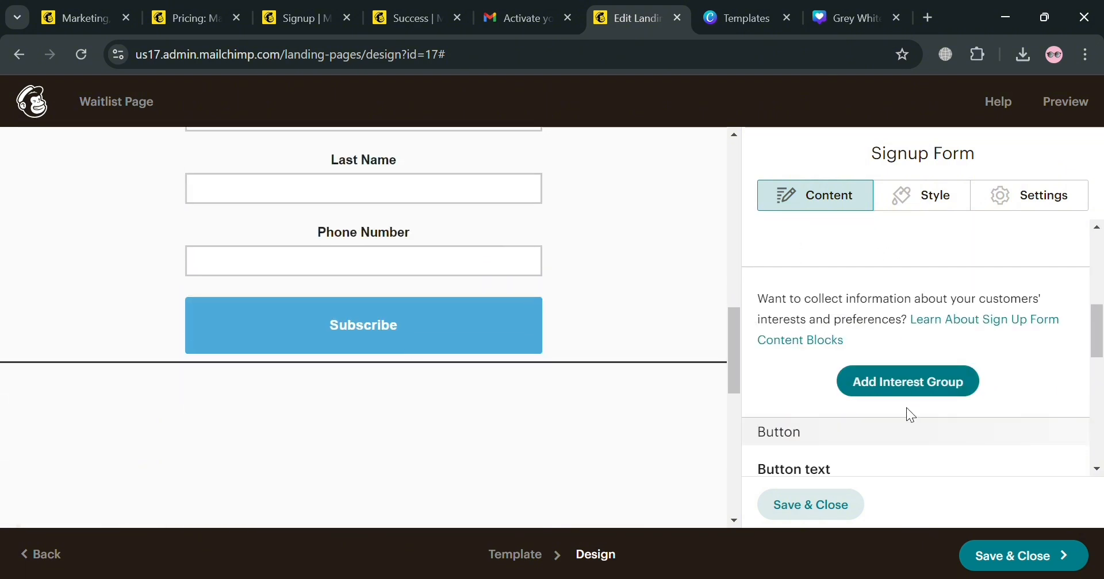
pyautogui.scroll(-3, 906, 409)
pyautogui.tripleClick(858, 343)
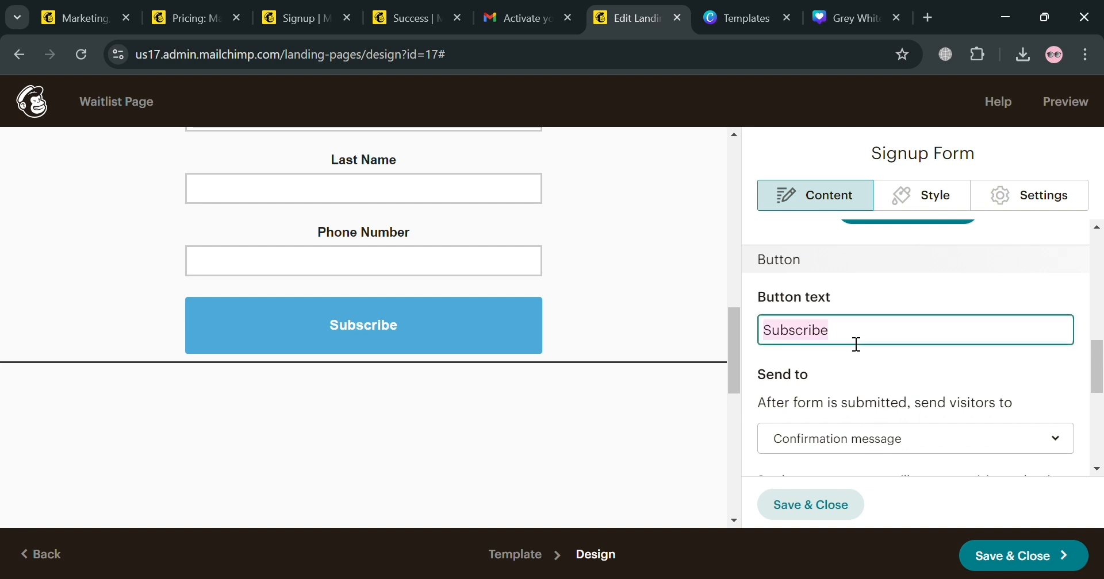
pyautogui.write('Sign up Now')
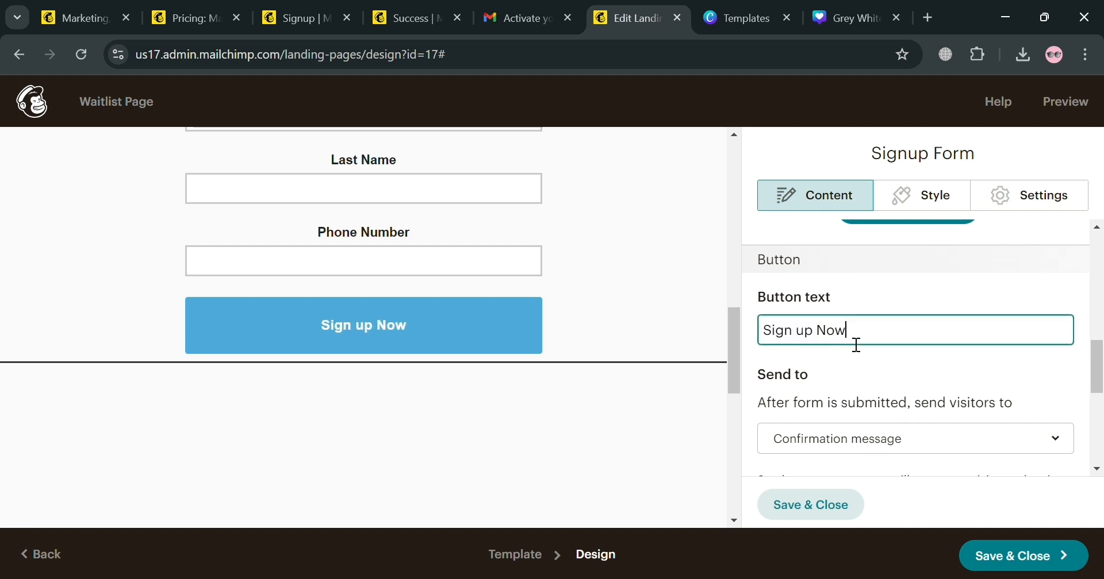
pyautogui.write('!')
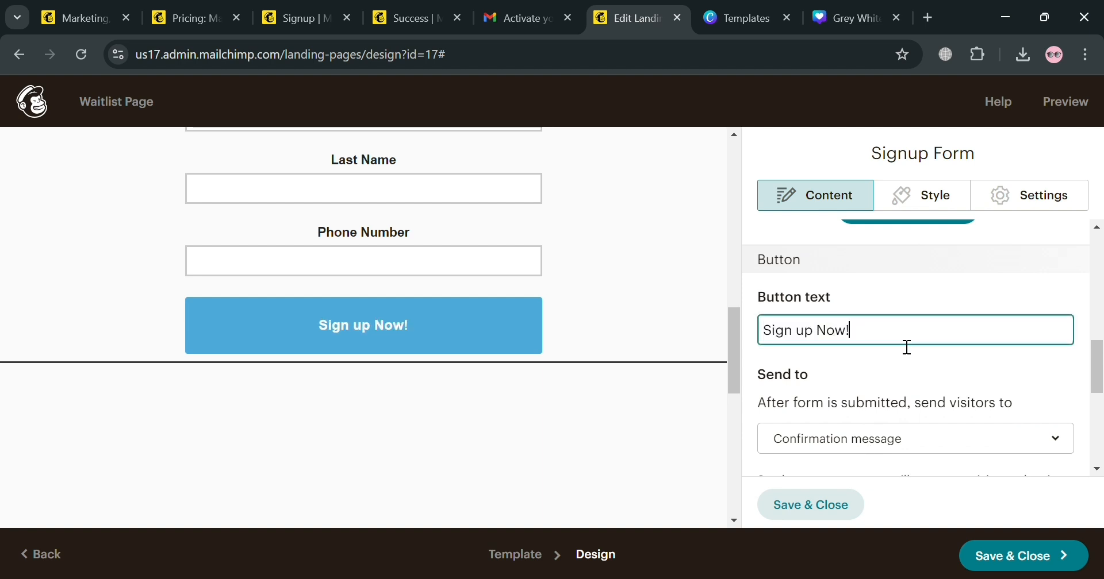
# Edit the form's confirmation message to read "Success! You've been added to the Waitlist." and save the signup form block.
pyautogui.scroll(-3, 923, 425)
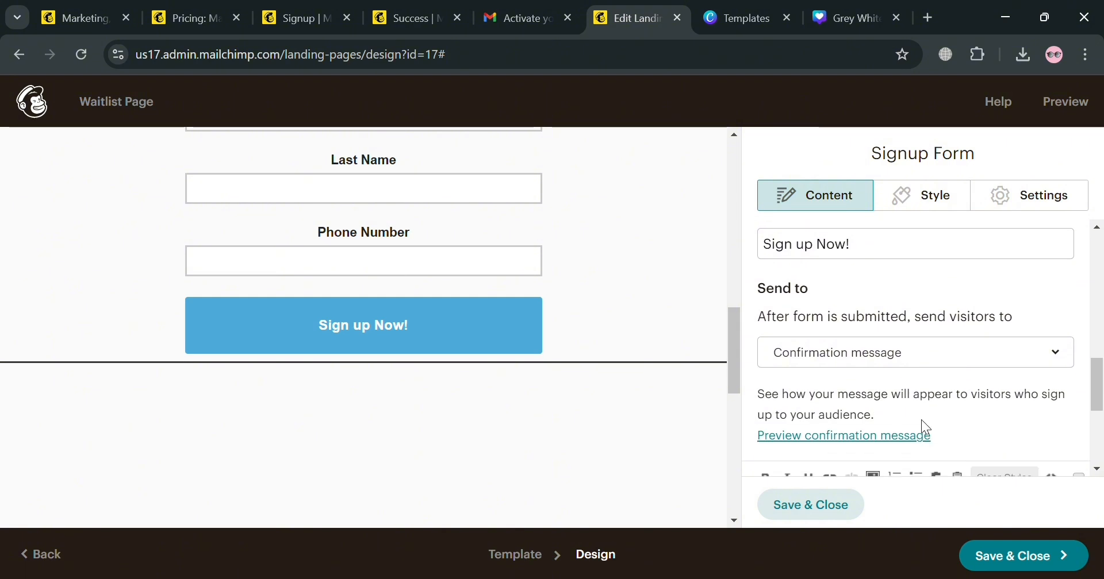
pyautogui.scroll(-3, 908, 365)
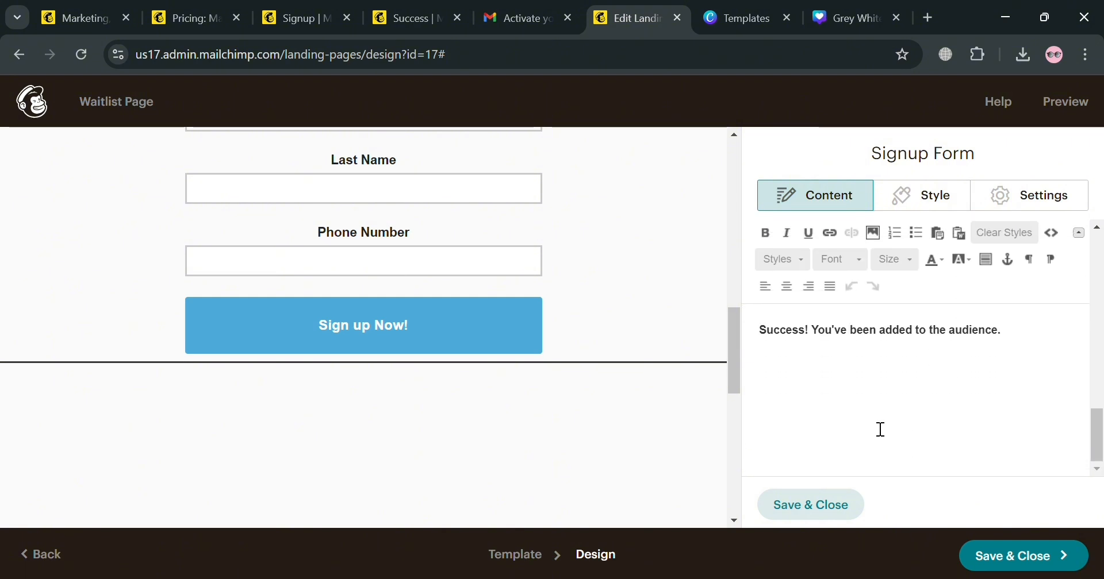
pyautogui.click(908, 337)
pyautogui.moveTo(1021, 343); pyautogui.dragTo(962, 346)
pyautogui.write('Waitlis')
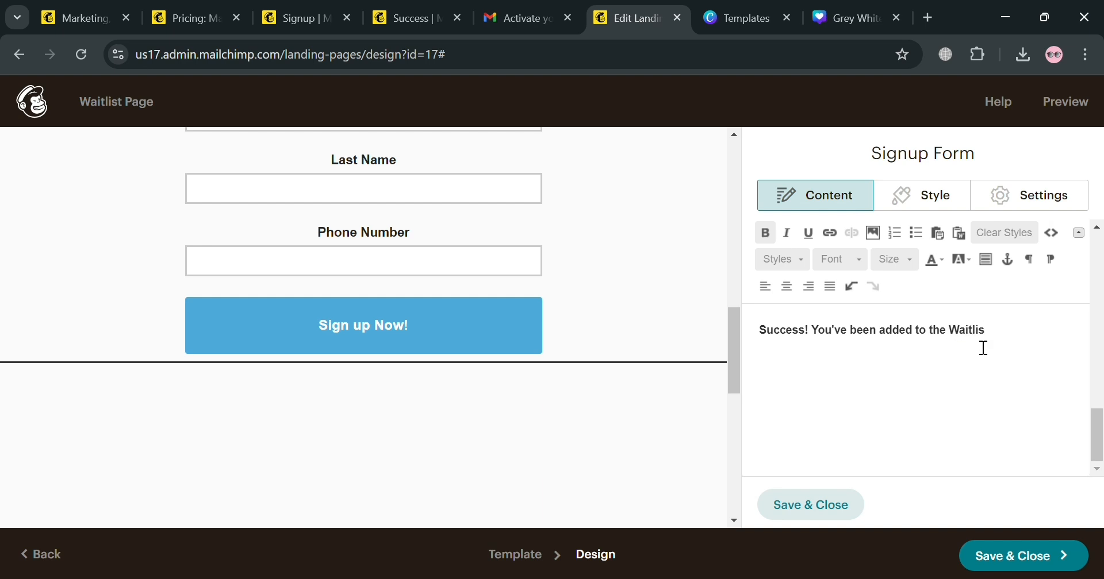
pyautogui.write('t.')
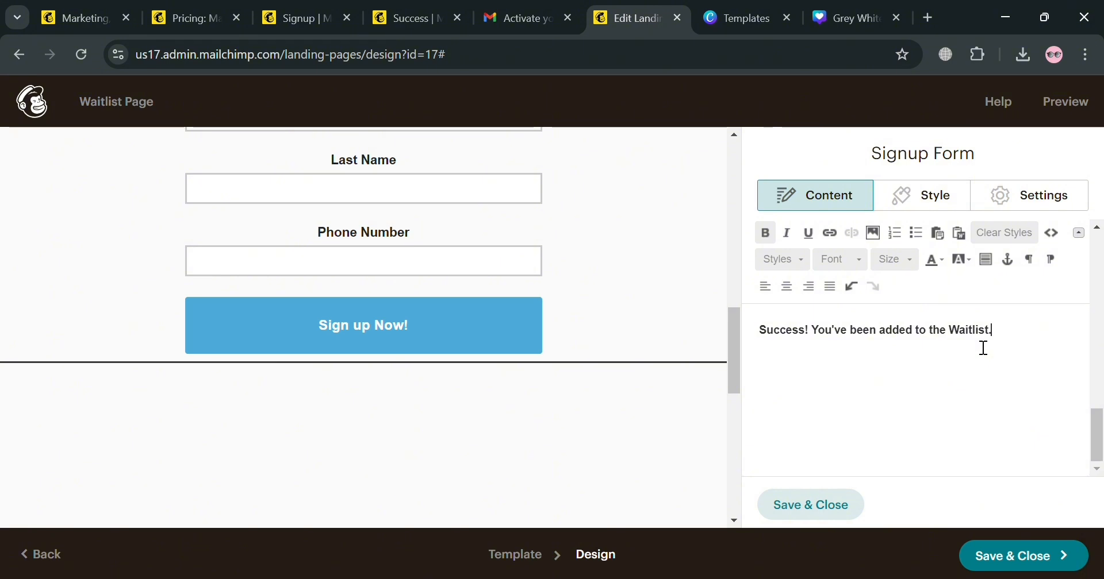
pyautogui.click(840, 506)
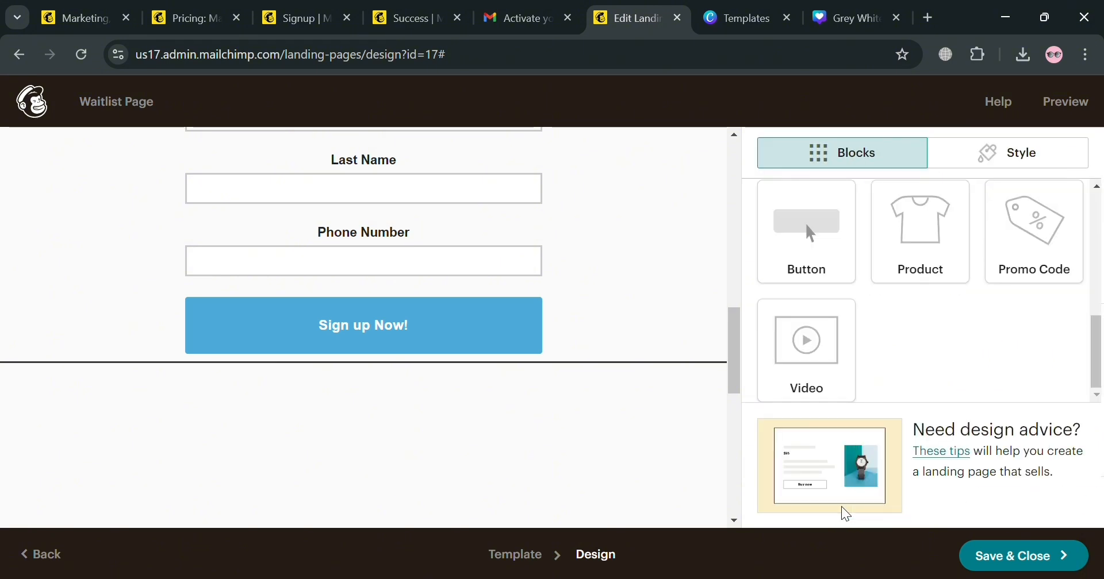
# Clear the waitlist graphic from the background of the landing page's top section.
pyautogui.scroll(13, 661, 441)
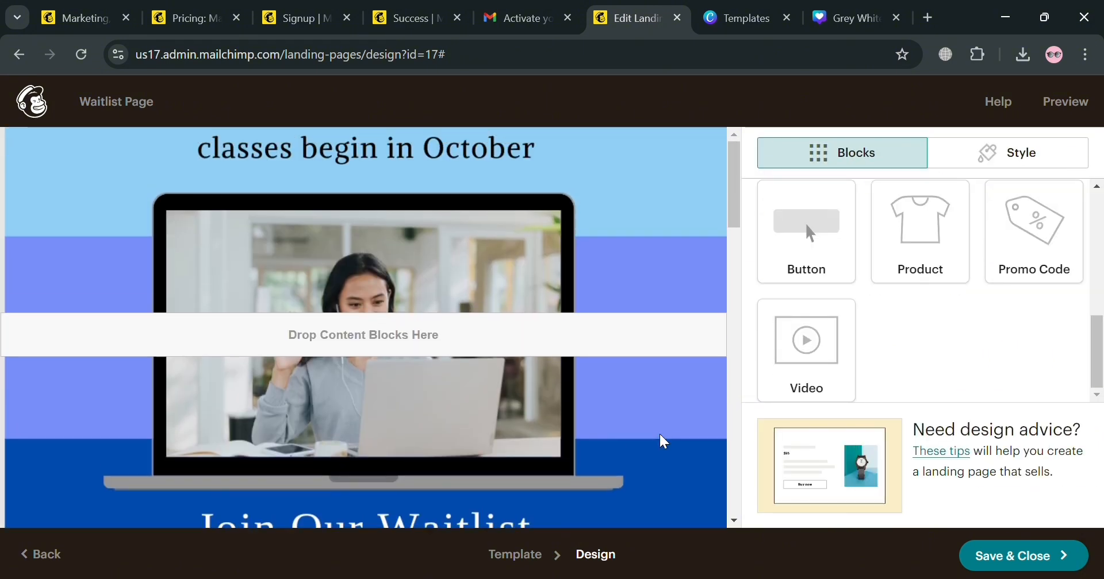
pyautogui.scroll(-5, 664, 441)
pyautogui.scroll(5, 664, 441)
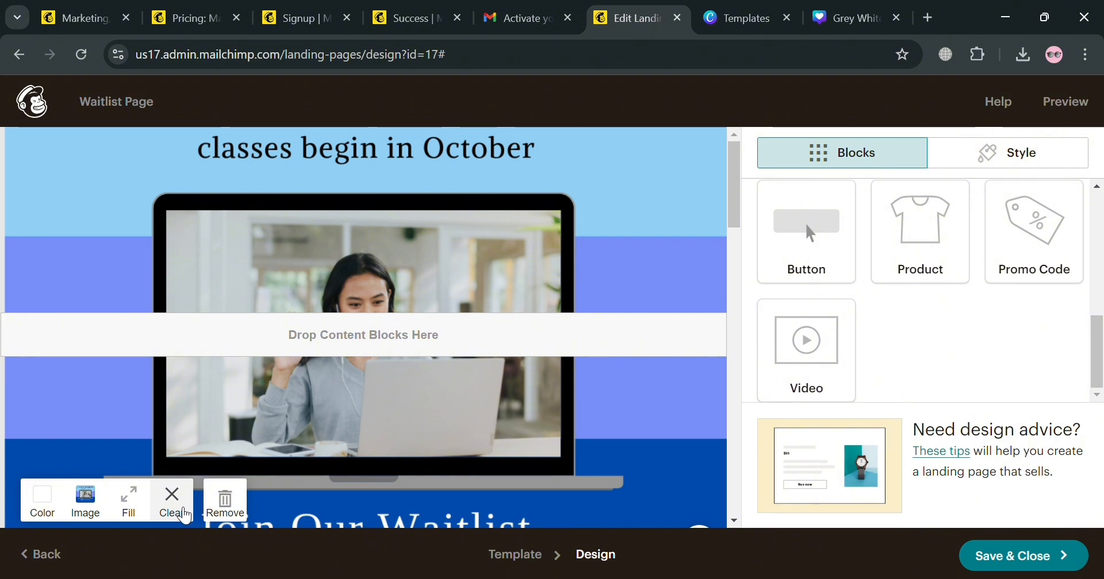
pyautogui.click(177, 510)
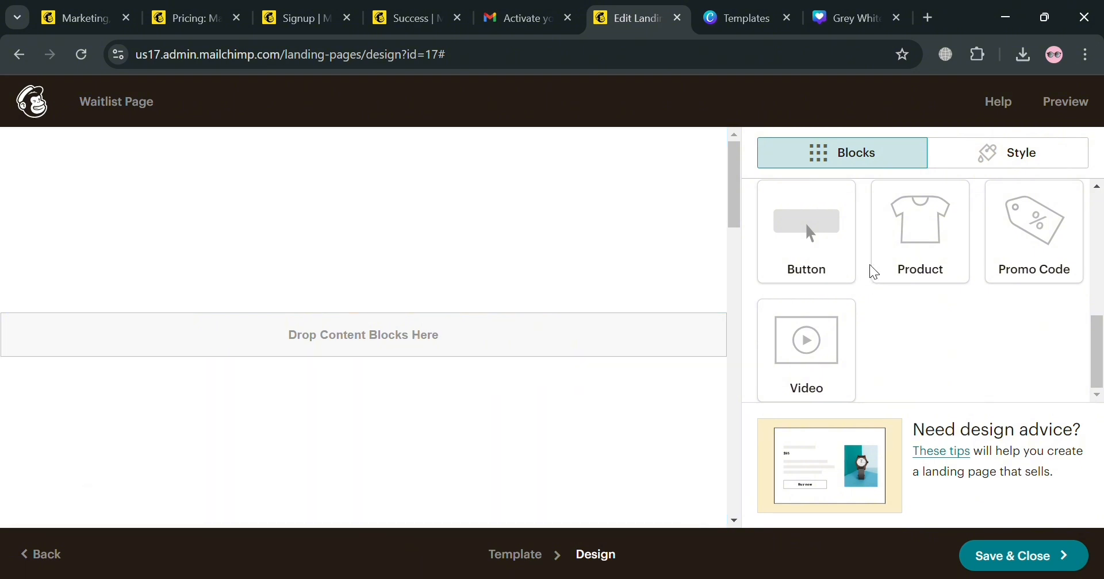
# Add an Image block to the empty top section and insert the waitlist graphic from My Files.
pyautogui.scroll(5, 870, 264)
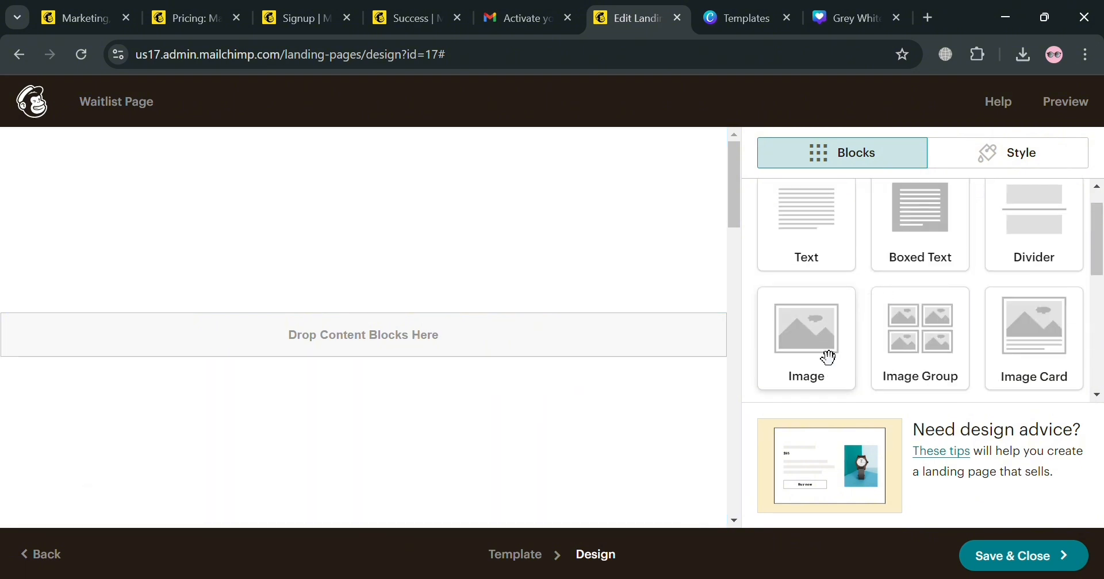
pyautogui.moveTo(828, 355); pyautogui.dragTo(437, 318)
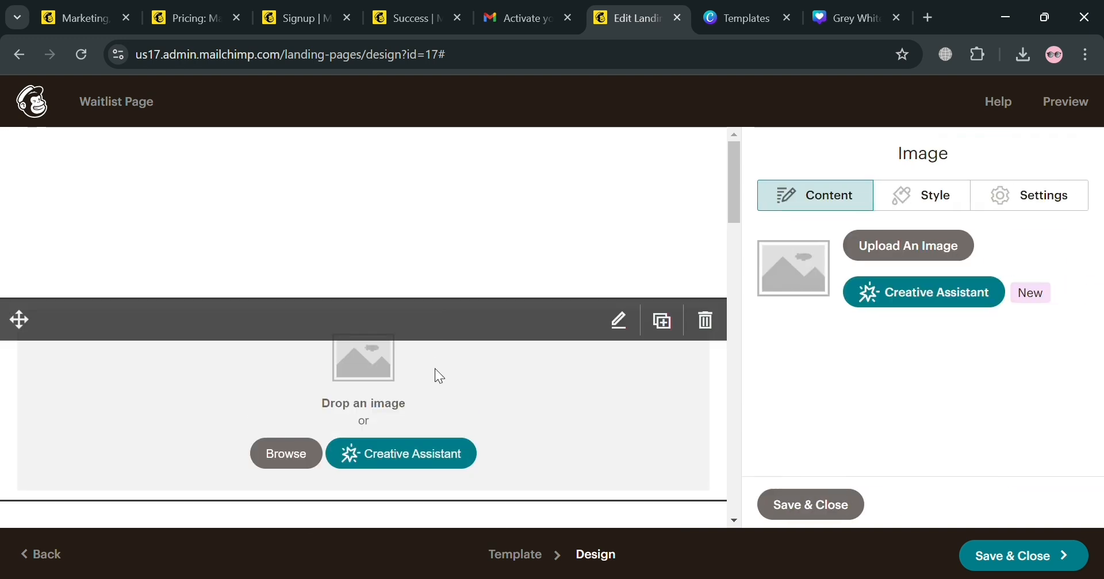
pyautogui.click(908, 247)
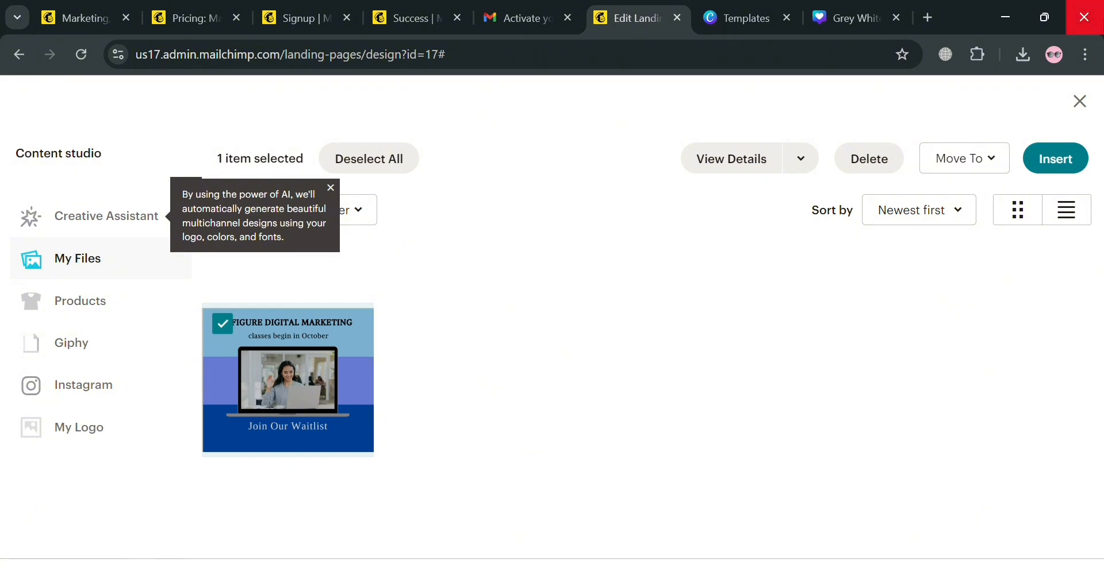
pyautogui.click(1055, 160)
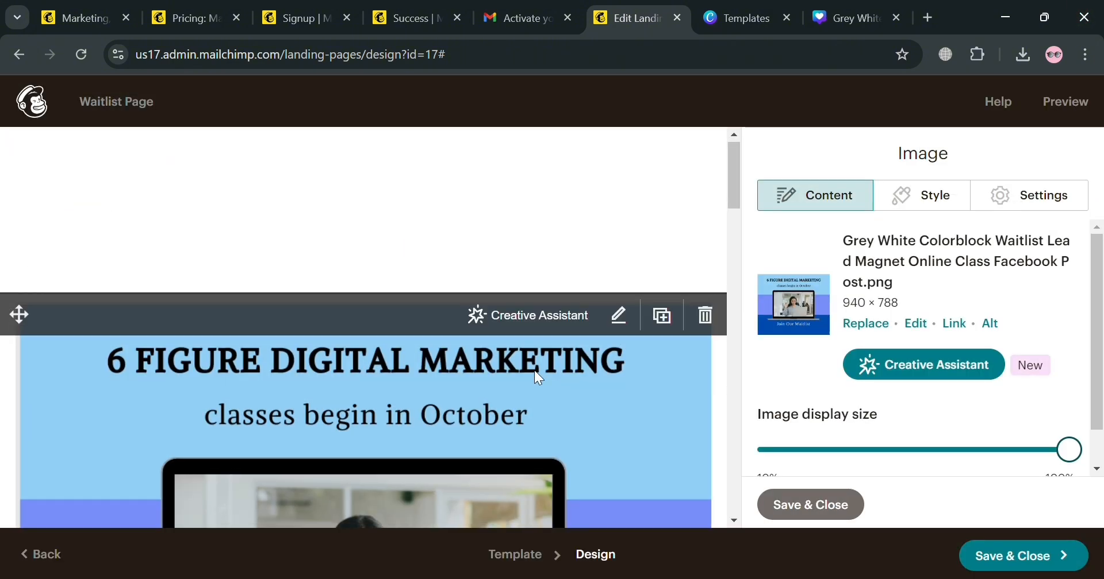
# Move the waitlist image block directly above the signup form and close the image settings.
pyautogui.scroll(-20, 539, 378)
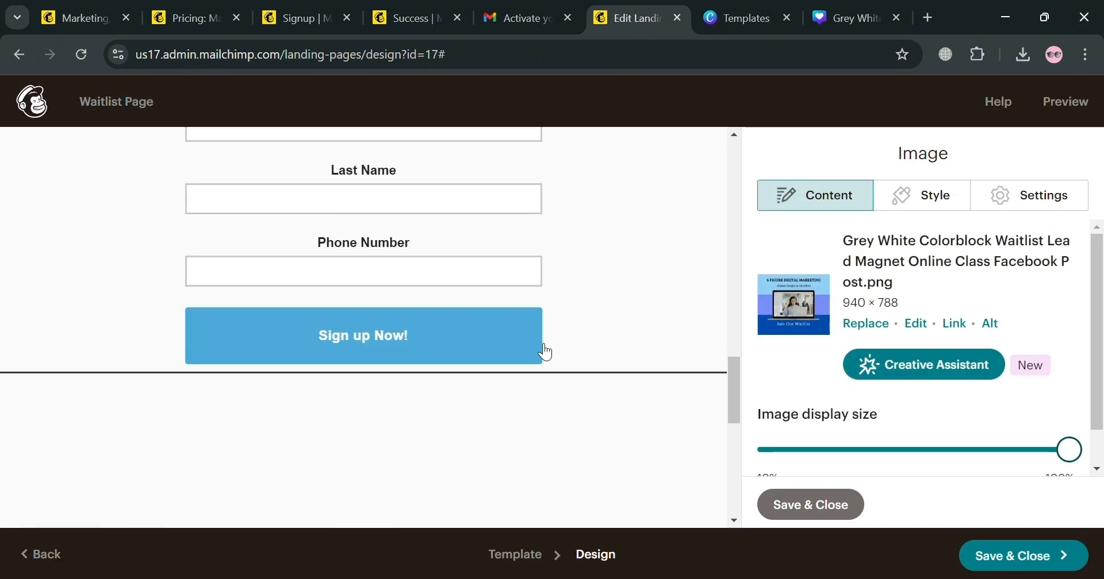
pyautogui.scroll(10, 540, 348)
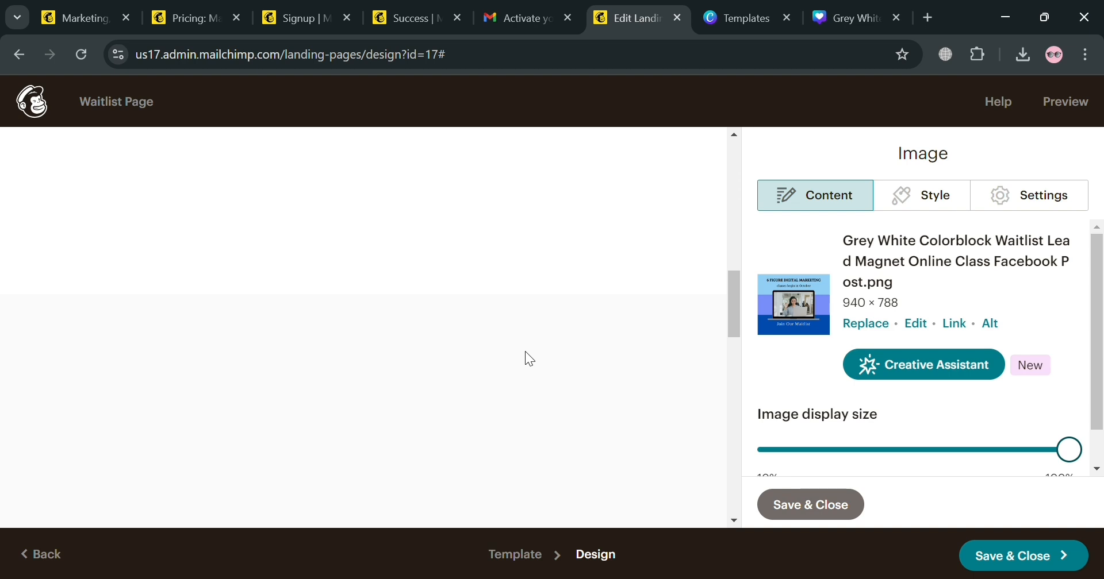
pyautogui.scroll(10, 530, 359)
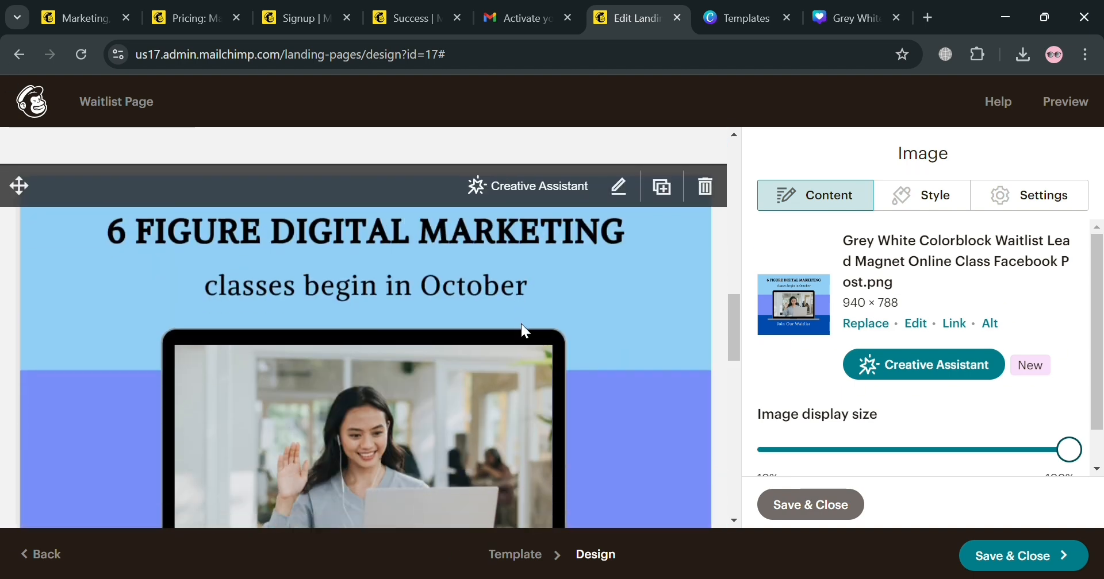
pyautogui.scroll(-10, 523, 322)
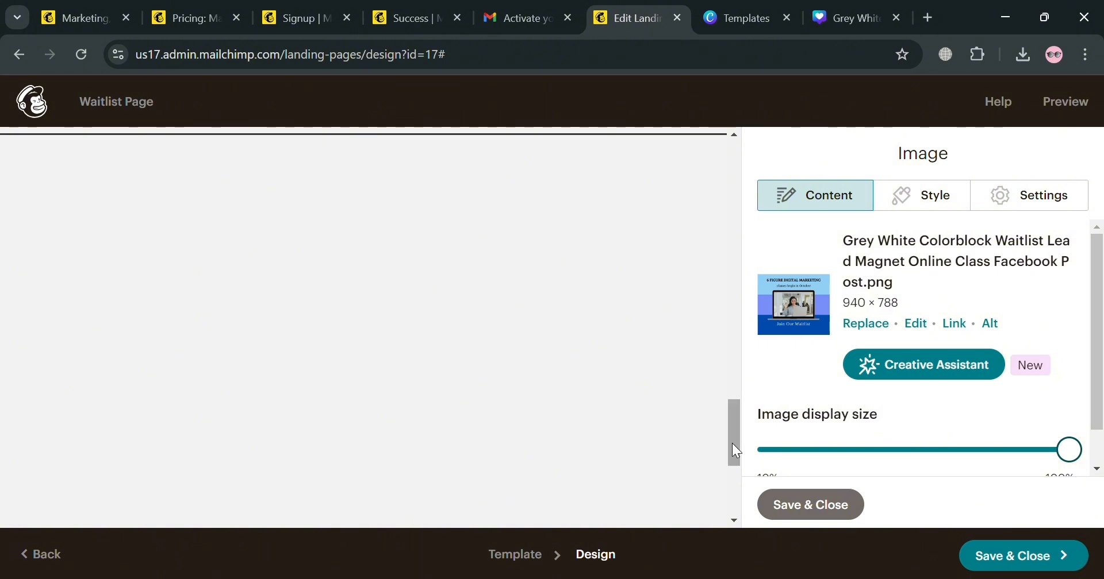
pyautogui.moveTo(735, 451); pyautogui.dragTo(719, 335)
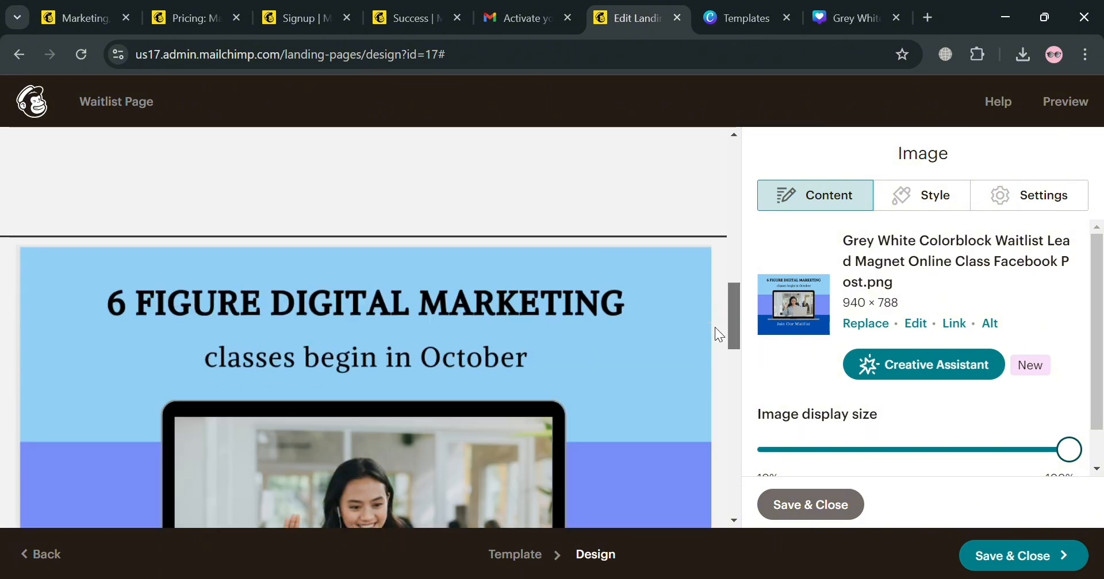
pyautogui.moveTo(629, 368)
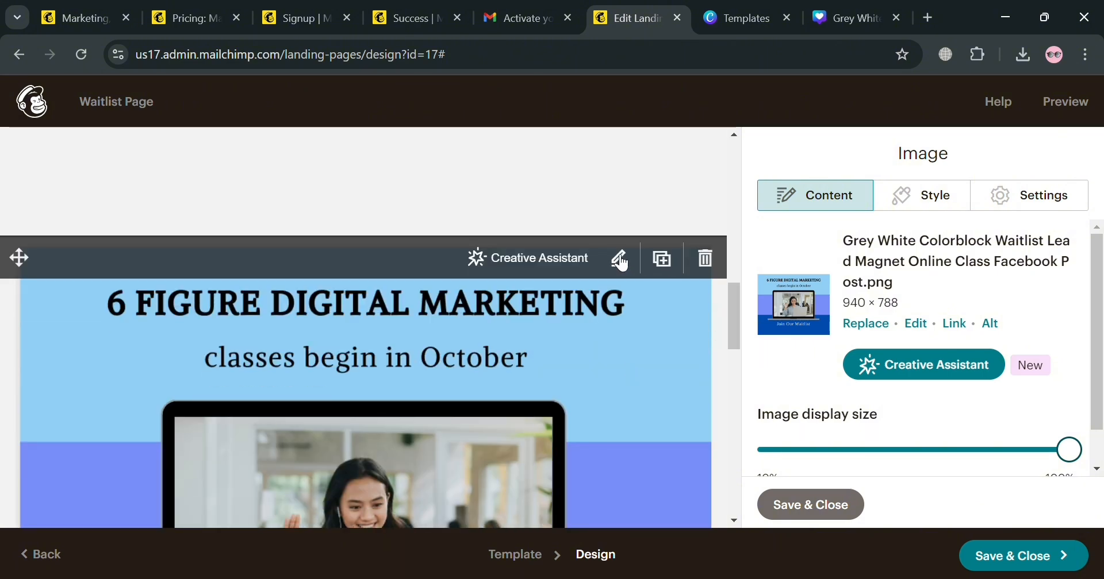
pyautogui.click(554, 364)
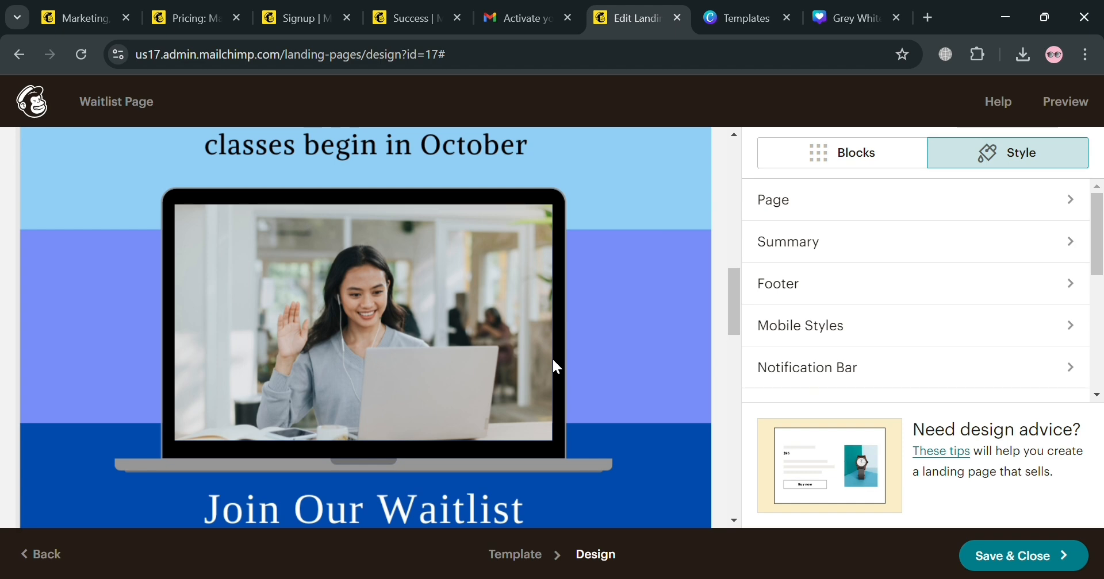
# Preview the landing page in desktop and mobile views, checking the graphic and signup form, and exit the preview.
pyautogui.scroll(-6, 553, 345)
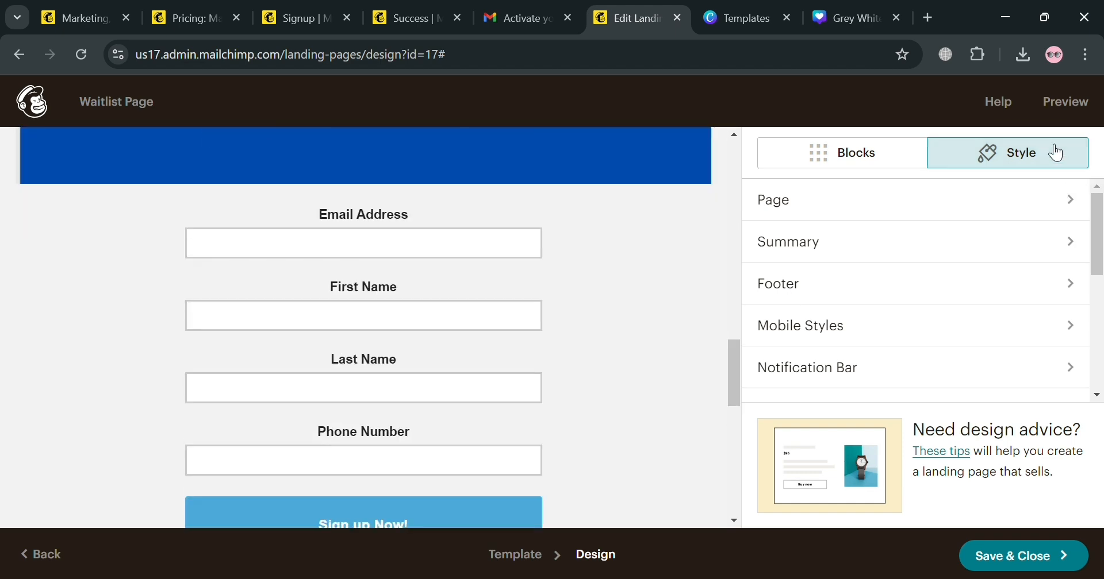
pyautogui.click(1073, 103)
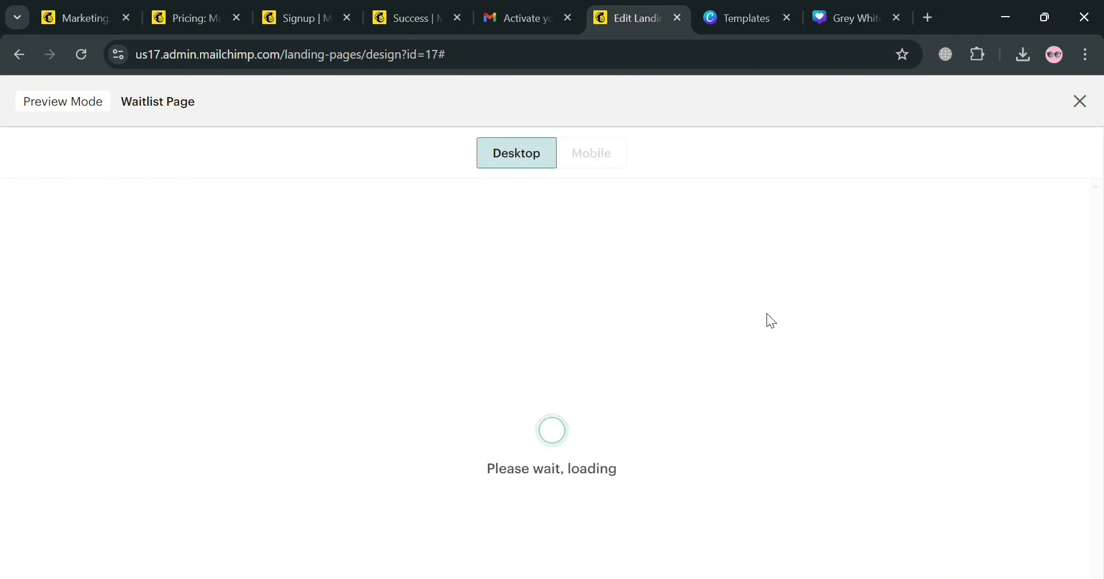
pyautogui.moveTo(1079, 259); pyautogui.dragTo(1101, 467)
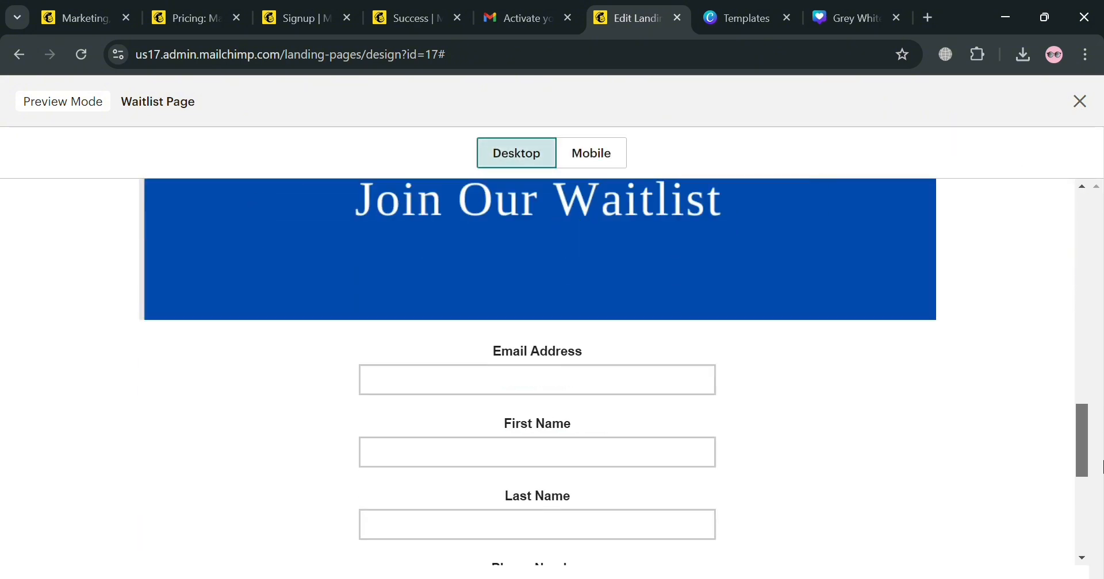
pyautogui.click(591, 152)
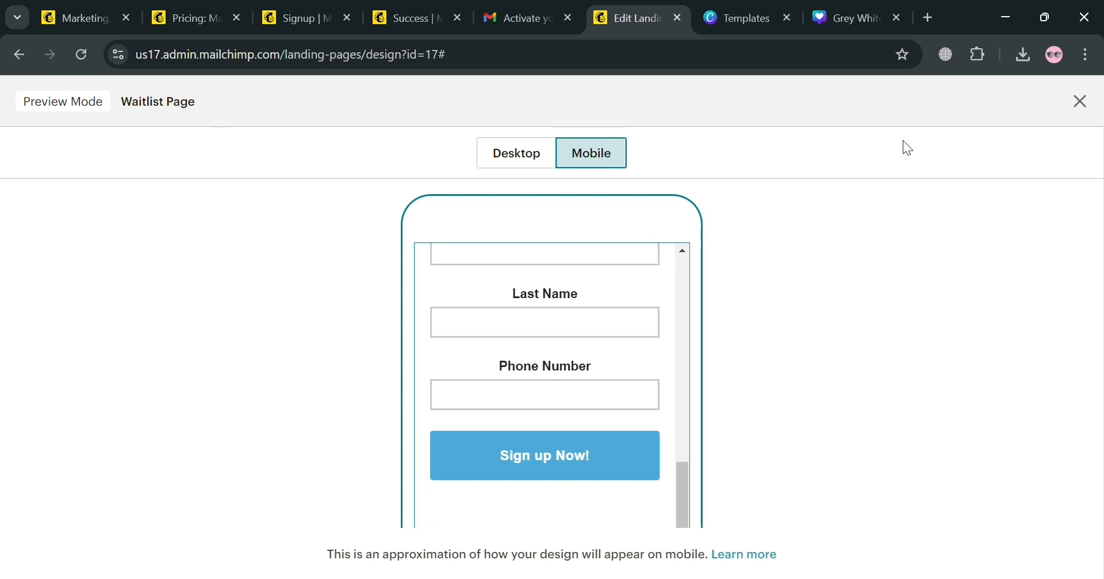
pyautogui.click(1081, 102)
# Save and close the landing page design, and review the page's content, audience and tracking settings.
pyautogui.scroll(-4, 1060, 322)
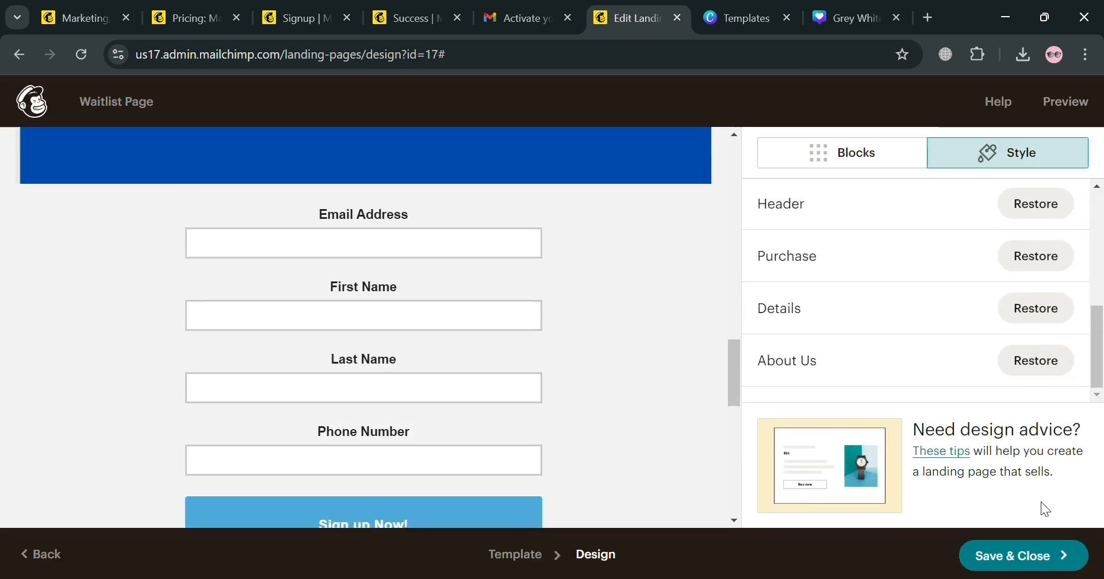
pyautogui.click(1055, 558)
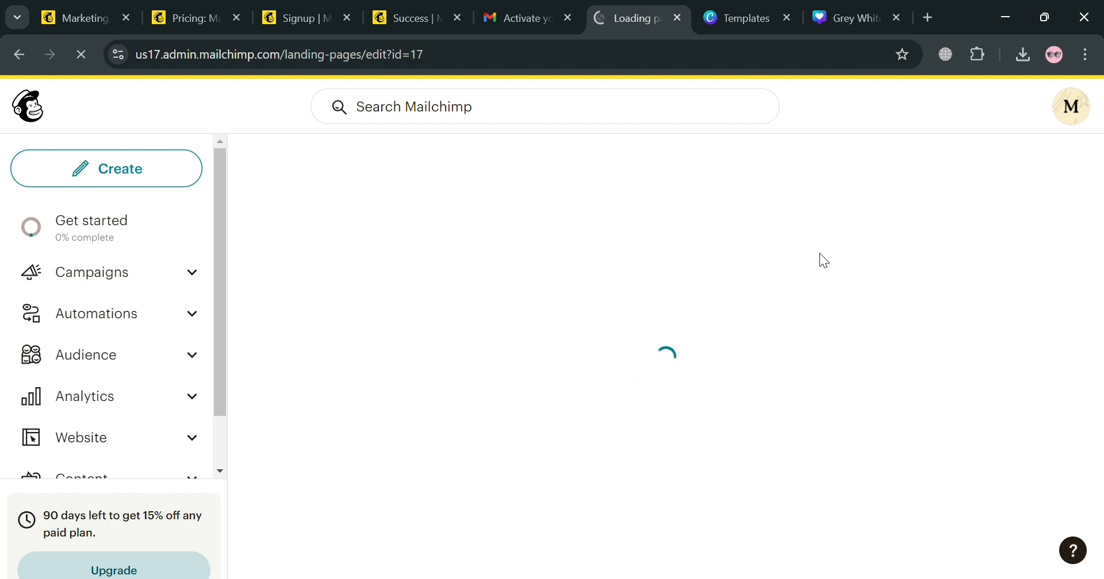
pyautogui.scroll(-9, 653, 350)
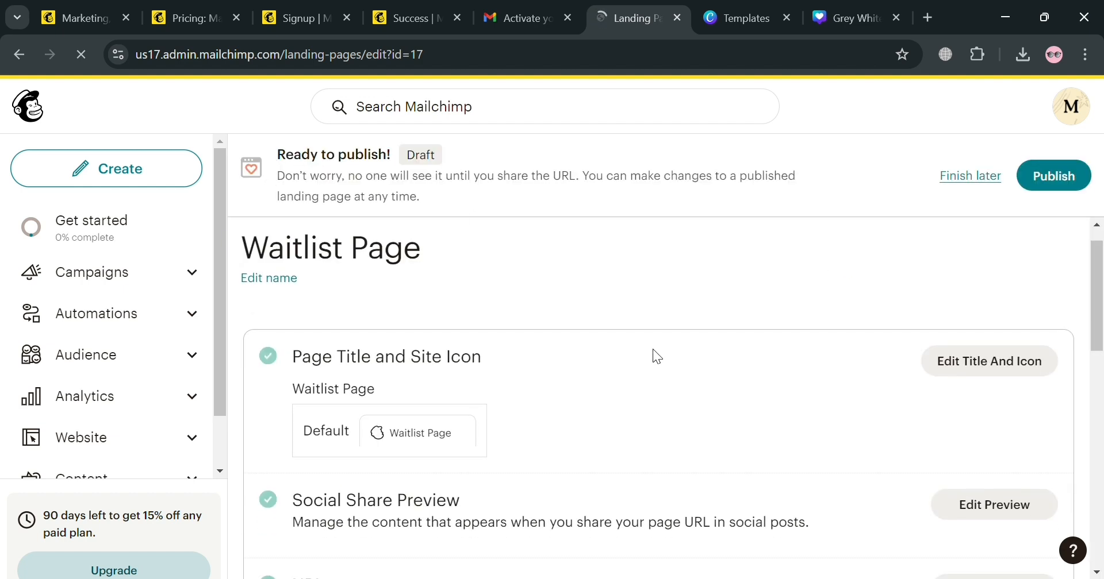
pyautogui.scroll(2, 742, 390)
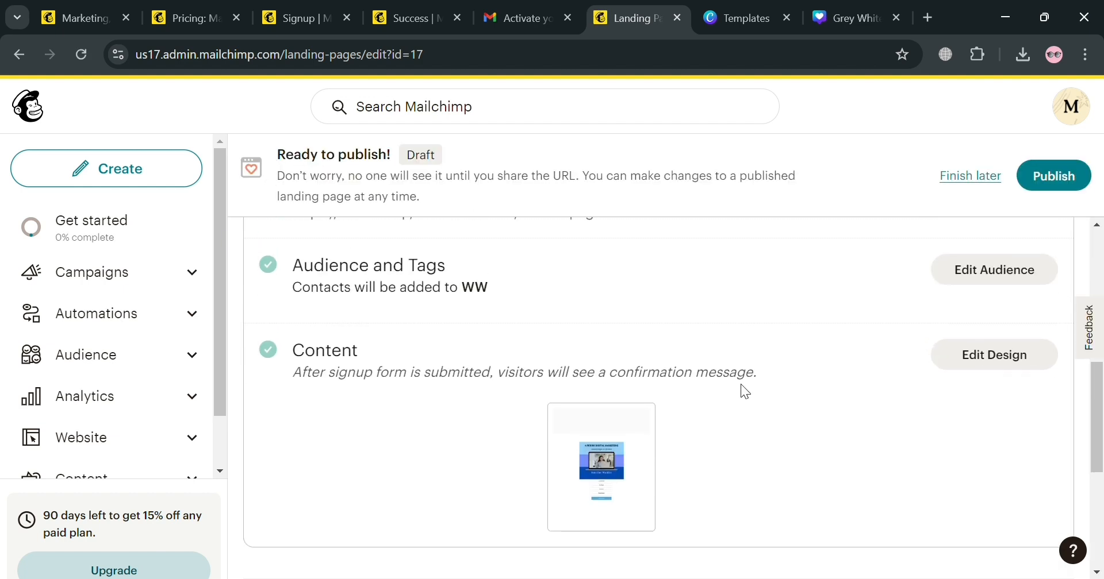
pyautogui.scroll(-5, 743, 390)
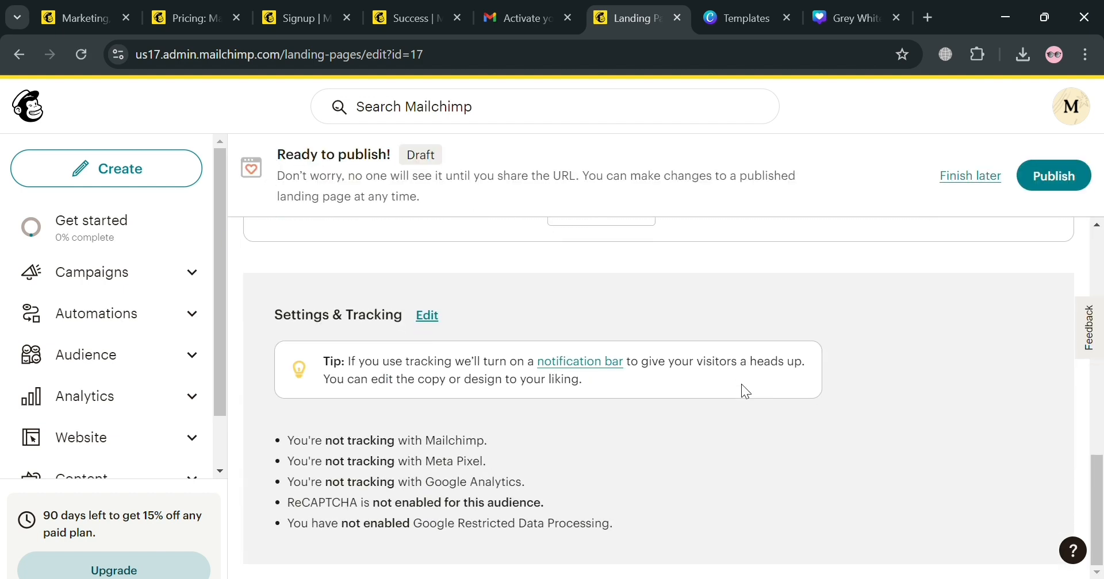
# Look at the Automations section and open the list of all campaigns.
pyautogui.click(89, 306)
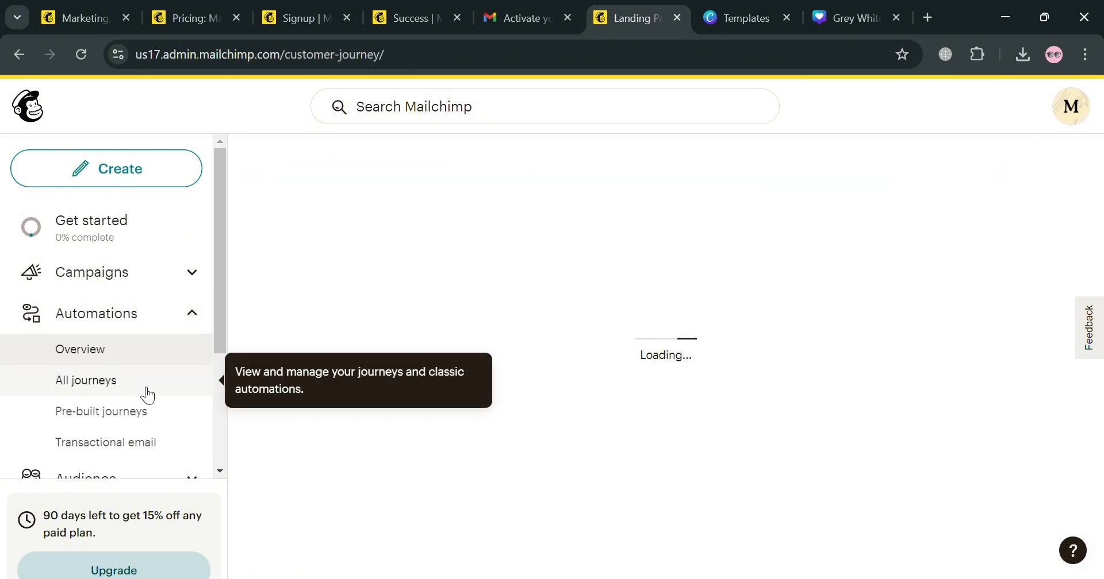
pyautogui.click(157, 277)
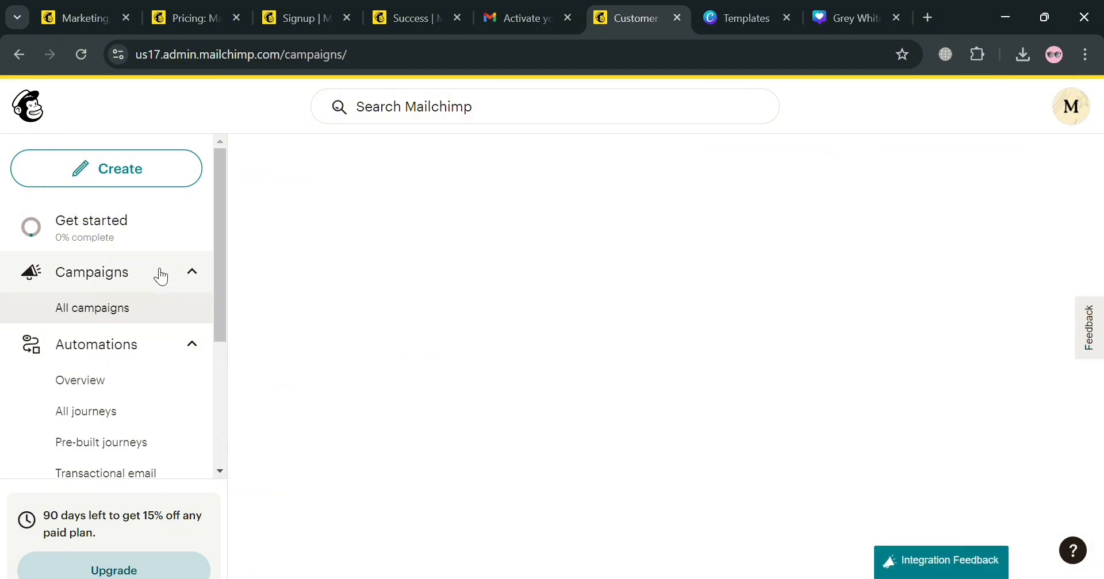
pyautogui.scroll(-4, 154, 322)
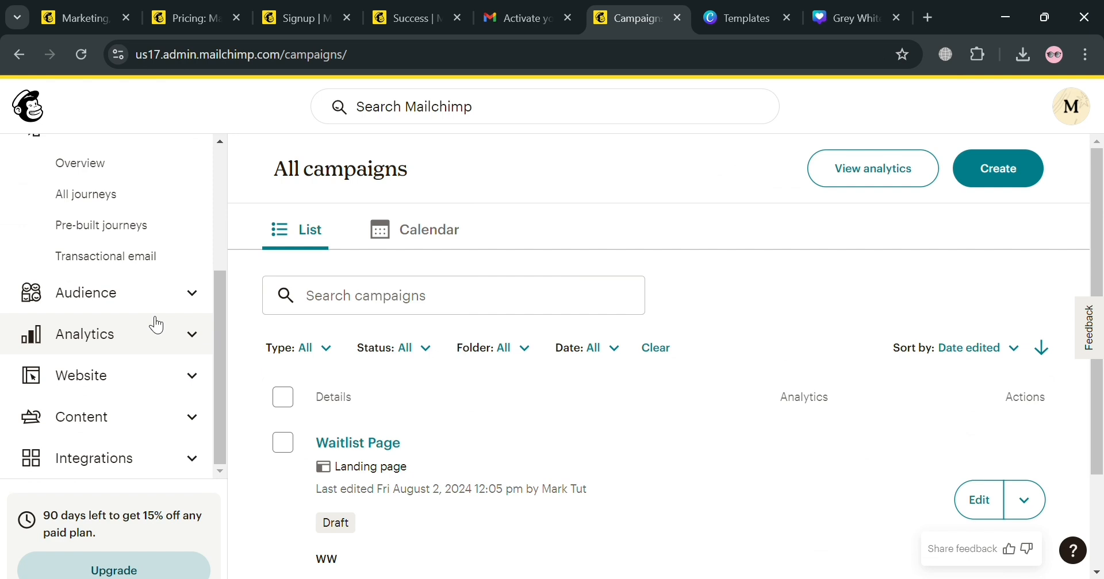